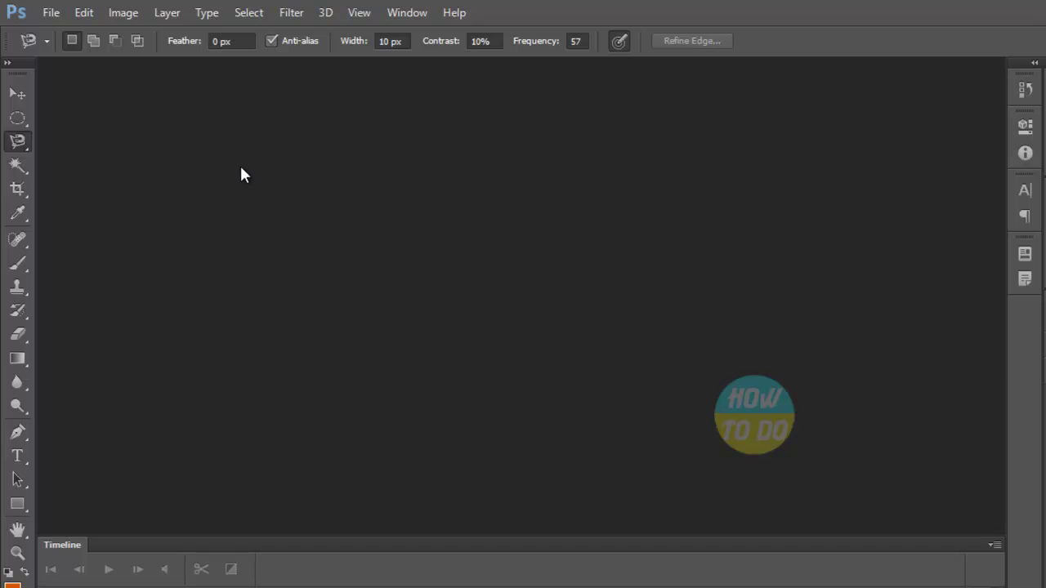
# - Open the image Parashute.jpg from the Desktop
pyautogui.click(50, 13)
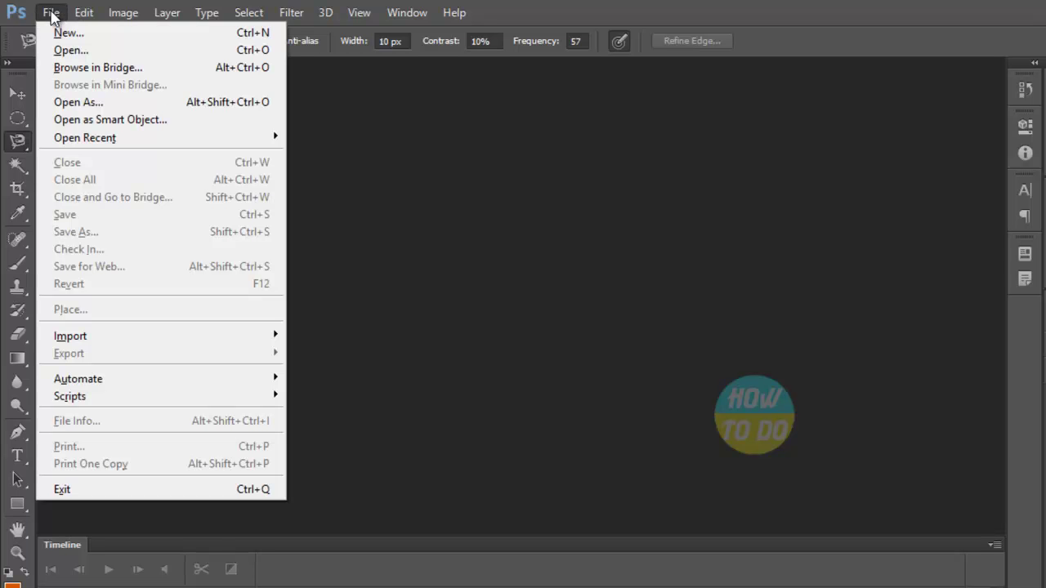
pyautogui.click(65, 51)
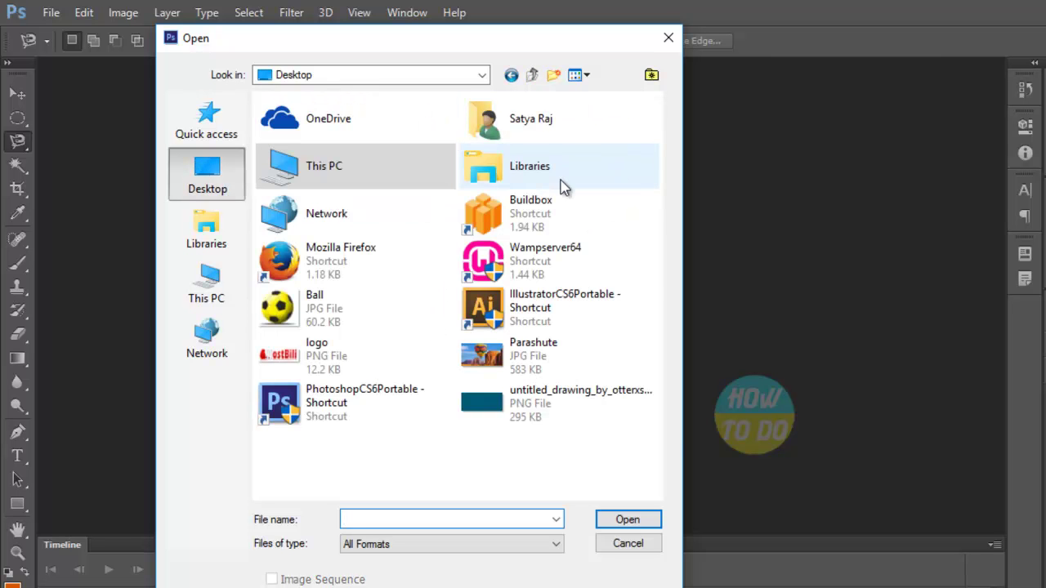
pyautogui.click(485, 357)
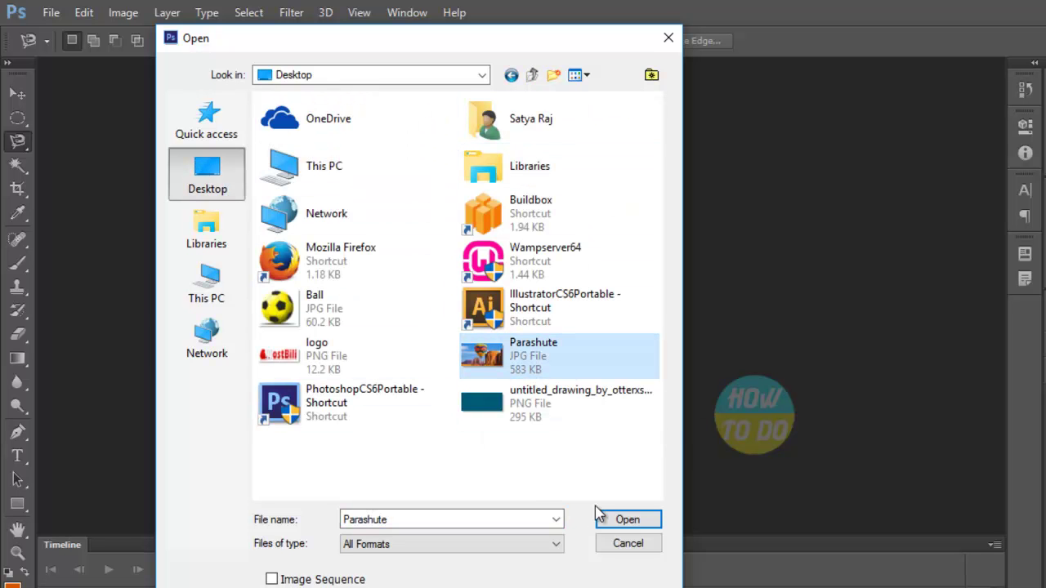
pyautogui.click(619, 525)
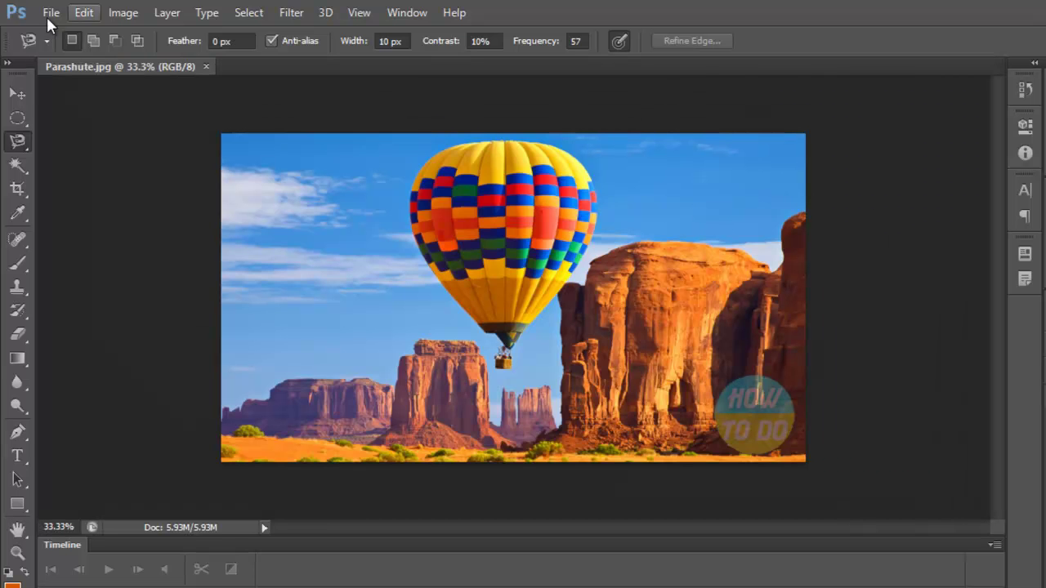
# - Try to reposition the locked Background layer with the Move tool
pyautogui.click(18, 94)
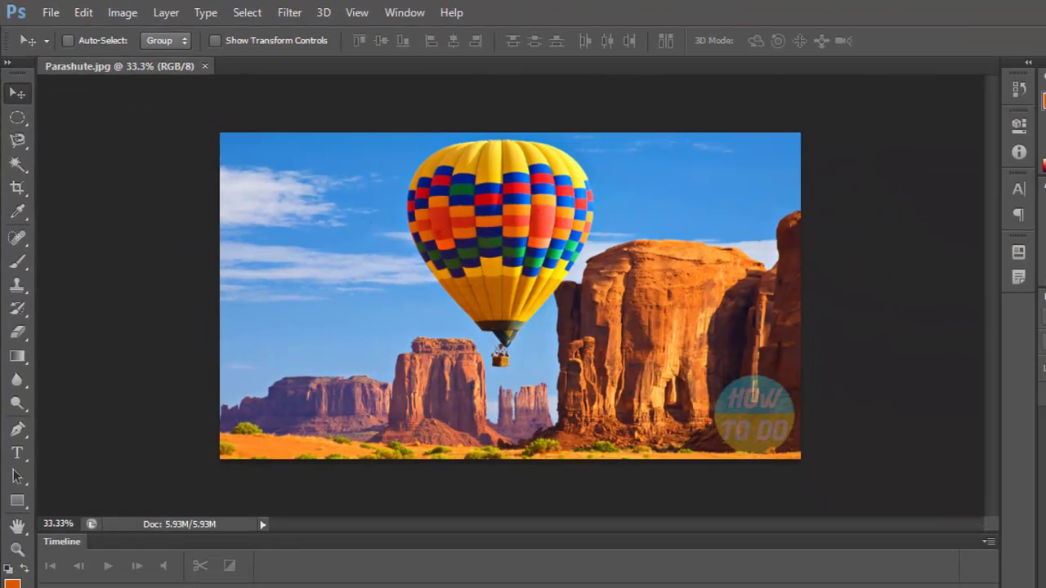
pyautogui.moveTo(433, 218); pyautogui.dragTo(493, 254)
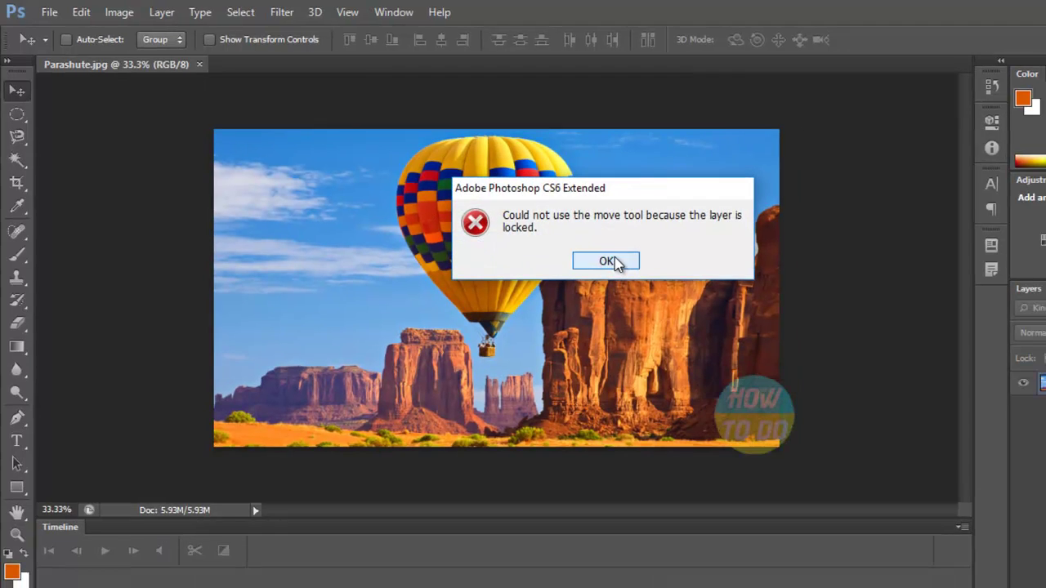
pyautogui.click(621, 267)
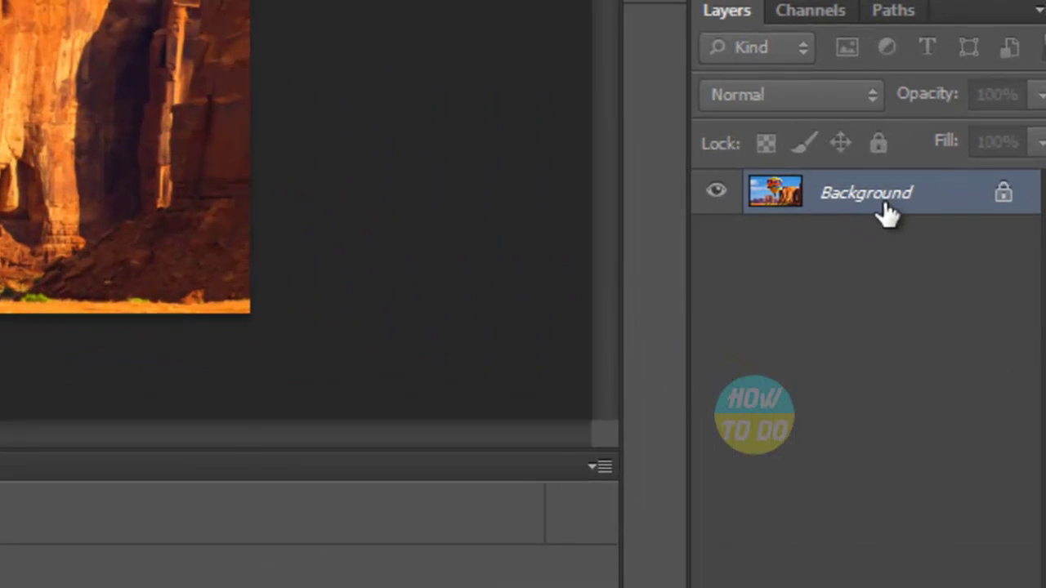
# - Duplicate the Background layer as "Background copy" in Parashute.jpg and try moving the copy on the canvas
pyautogui.rightClick(970, 338)
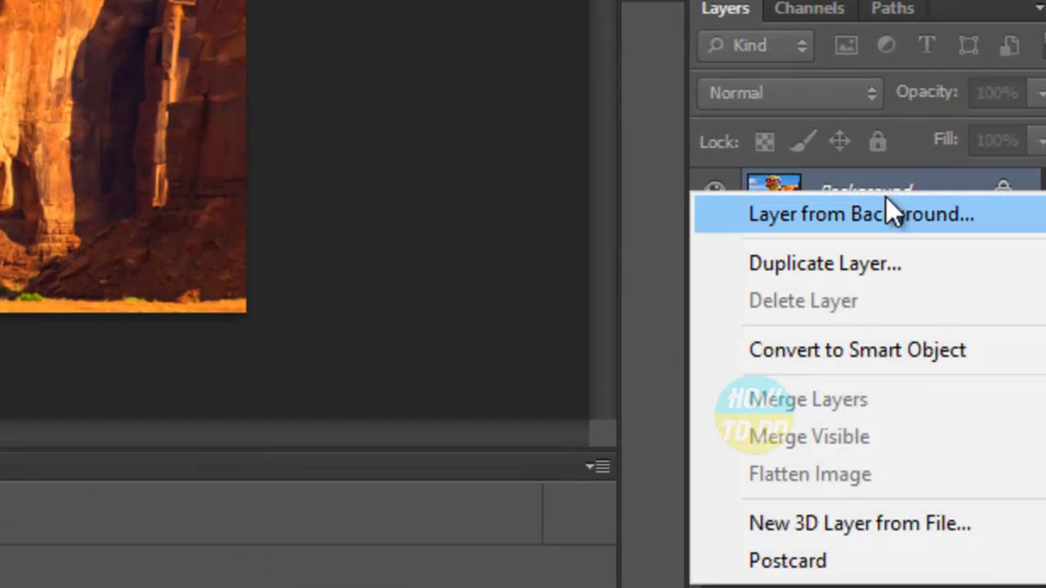
pyautogui.click(809, 262)
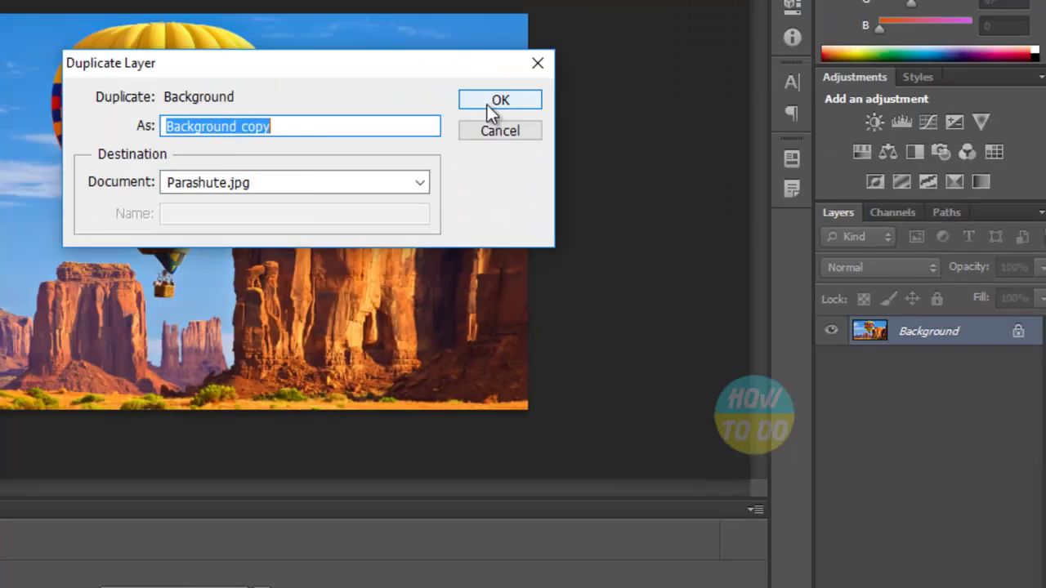
pyautogui.click(488, 107)
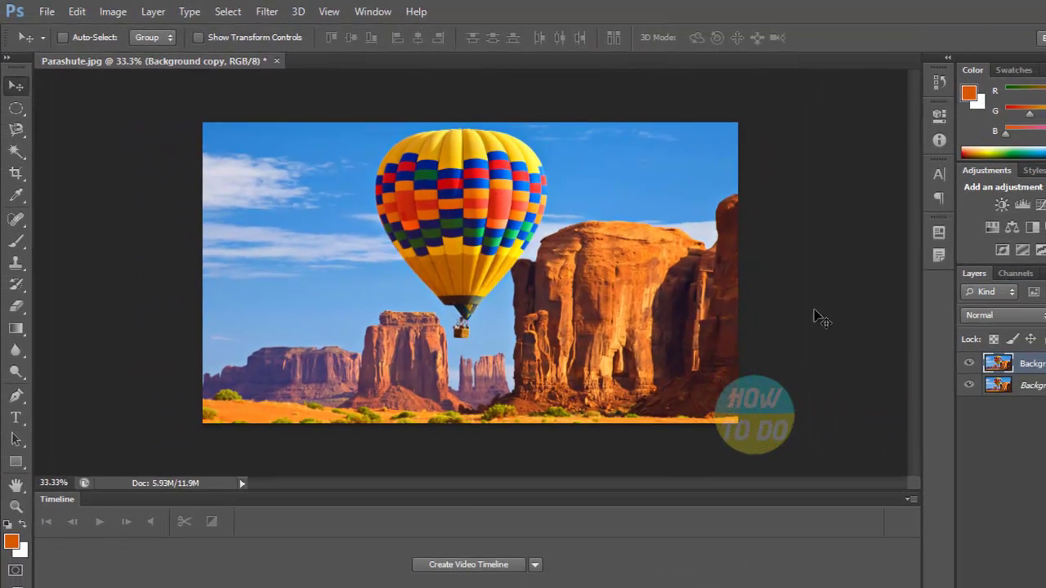
pyautogui.moveTo(485, 259); pyautogui.dragTo(438, 222)
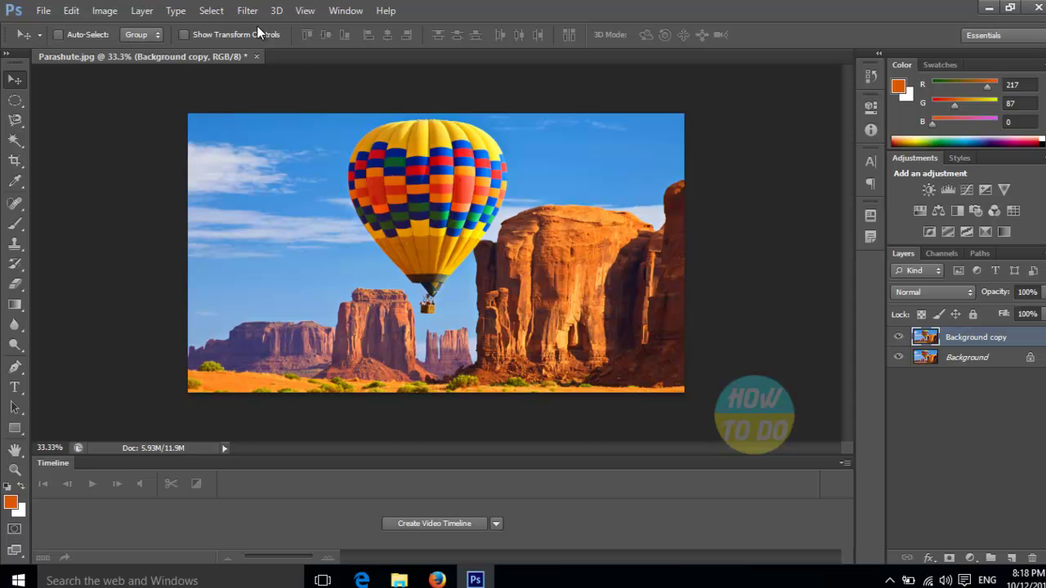
# - Start a Scale transform on the Background copy layer
pyautogui.click(72, 11)
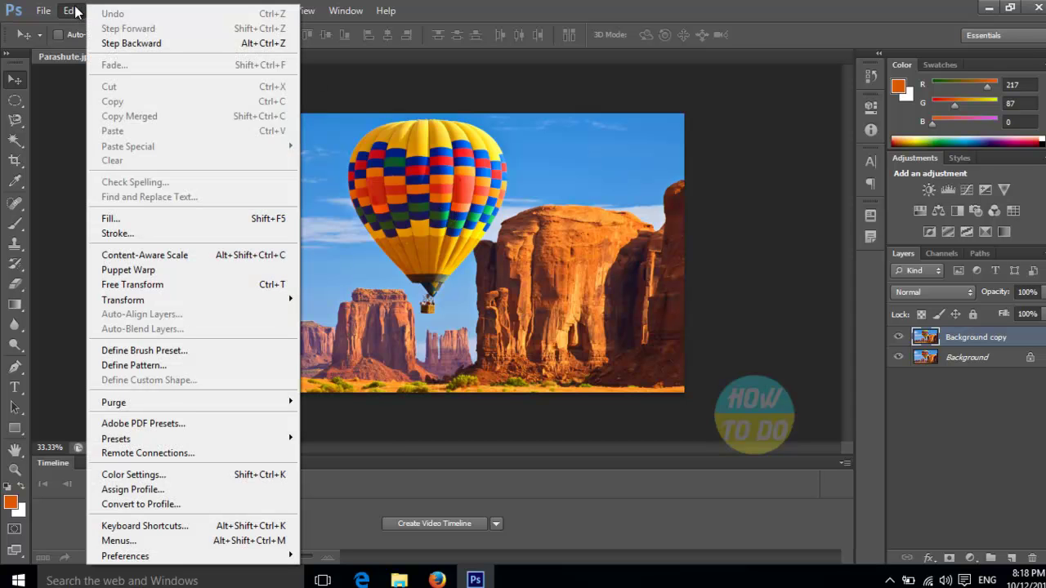
pyautogui.moveTo(125, 300)
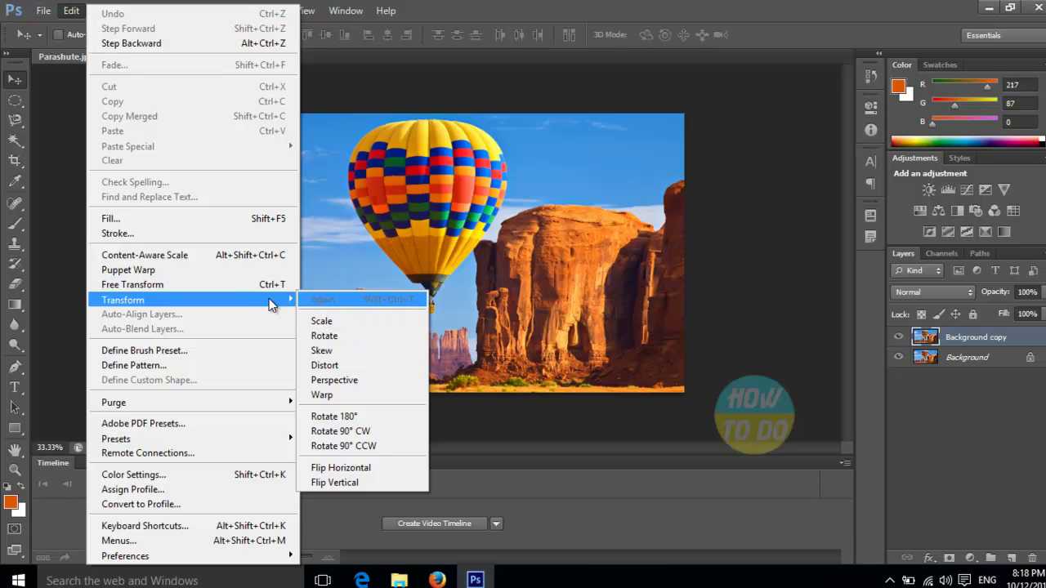
pyautogui.click(337, 318)
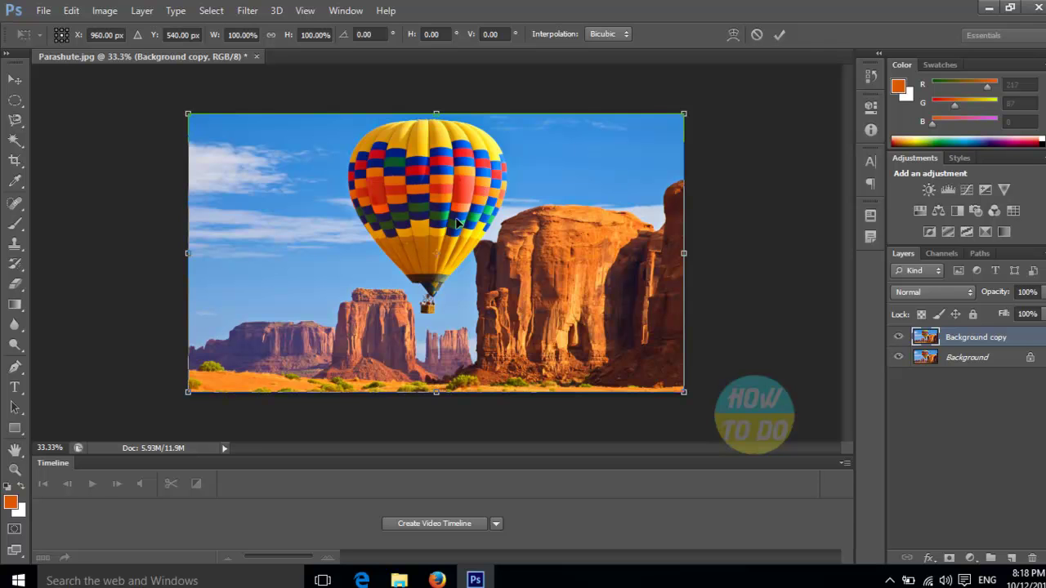
# - Try switching the active transform between Free Transform and Scale modes on the Background copy layer
pyautogui.rightClick(503, 183)
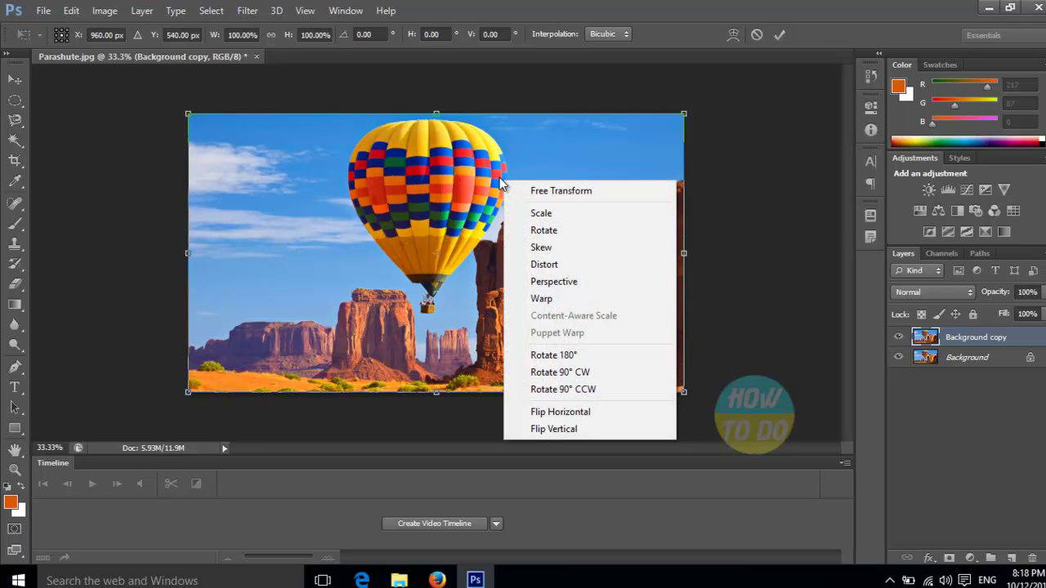
pyautogui.click(559, 194)
pyautogui.moveTo(473, 165)
pyautogui.mouseDown()
pyautogui.moveTo(523, 222)
pyautogui.moveTo(444, 143)
pyautogui.moveTo(388, 225)
pyautogui.moveTo(506, 151)
pyautogui.moveTo(426, 119)
pyautogui.moveTo(434, 166)
pyautogui.moveTo(489, 155)
pyautogui.moveTo(462, 169)
pyautogui.mouseUp()
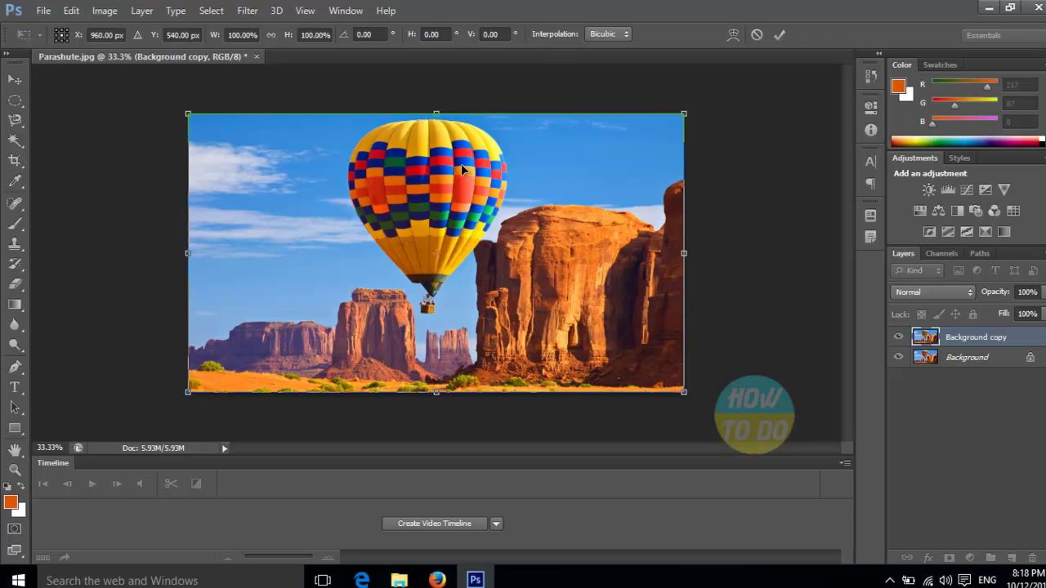
pyautogui.rightClick(476, 153)
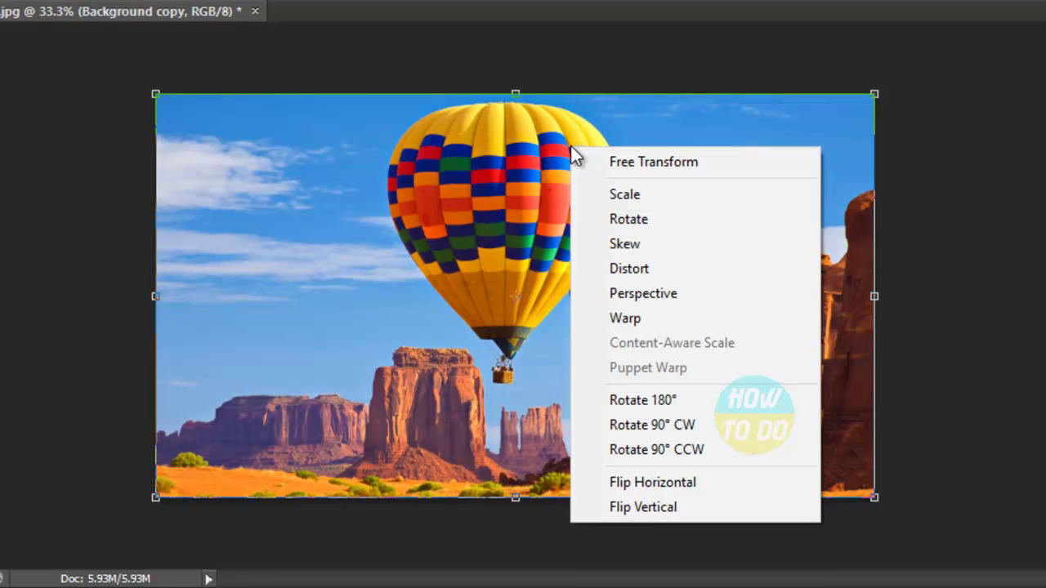
pyautogui.click(650, 193)
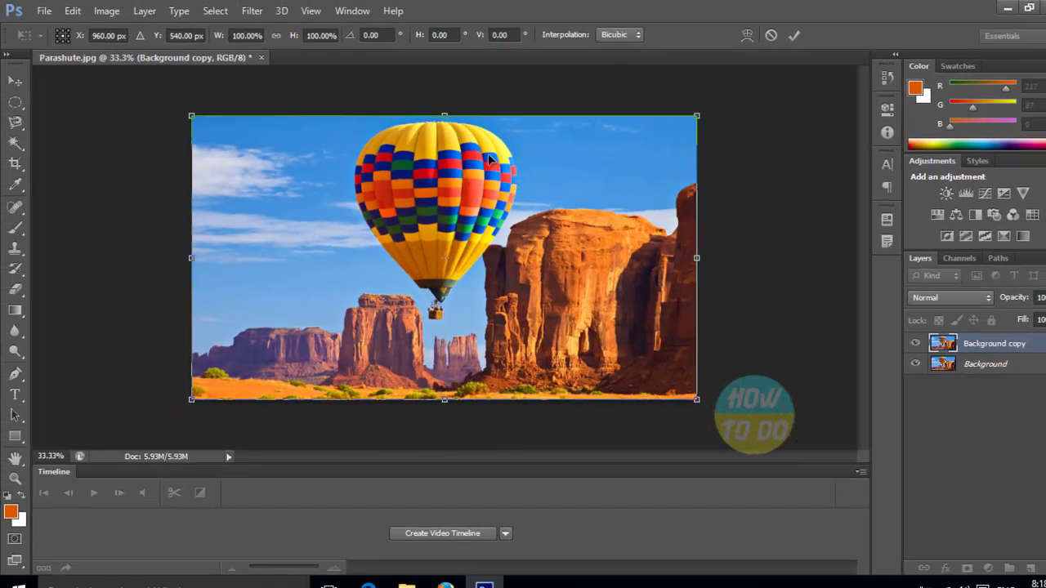
pyautogui.rightClick(488, 154)
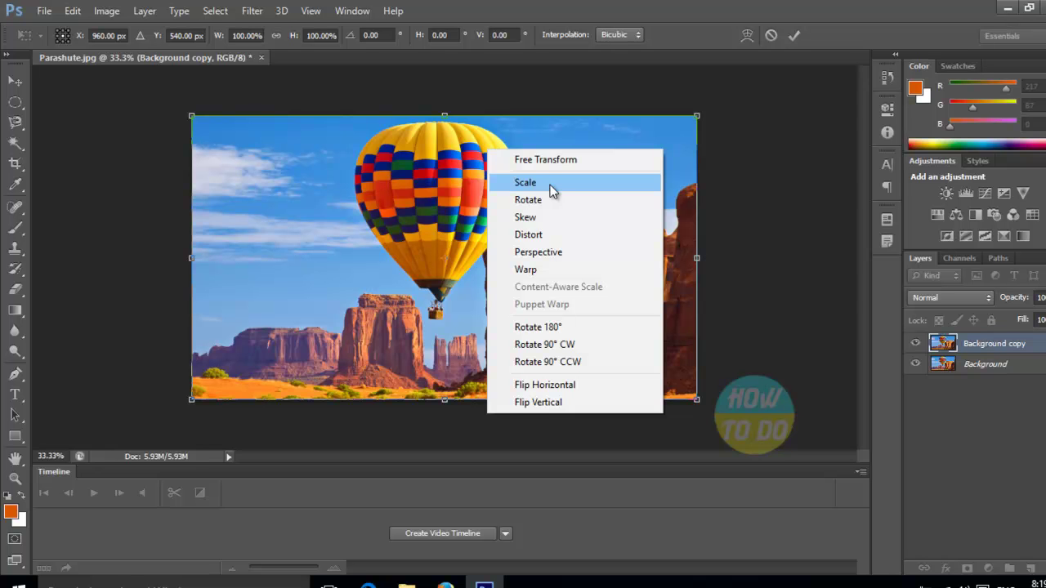
pyautogui.click(545, 158)
pyautogui.moveTo(504, 173); pyautogui.dragTo(464, 178)
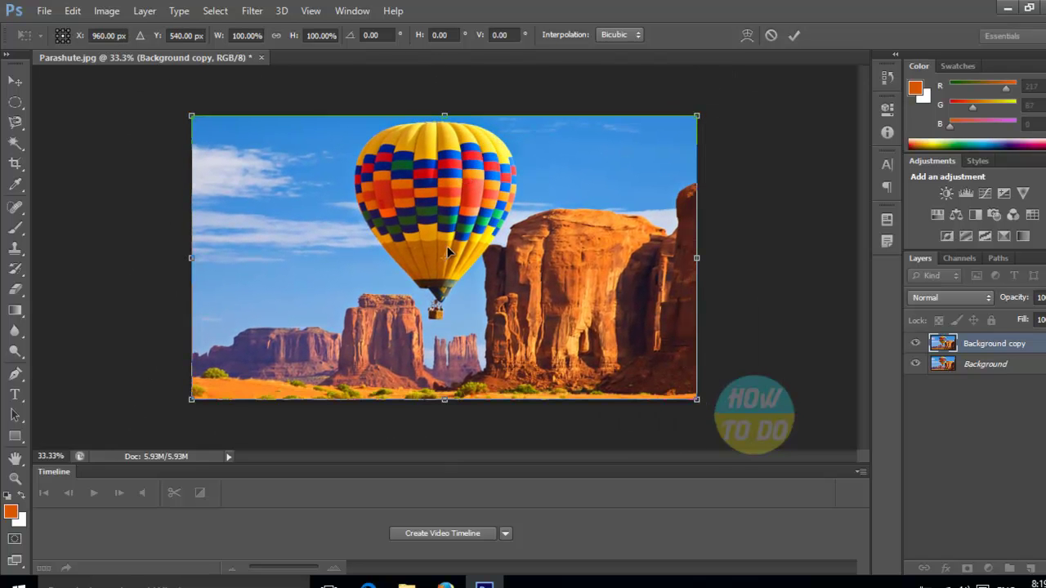
# - Scale the Background copy down from all four sides to about 66% width and 68% height
pyautogui.rightClick(530, 132)
pyautogui.click(574, 166)
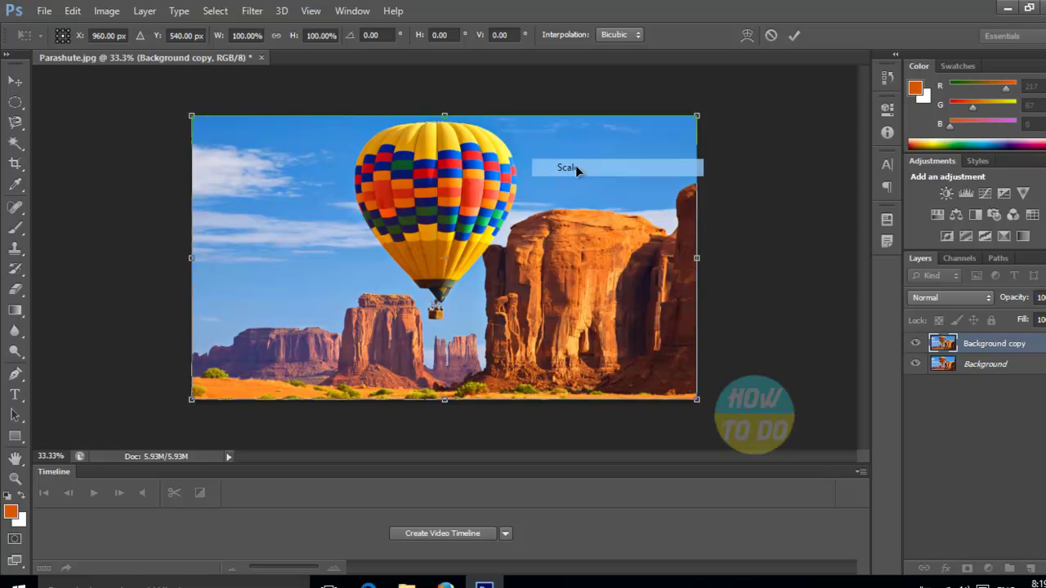
pyautogui.moveTo(693, 396)
pyautogui.mouseDown()
pyautogui.moveTo(633, 349)
pyautogui.moveTo(607, 351)
pyautogui.moveTo(694, 397)
pyautogui.mouseUp()
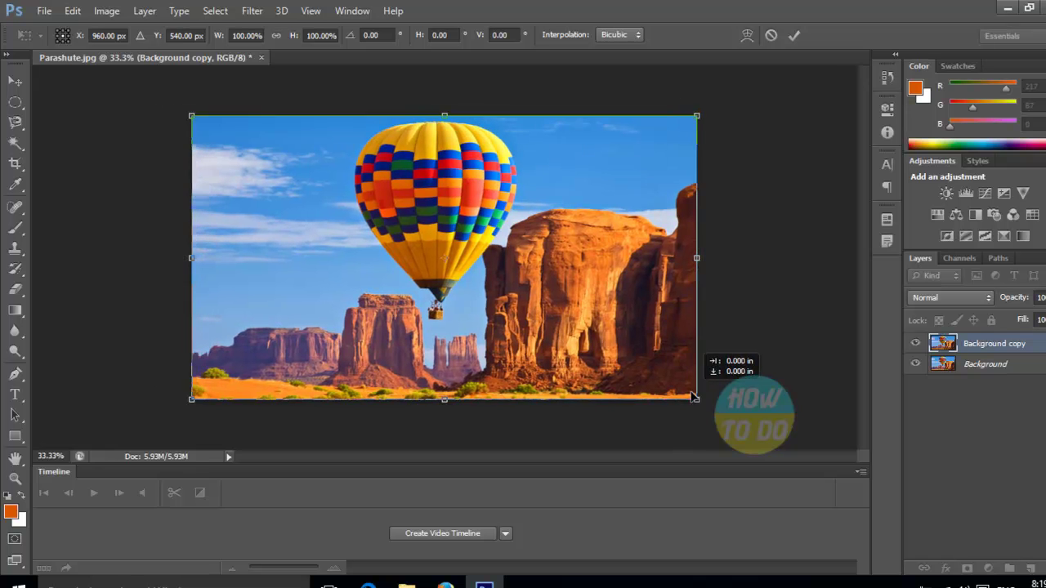
pyautogui.moveTo(447, 398); pyautogui.dragTo(445, 325)
pyautogui.moveTo(703, 231); pyautogui.dragTo(590, 222)
pyautogui.moveTo(389, 116); pyautogui.dragTo(390, 131)
pyautogui.moveTo(190, 231); pyautogui.dragTo(256, 231)
pyautogui.moveTo(330, 231); pyautogui.dragTo(351, 240)
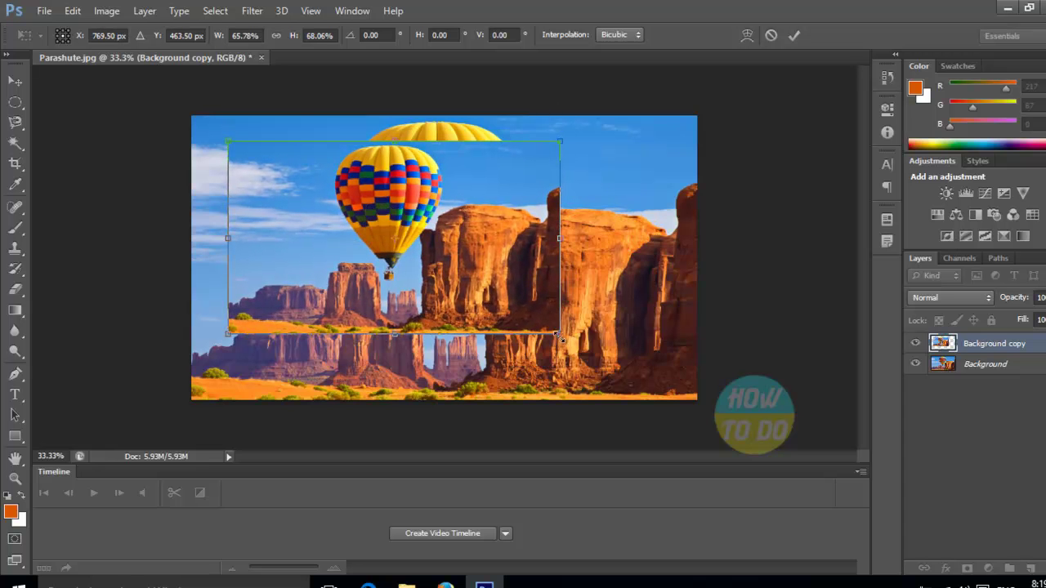
# - Rescale the Background copy to about 80% width and 83% height, and shift it up to about Y 496.5 px
pyautogui.moveTo(558, 333); pyautogui.dragTo(446, 311)
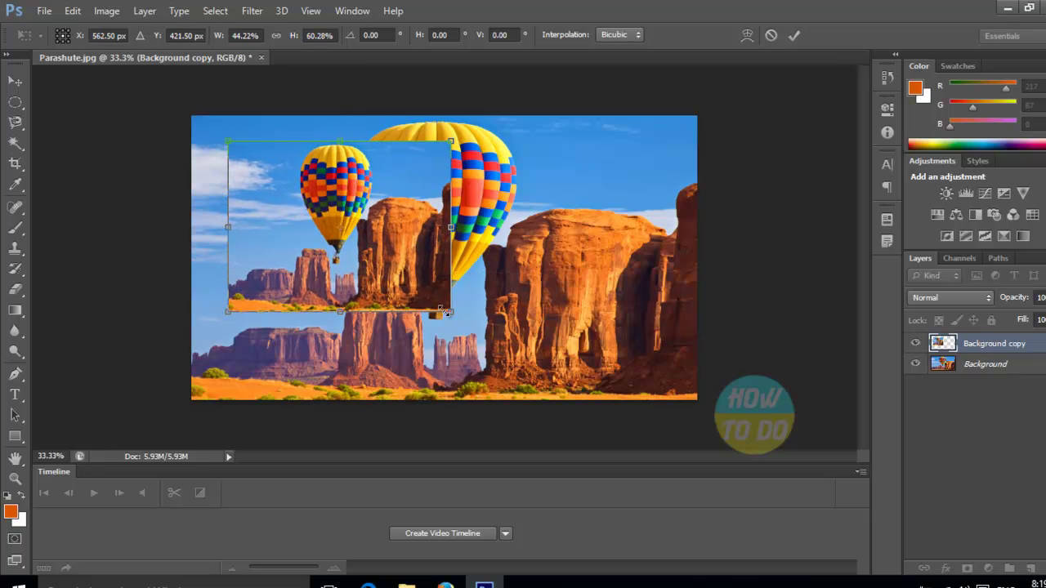
pyautogui.moveTo(435, 311); pyautogui.dragTo(559, 334)
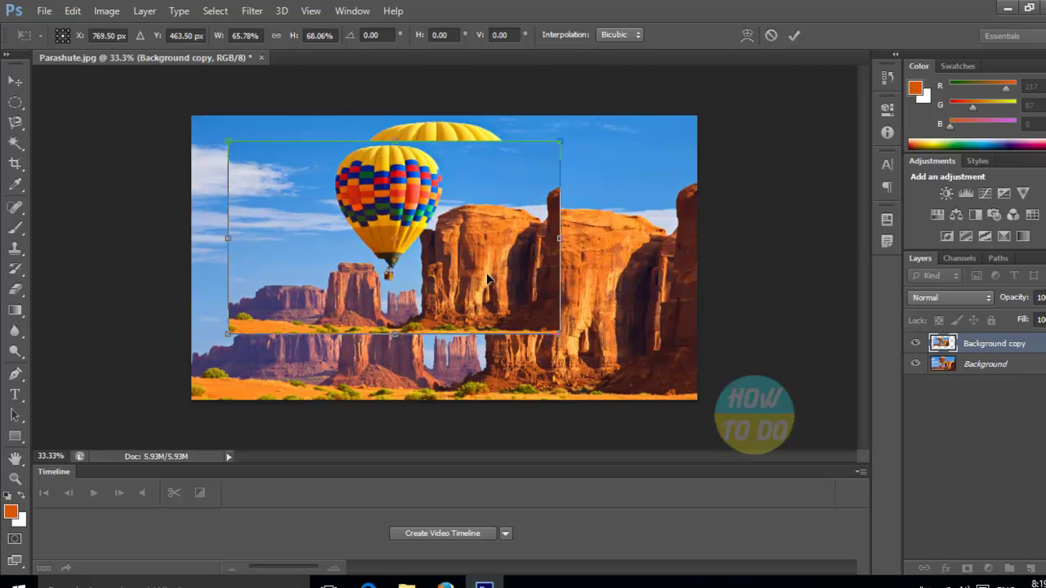
pyautogui.moveTo(559, 334); pyautogui.dragTo(631, 378)
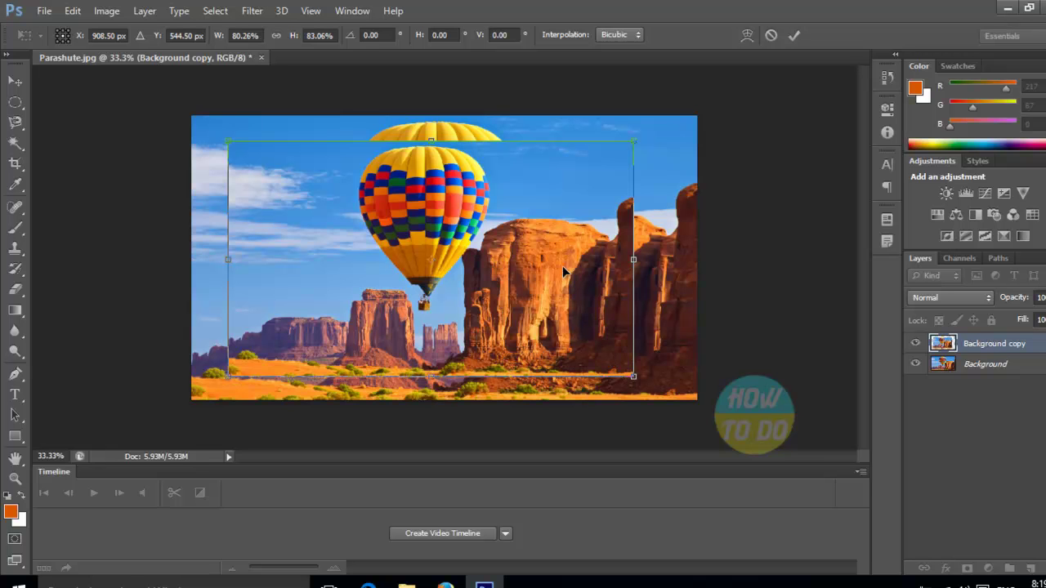
pyautogui.moveTo(475, 253); pyautogui.dragTo(474, 240)
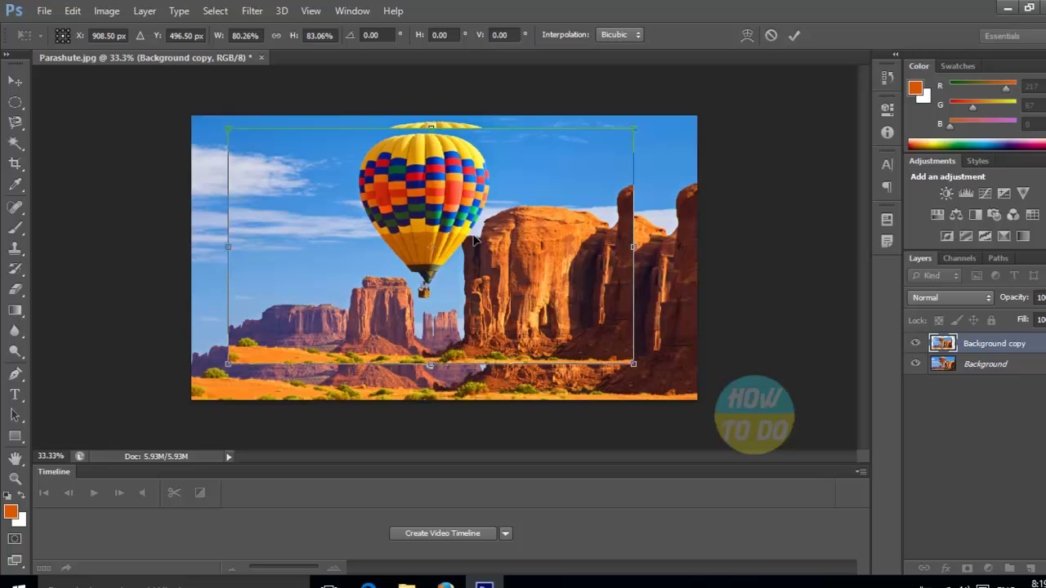
# - Rotate the Background copy about -2.17° and apply the transform
pyautogui.rightClick(483, 175)
pyautogui.click(525, 230)
pyautogui.moveTo(645, 121); pyautogui.dragTo(609, 134)
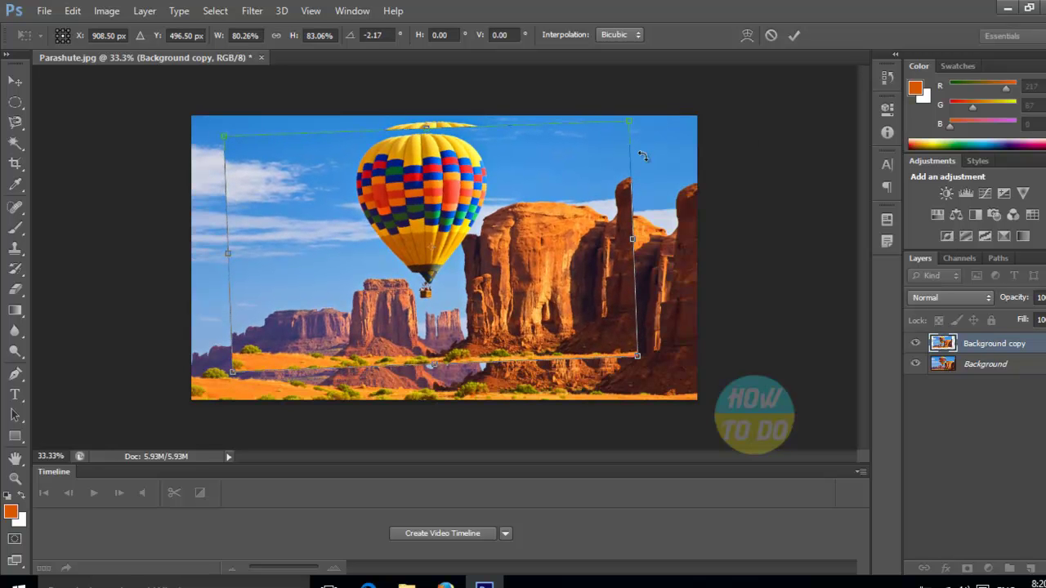
pyautogui.click(791, 34)
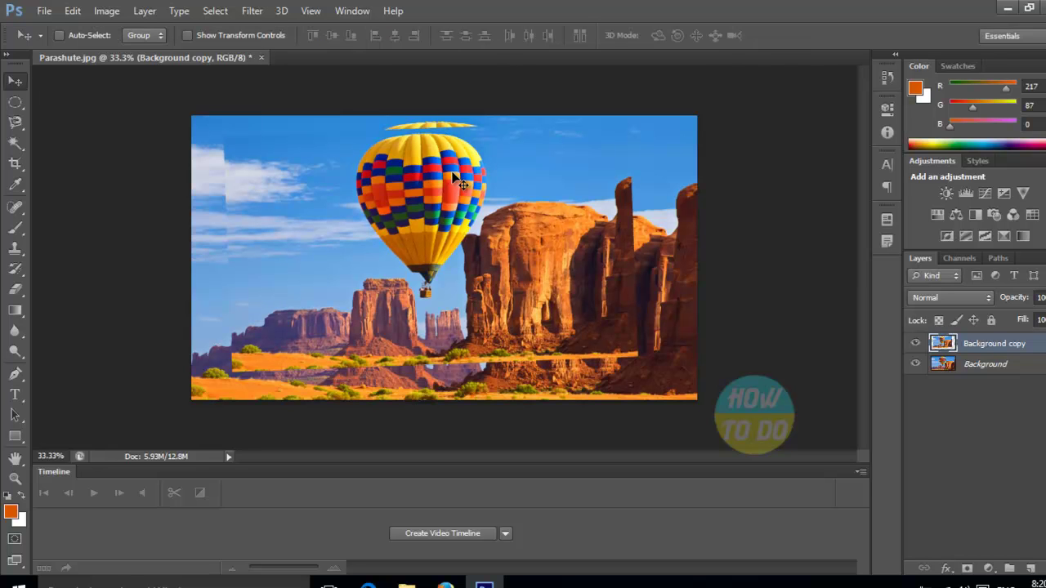
# - Skew the Background copy along its edges to about 8.24° horizontally with a rotation of about 1.72°
pyautogui.hotkey('ctrl', 't')
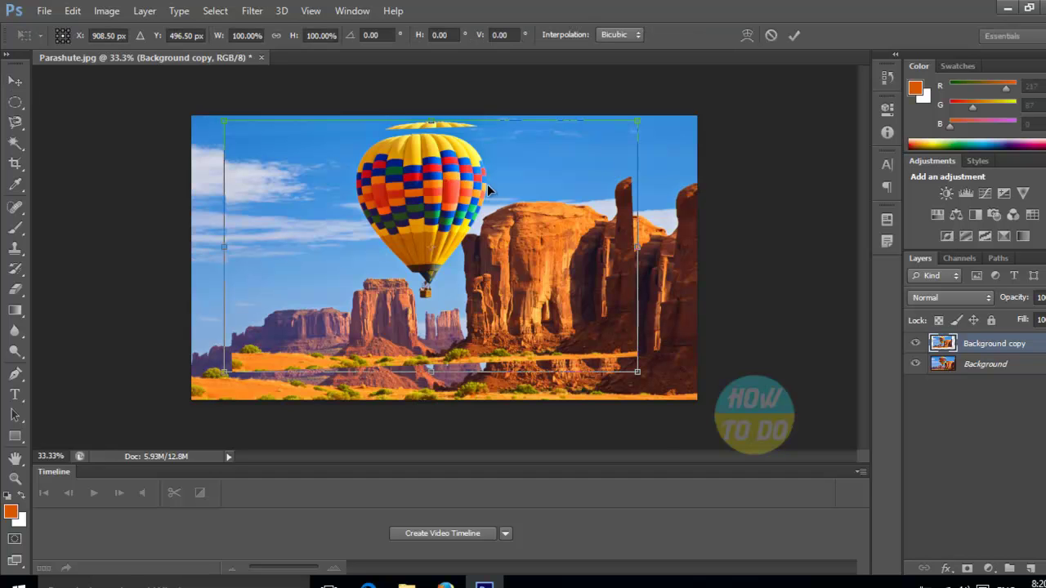
pyautogui.rightClick(487, 184)
pyautogui.click(528, 253)
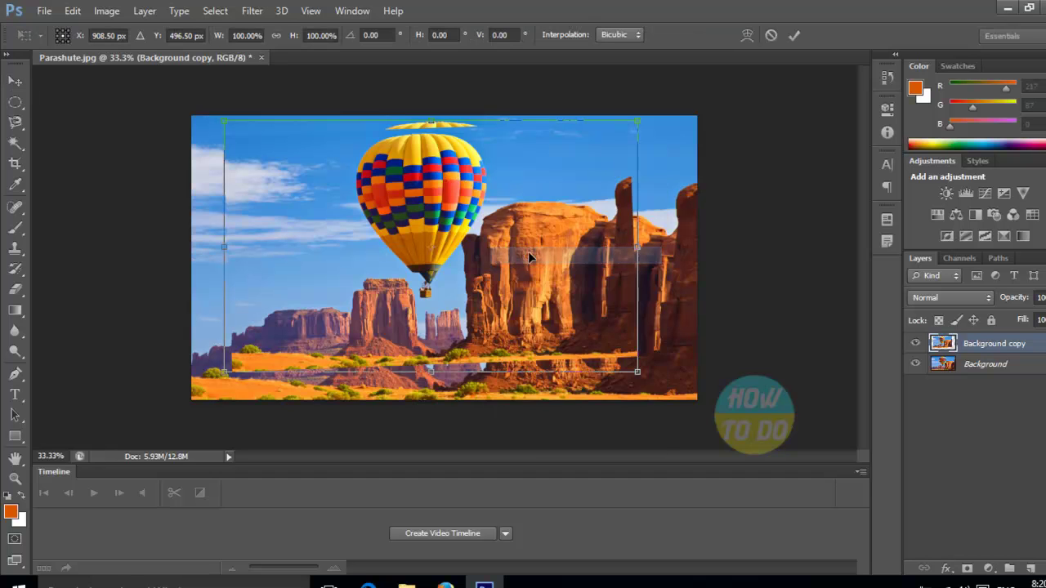
pyautogui.rightClick(525, 179)
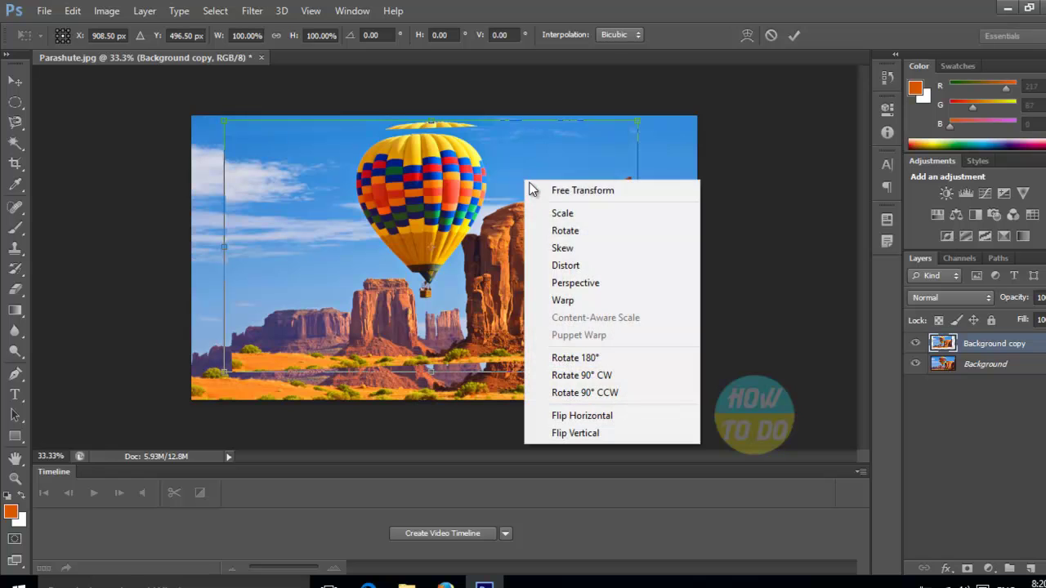
pyautogui.click(557, 249)
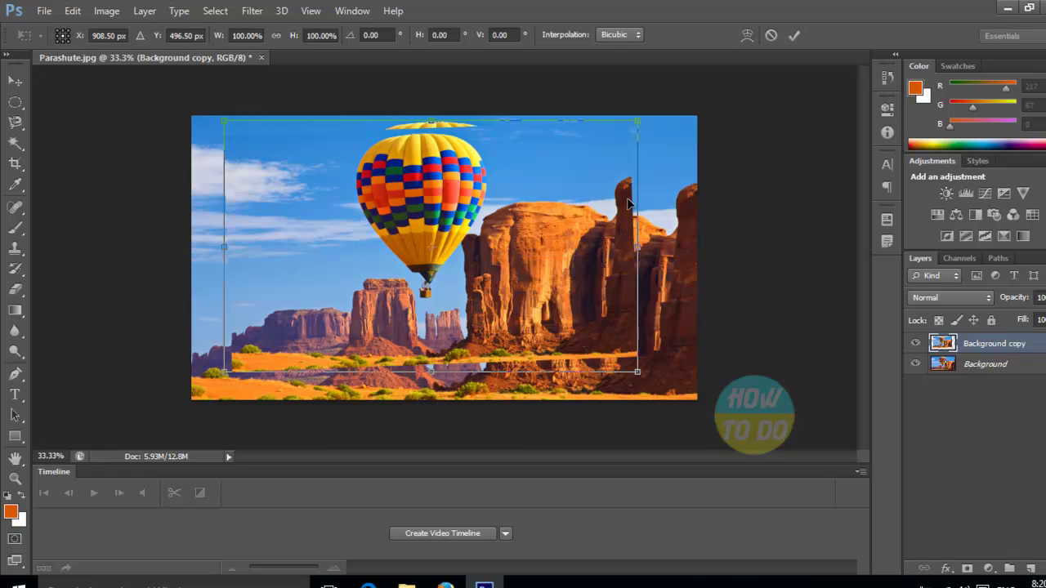
pyautogui.moveTo(638, 252)
pyautogui.mouseDown()
pyautogui.moveTo(654, 160)
pyautogui.moveTo(637, 234)
pyautogui.moveTo(640, 319)
pyautogui.moveTo(632, 302)
pyautogui.moveTo(643, 195)
pyautogui.moveTo(621, 306)
pyautogui.moveTo(624, 247)
pyautogui.mouseUp()
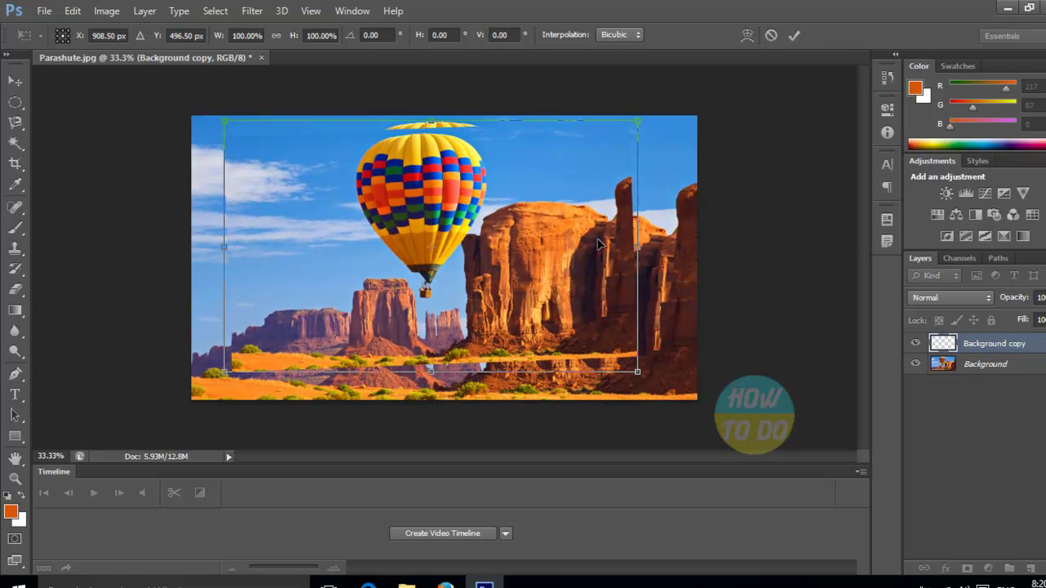
pyautogui.moveTo(433, 377)
pyautogui.mouseDown()
pyautogui.moveTo(446, 373)
pyautogui.moveTo(384, 373)
pyautogui.moveTo(450, 372)
pyautogui.mouseUp()
pyautogui.moveTo(237, 255)
pyautogui.mouseDown()
pyautogui.moveTo(236, 168)
pyautogui.moveTo(235, 242)
pyautogui.mouseUp()
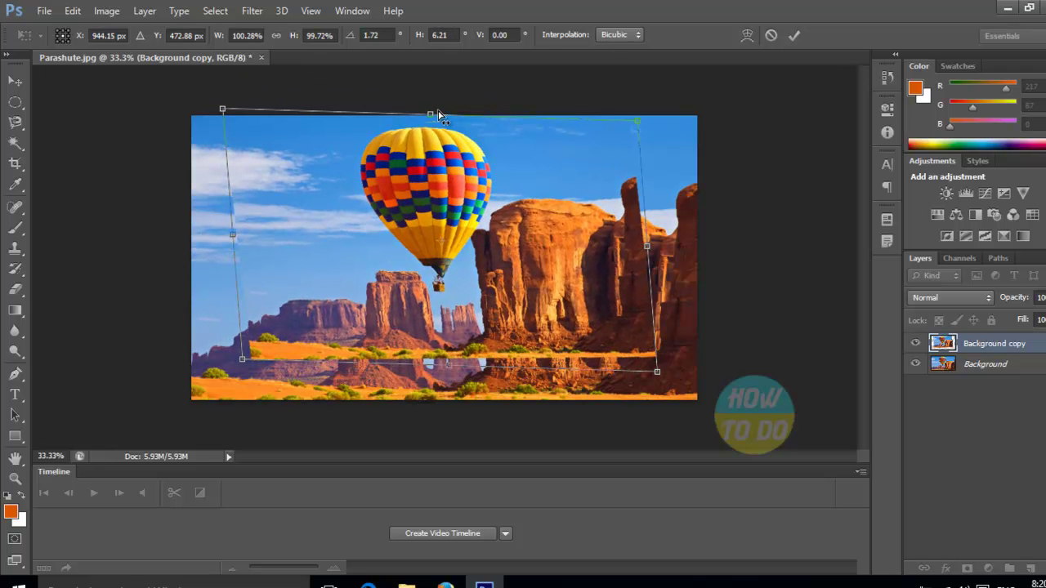
pyautogui.moveTo(432, 119); pyautogui.dragTo(423, 185)
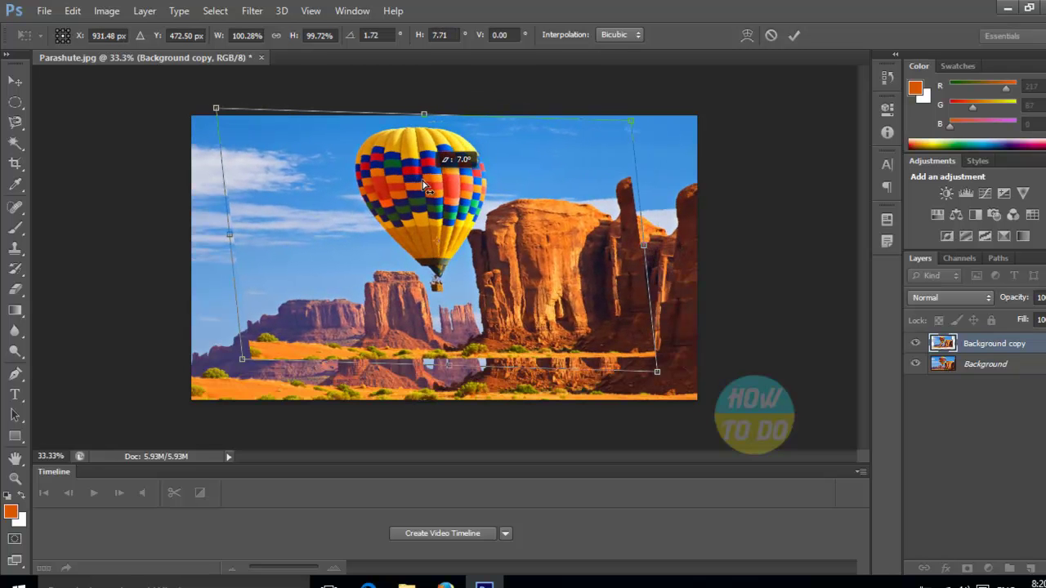
# - Distort the Background copy by pulling in its corners and left side to about 73.4% width and 86.16% height
pyautogui.rightClick(522, 174)
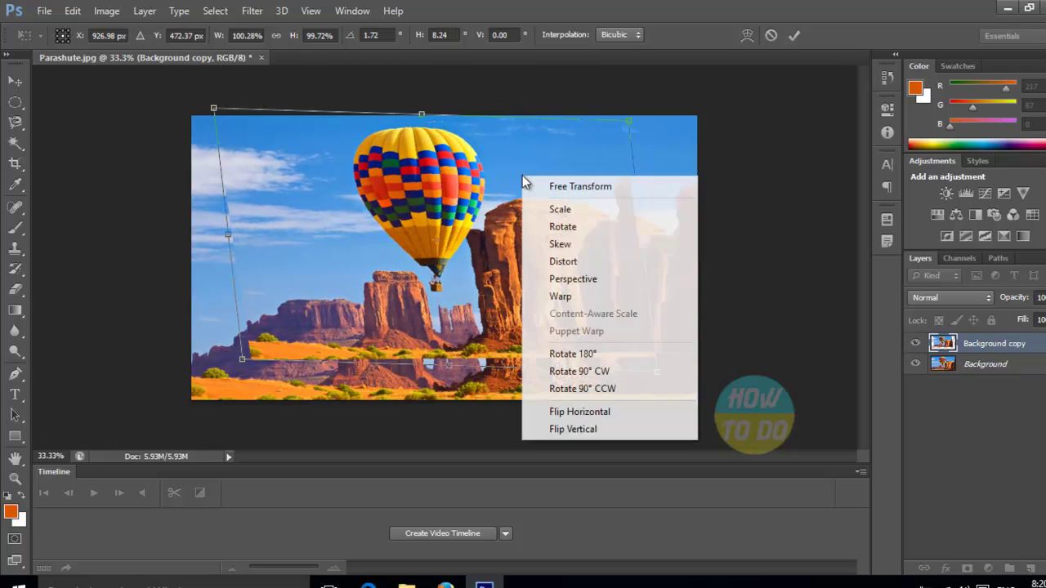
pyautogui.click(561, 263)
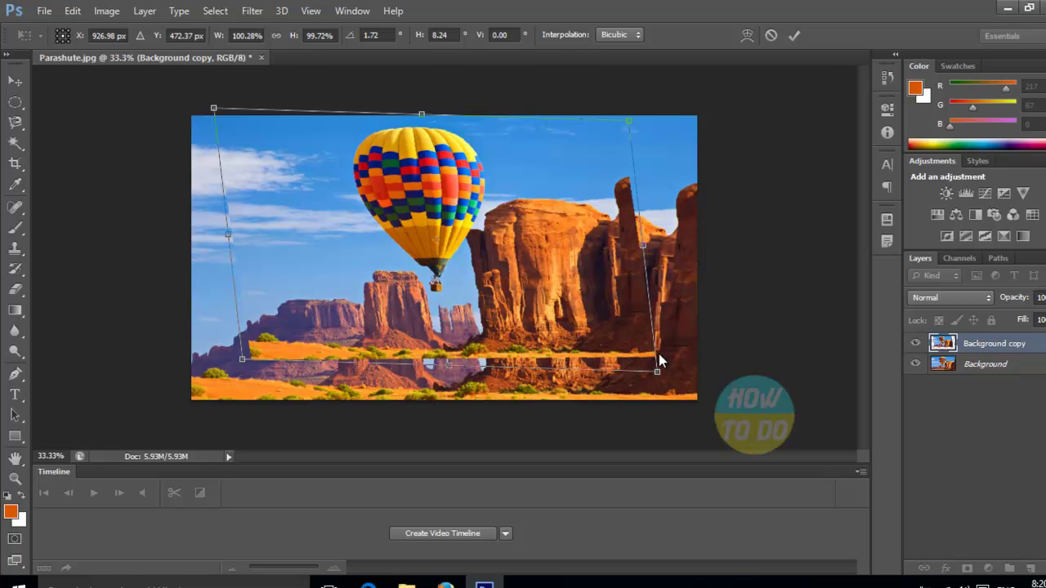
pyautogui.moveTo(657, 369); pyautogui.dragTo(568, 377)
pyautogui.moveTo(629, 121); pyautogui.dragTo(547, 176)
pyautogui.moveTo(219, 111); pyautogui.dragTo(237, 149)
pyautogui.moveTo(241, 365); pyautogui.dragTo(217, 359)
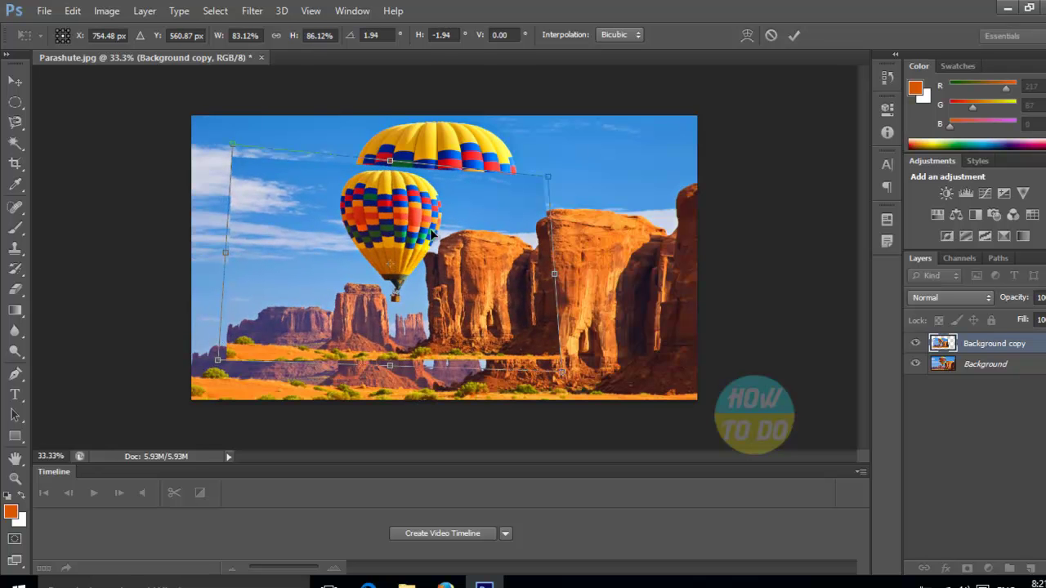
pyautogui.moveTo(220, 262); pyautogui.dragTo(268, 240)
# - Adjust the perspective of the Background copy from its corners to about 80.05% width and 94.31% height
pyautogui.rightClick(480, 204)
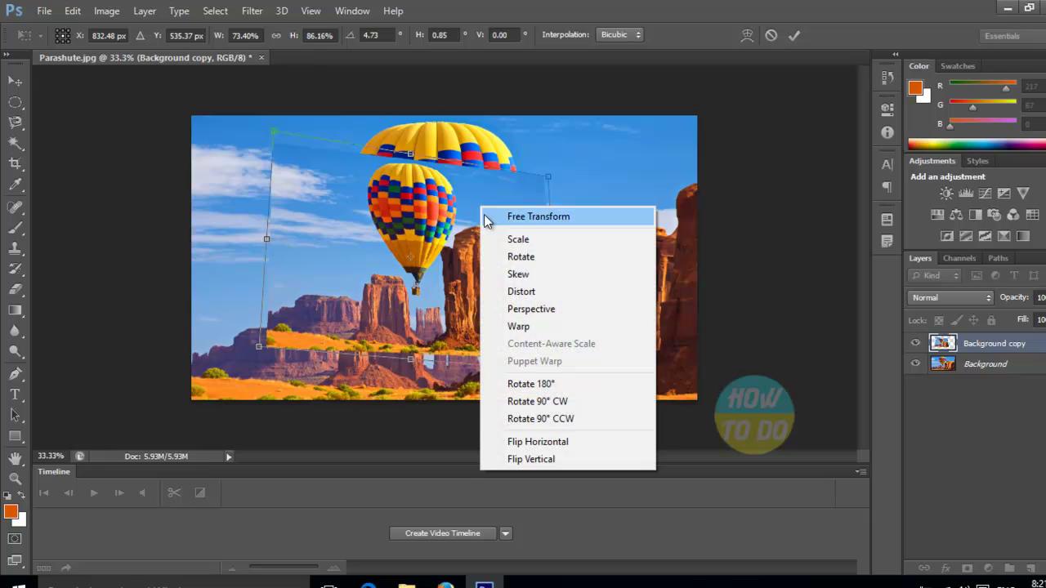
pyautogui.click(536, 312)
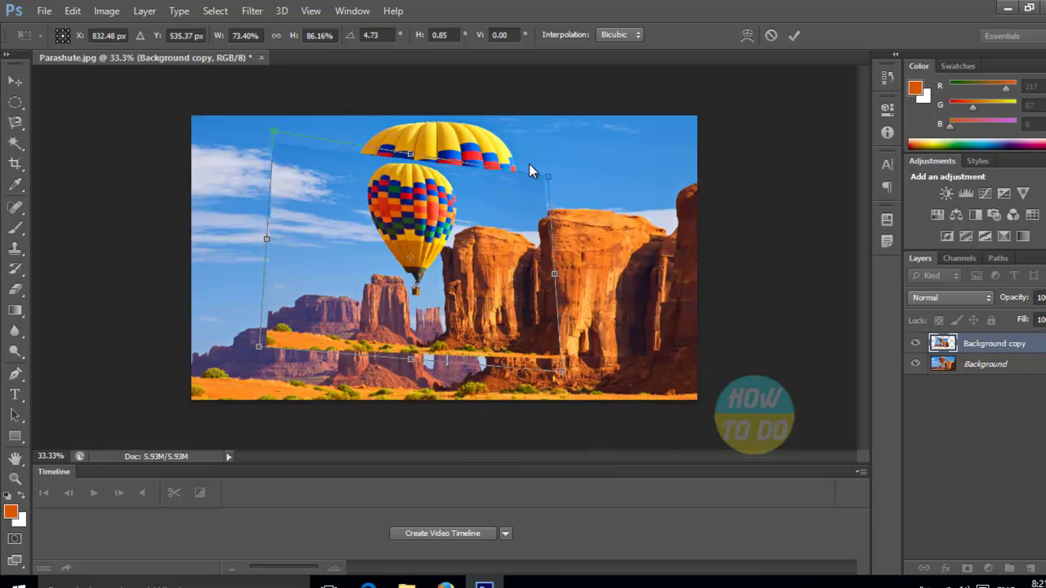
pyautogui.moveTo(562, 375)
pyautogui.mouseDown()
pyautogui.moveTo(601, 279)
pyautogui.moveTo(565, 327)
pyautogui.moveTo(577, 313)
pyautogui.moveTo(584, 374)
pyautogui.moveTo(567, 319)
pyautogui.moveTo(577, 315)
pyautogui.moveTo(525, 406)
pyautogui.moveTo(560, 361)
pyautogui.mouseUp()
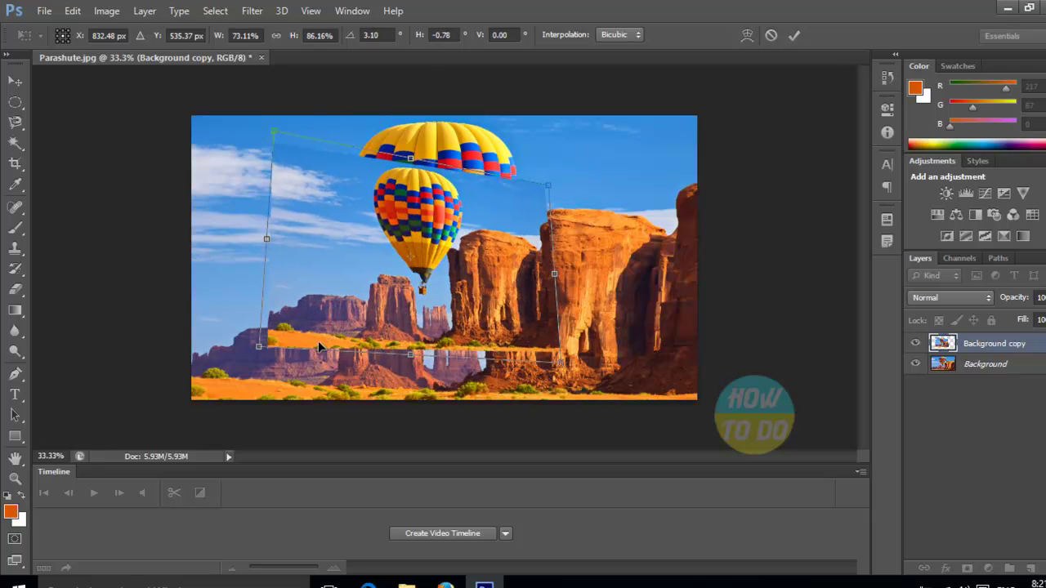
pyautogui.moveTo(259, 349); pyautogui.dragTo(350, 356)
pyautogui.moveTo(274, 133); pyautogui.dragTo(286, 165)
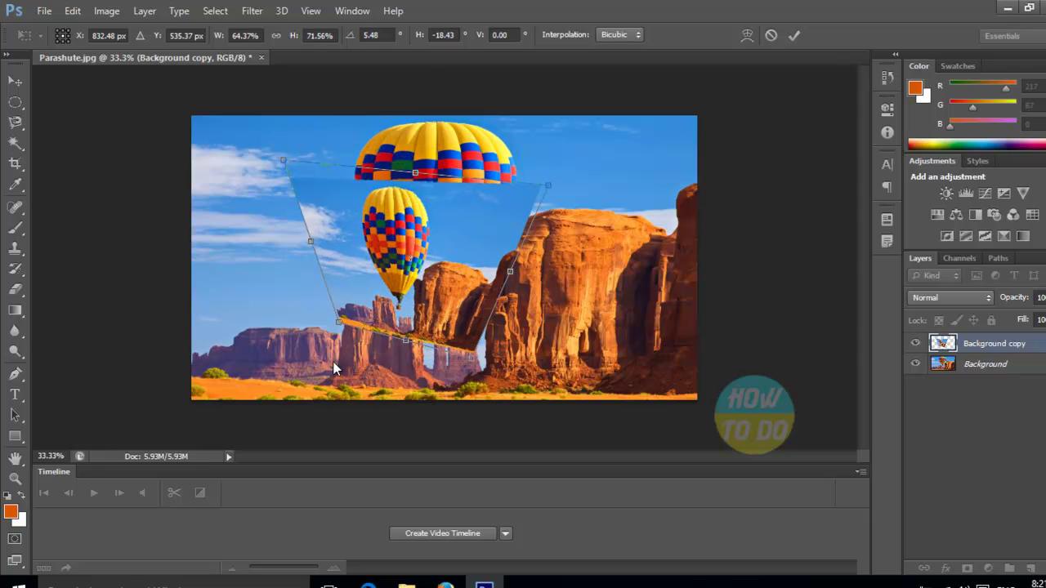
pyautogui.moveTo(334, 331); pyautogui.dragTo(247, 298)
pyautogui.moveTo(551, 194)
pyautogui.mouseDown()
pyautogui.moveTo(591, 155)
pyautogui.moveTo(549, 190)
pyautogui.mouseUp()
pyautogui.moveTo(247, 302); pyautogui.dragTo(240, 345)
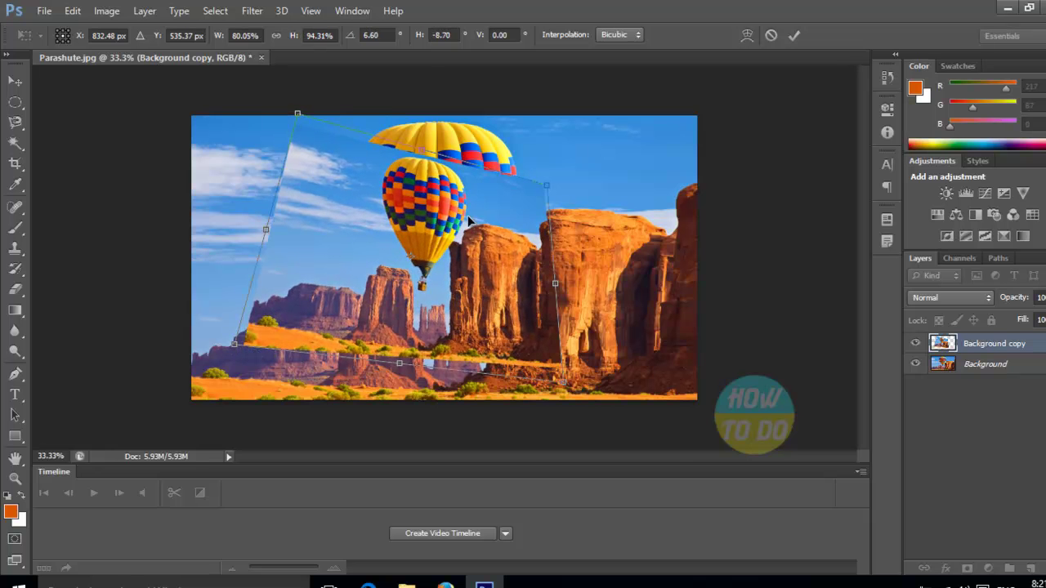
# - Apply a custom warp that bulges the Background copy's top and right edges outward, and shift the layer slightly down and to the left
pyautogui.rightClick(505, 196)
pyautogui.click(552, 321)
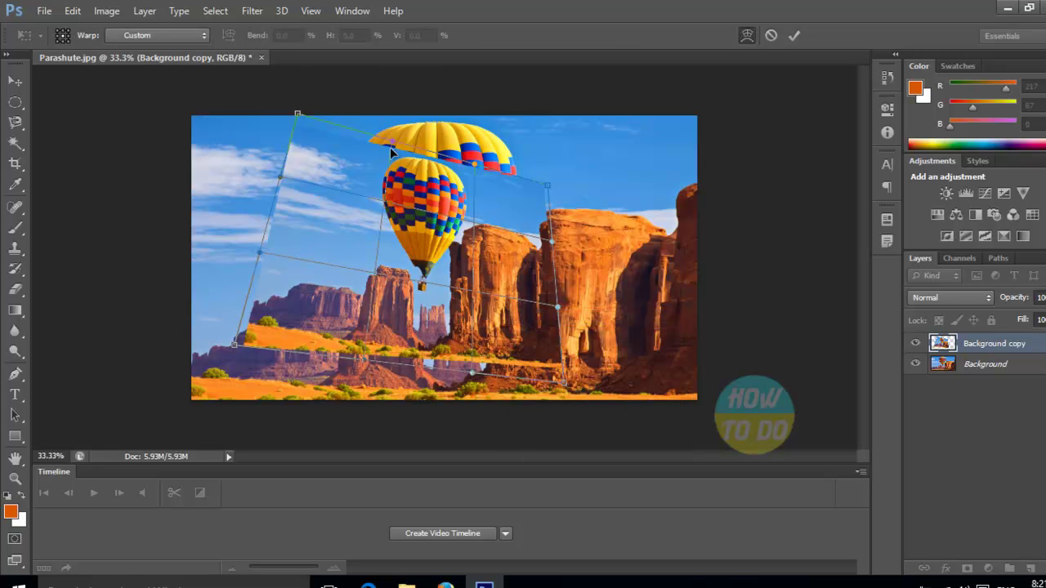
pyautogui.moveTo(392, 141); pyautogui.dragTo(355, 130)
pyautogui.moveTo(383, 232); pyautogui.dragTo(406, 234)
pyautogui.moveTo(460, 201); pyautogui.dragTo(482, 137)
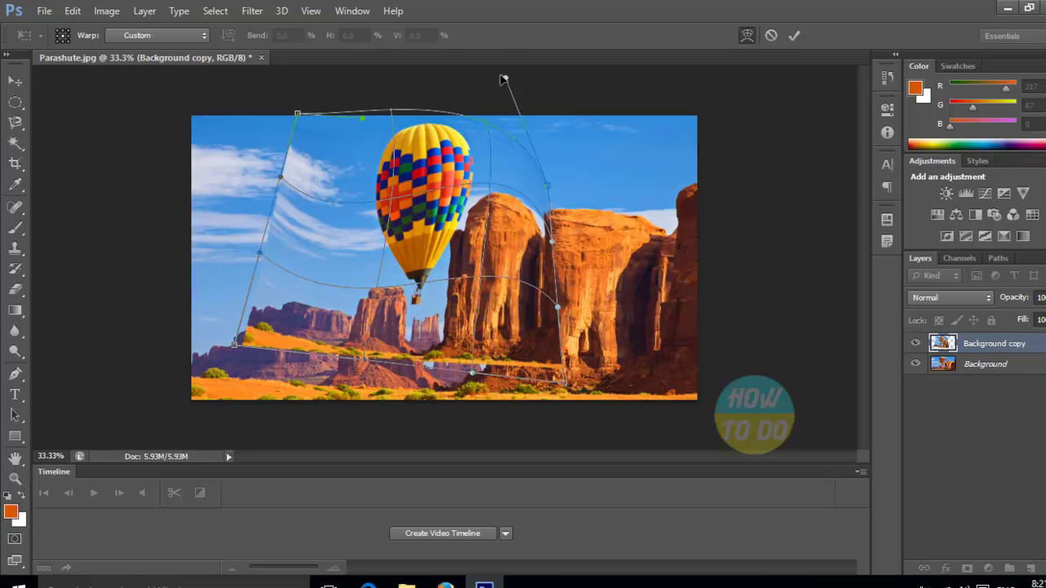
pyautogui.moveTo(505, 78); pyautogui.dragTo(547, 102)
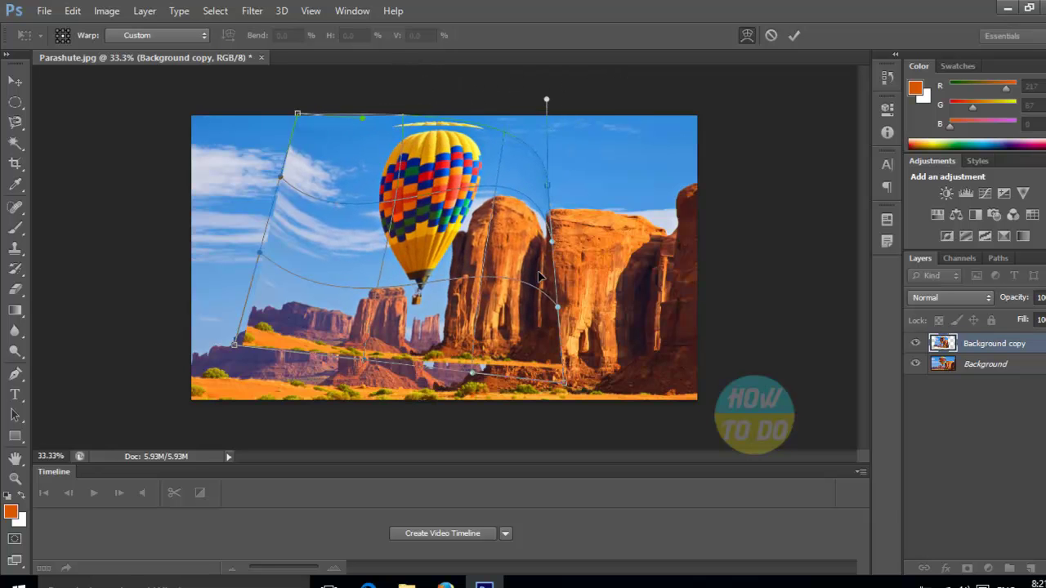
pyautogui.moveTo(549, 244); pyautogui.dragTo(712, 273)
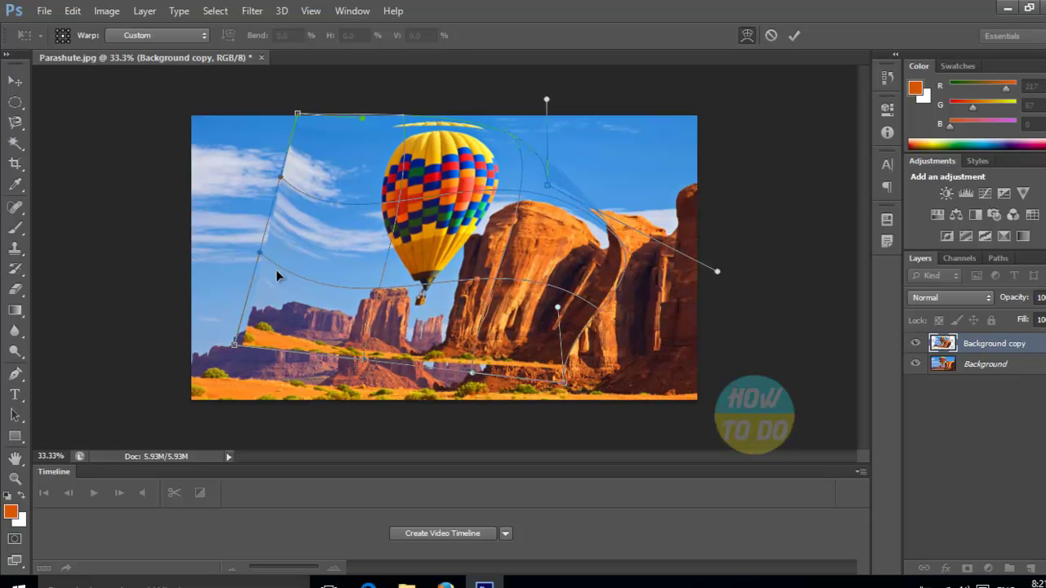
pyautogui.click(793, 35)
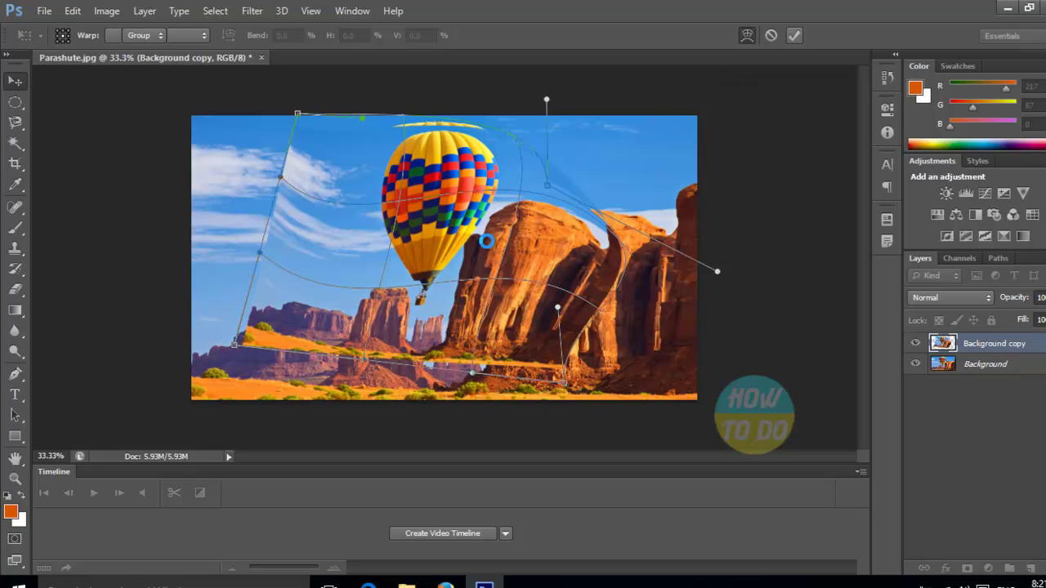
pyautogui.moveTo(431, 202)
pyautogui.mouseDown()
pyautogui.moveTo(473, 233)
pyautogui.moveTo(392, 184)
pyautogui.moveTo(413, 186)
pyautogui.moveTo(421, 207)
pyautogui.mouseUp()
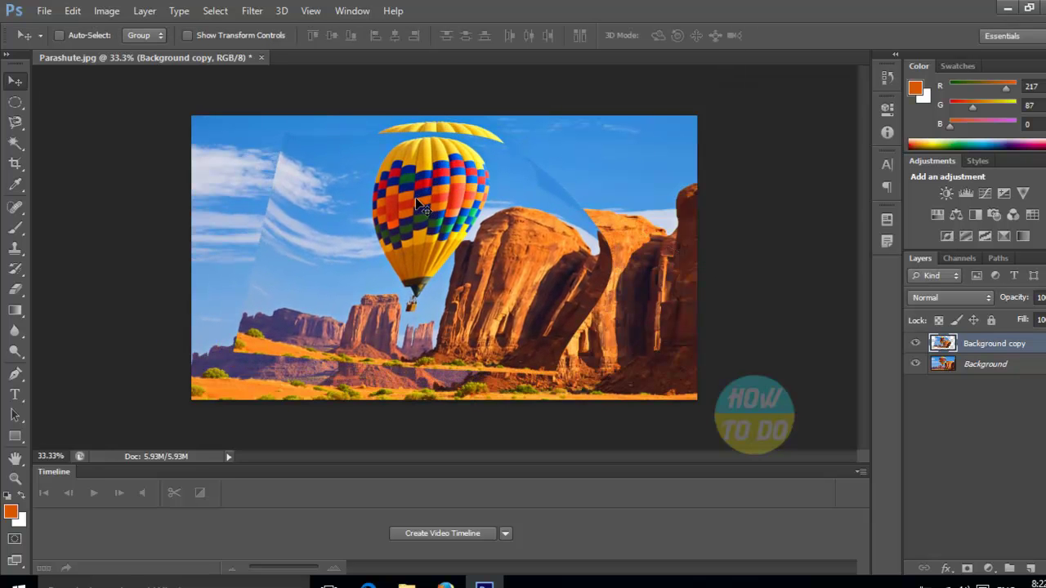
pyautogui.hotkey('ctrl', 't')
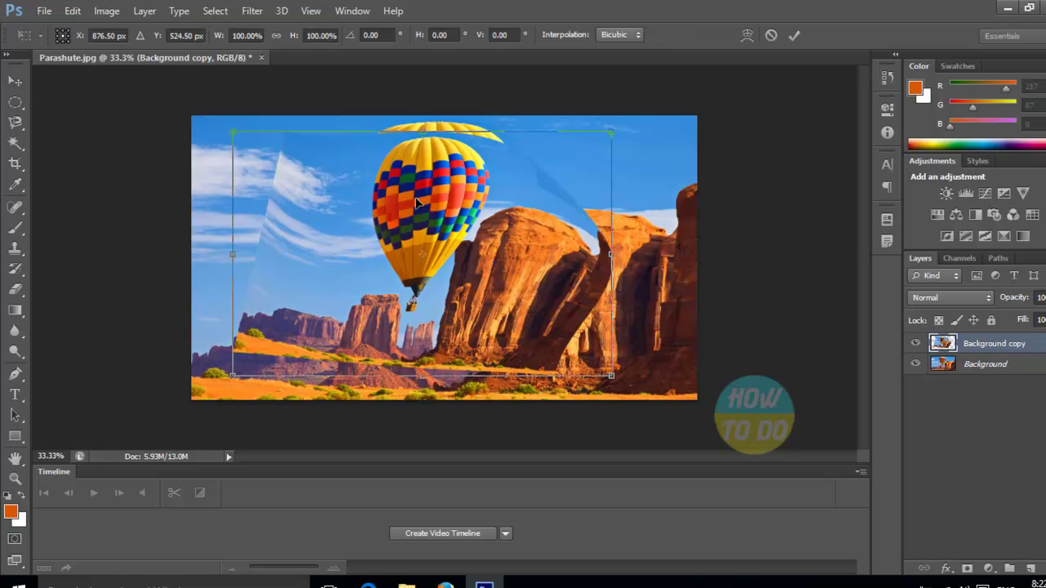
pyautogui.rightClick(468, 169)
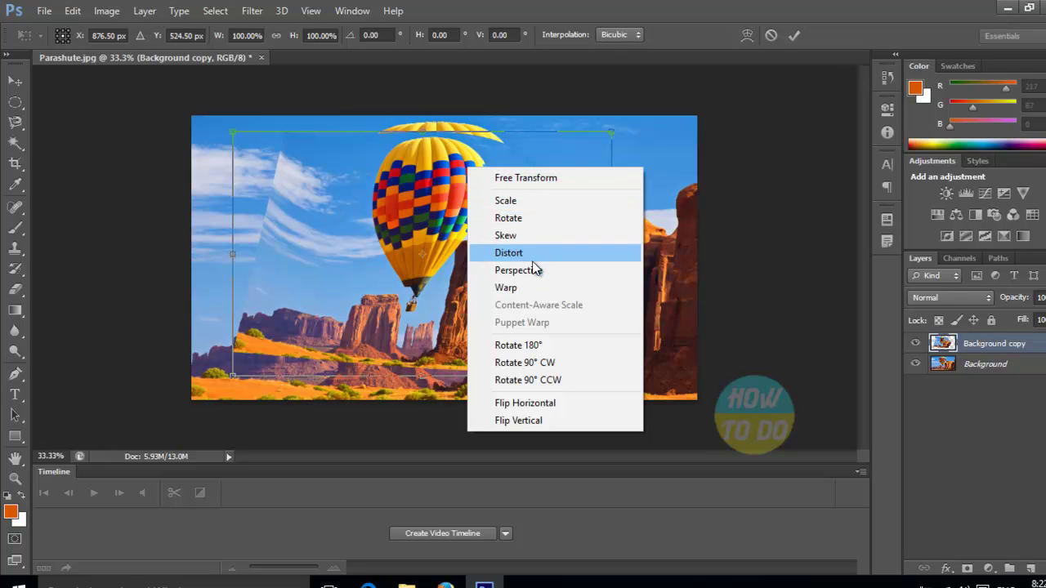
pyautogui.click(565, 89)
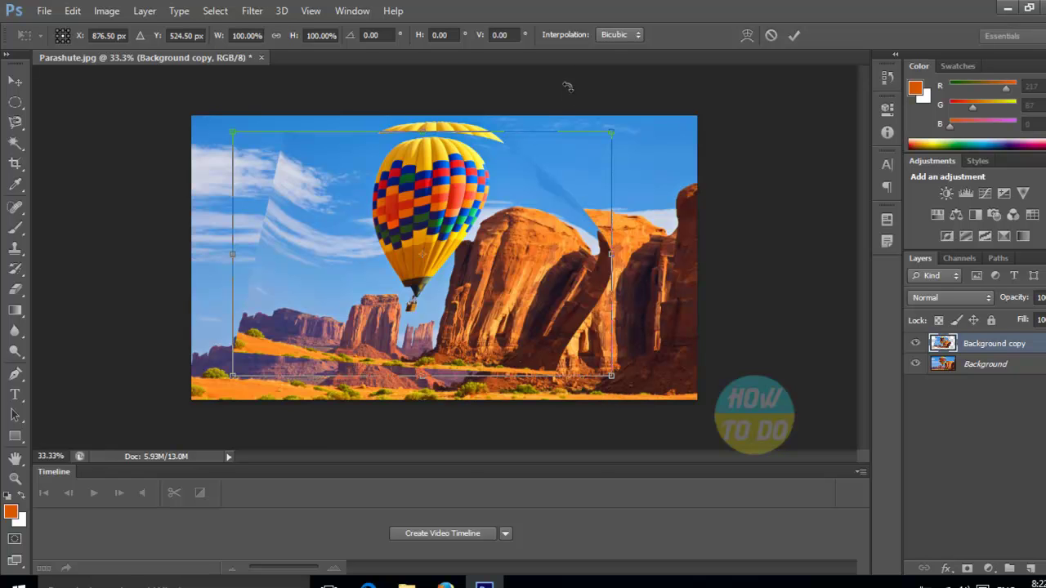
pyautogui.press('Return')
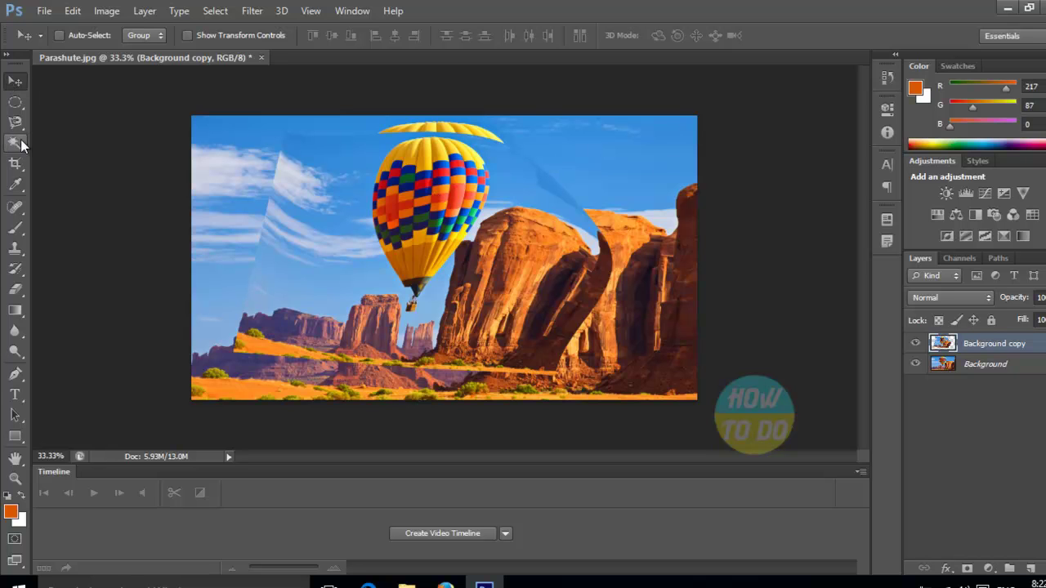
pyautogui.click(24, 104)
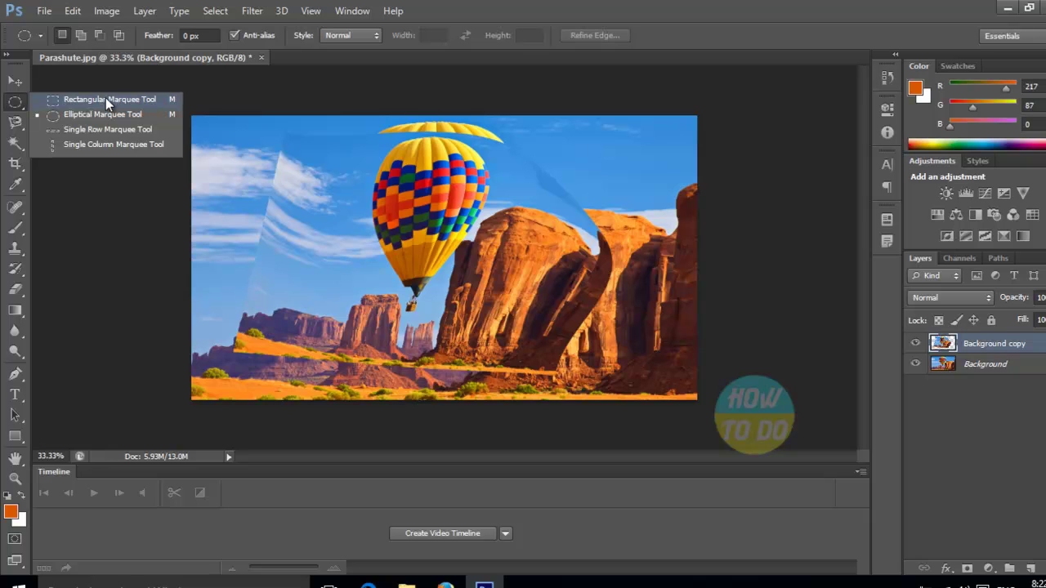
pyautogui.click(15, 81)
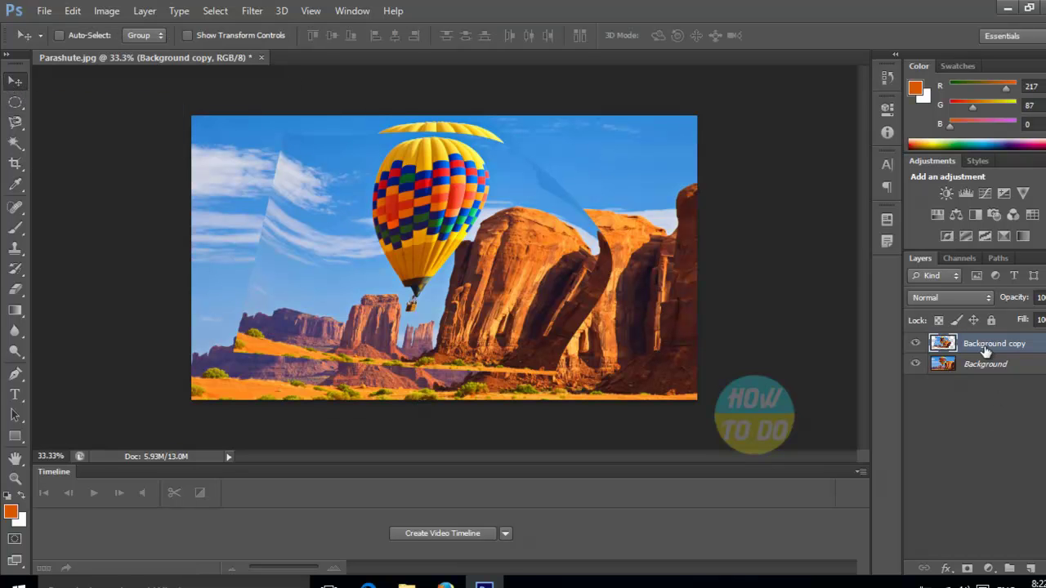
# - Delete the Background copy layer
pyautogui.click(1030, 569)
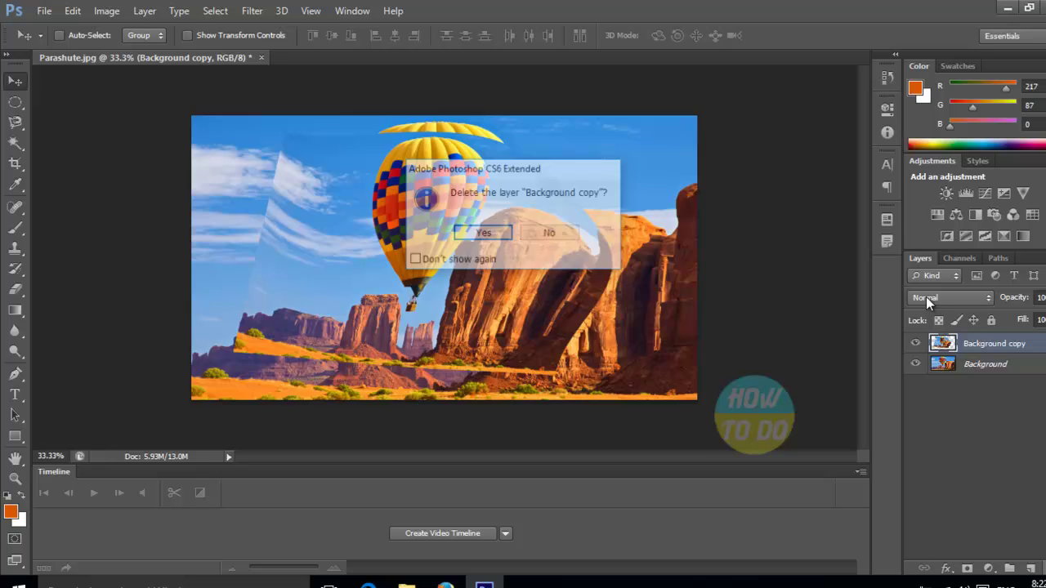
pyautogui.click(500, 233)
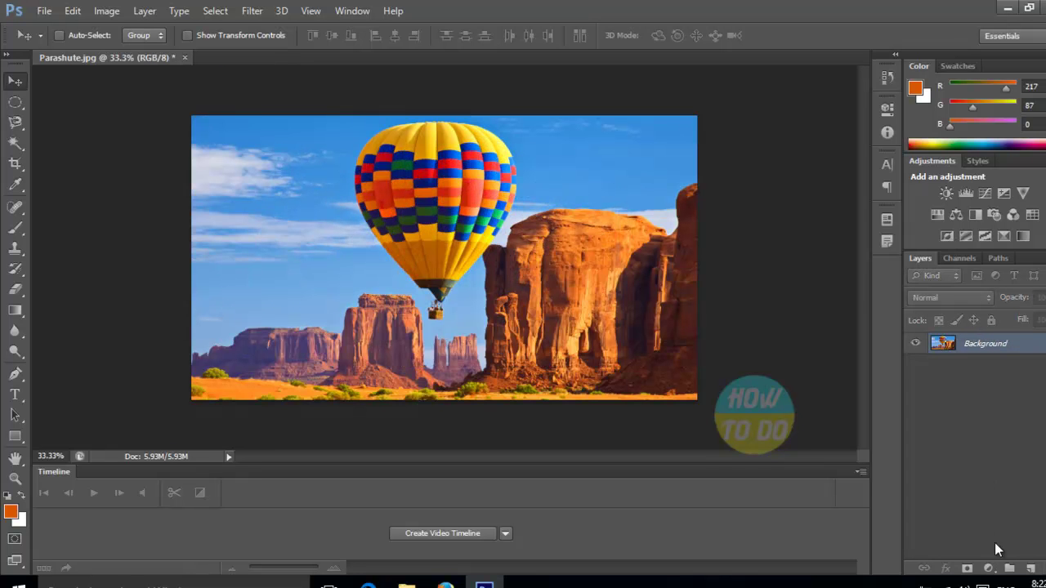
pyautogui.click(1010, 568)
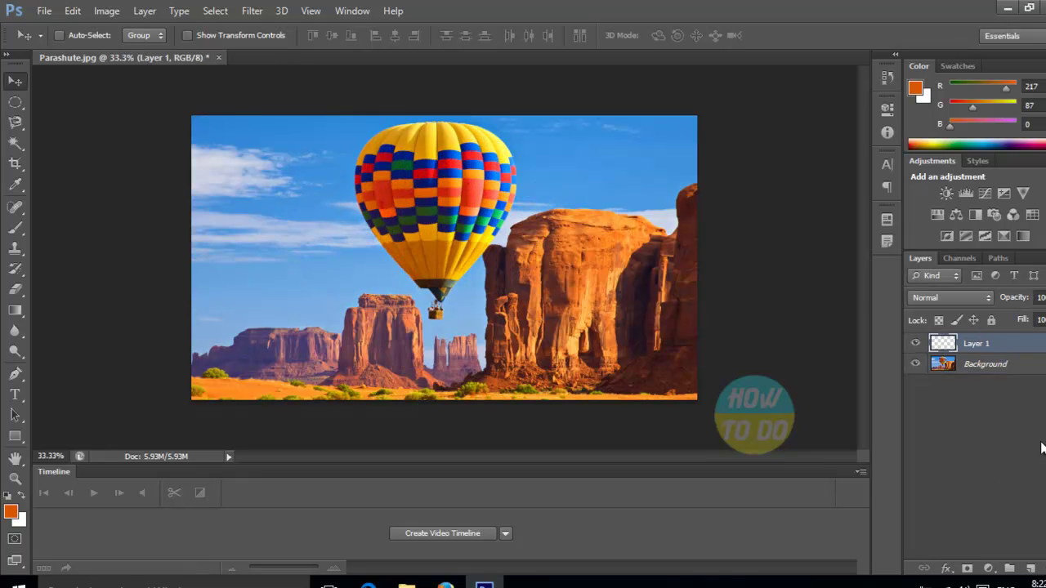
pyautogui.rightClick(985, 346)
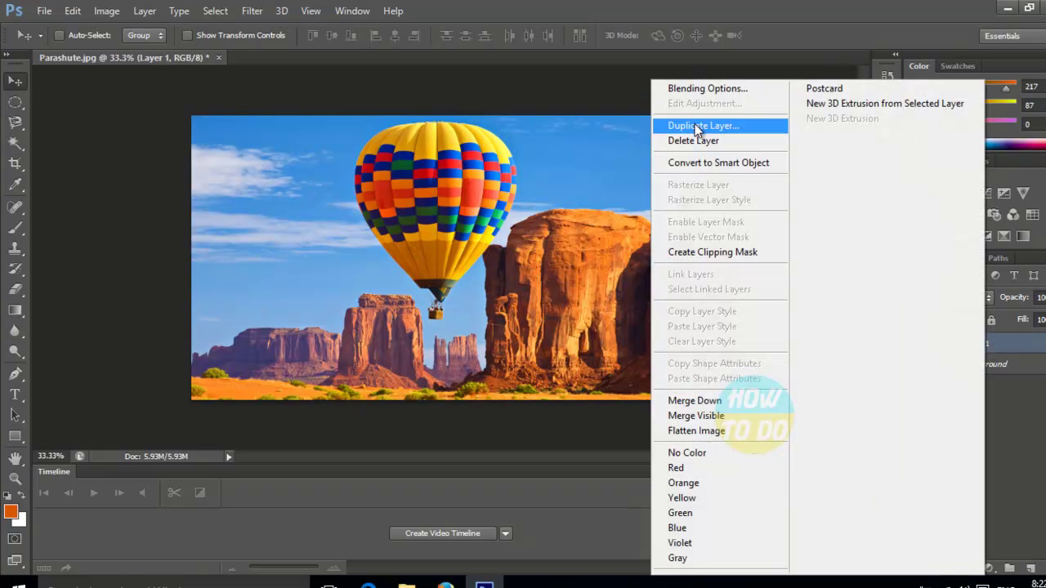
pyautogui.click(683, 141)
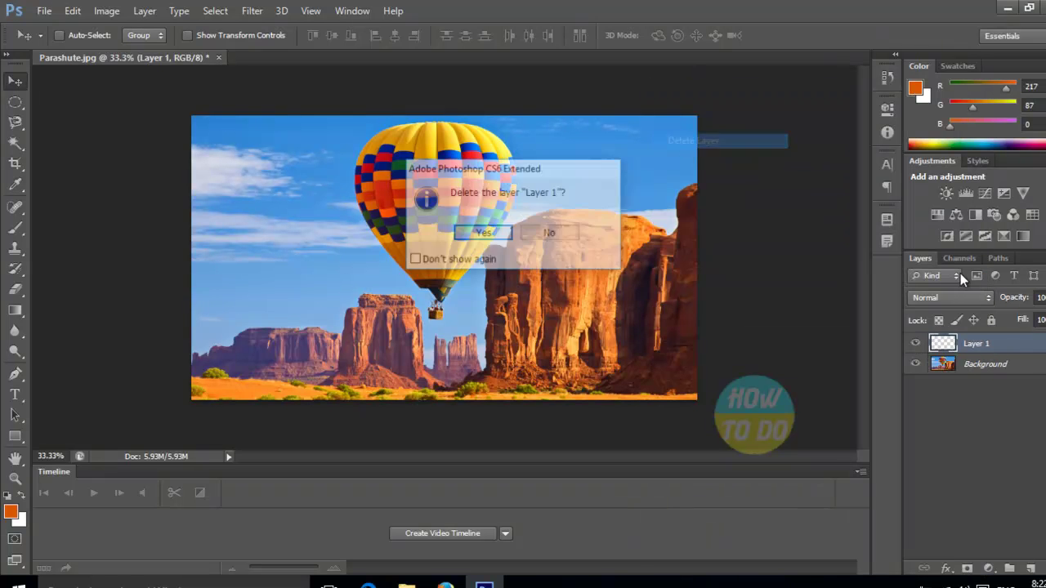
pyautogui.click(483, 235)
# - Duplicate the Background layer within Parashute.jpg under the name Background copy
pyautogui.rightClick(981, 356)
pyautogui.click(969, 373)
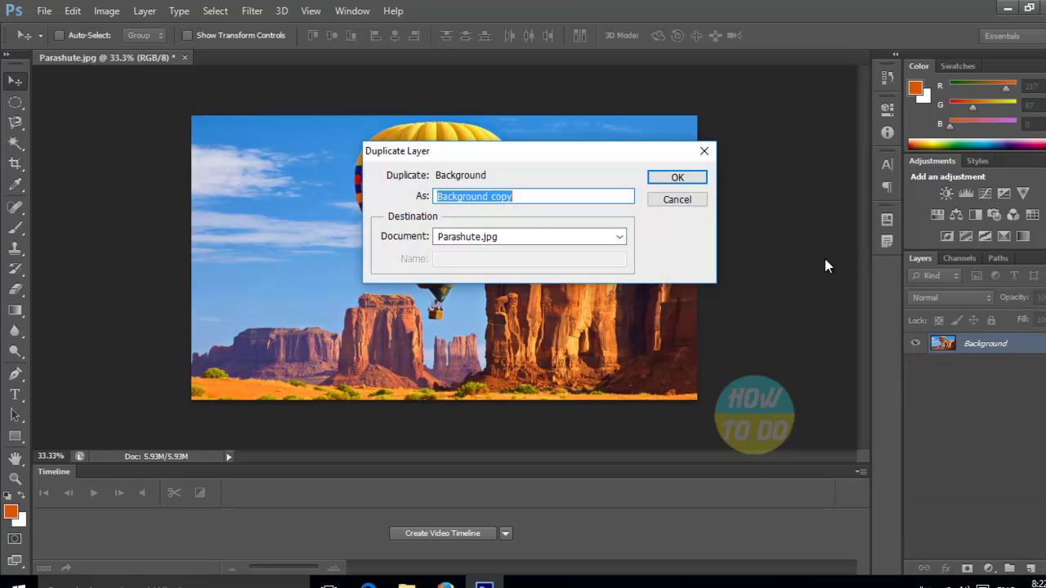
pyautogui.click(670, 178)
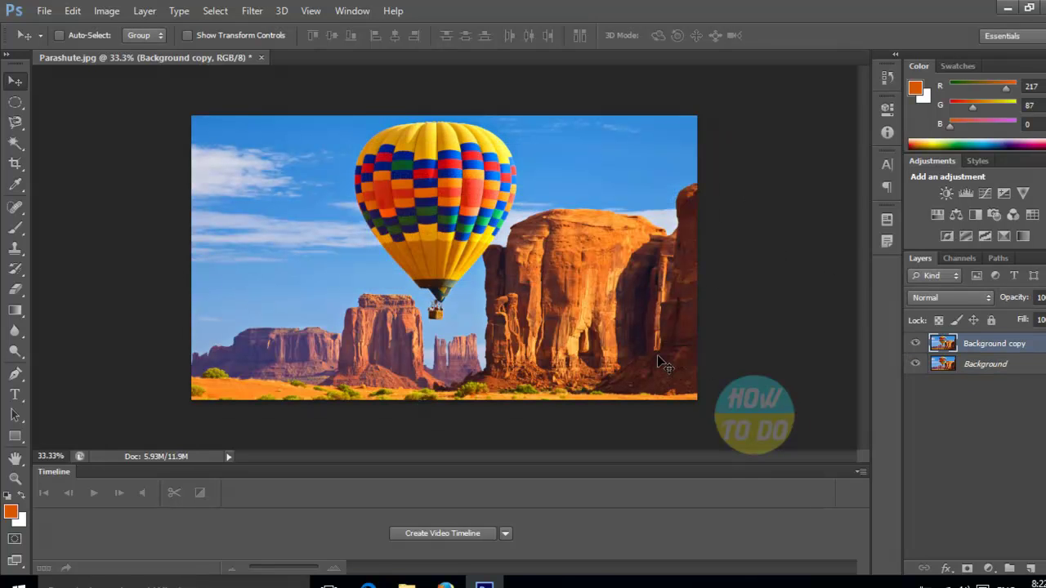
# - Draw a rectangular marquee selection around the balloon and shift it up to the image's upper edge
pyautogui.click(22, 106)
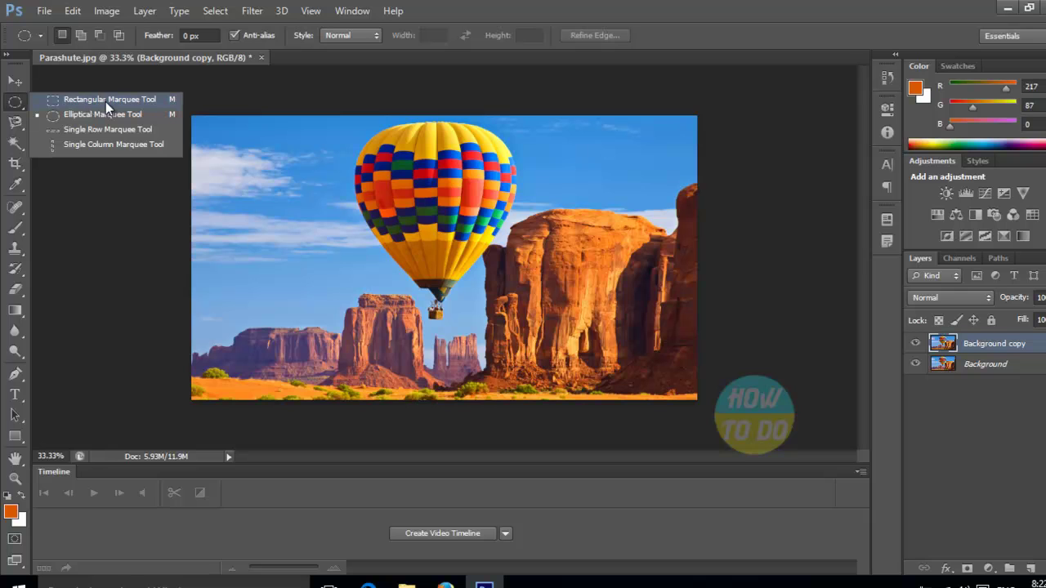
pyautogui.click(130, 101)
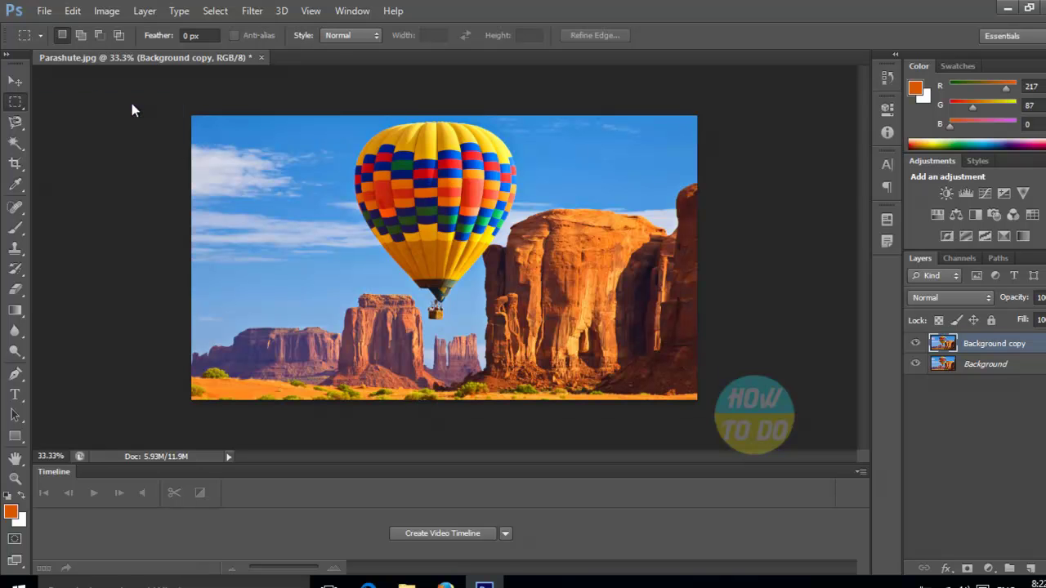
pyautogui.moveTo(330, 124); pyautogui.dragTo(552, 335)
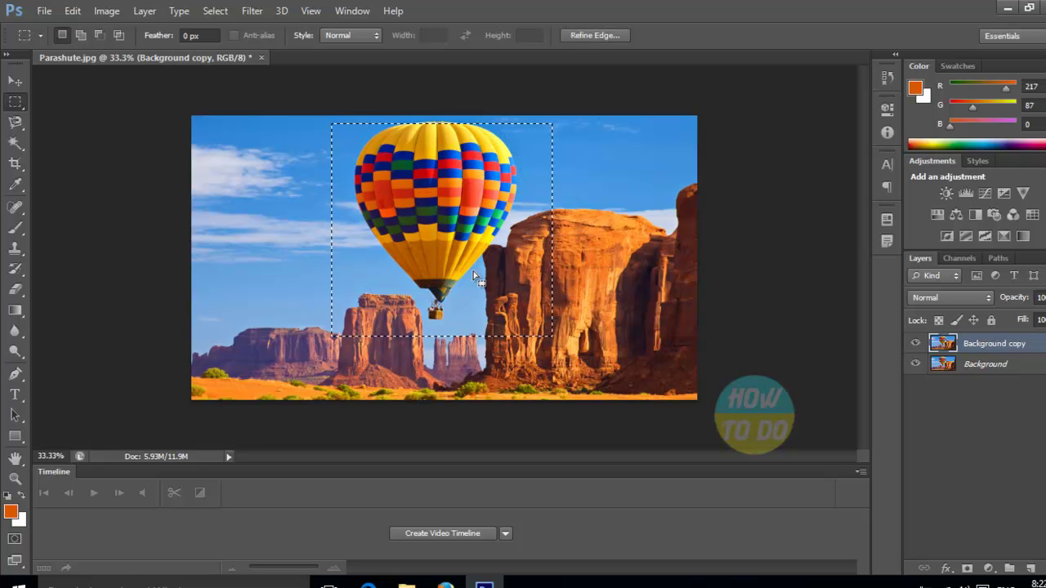
pyautogui.moveTo(451, 207); pyautogui.dragTo(443, 198)
pyautogui.moveTo(460, 210)
pyautogui.mouseDown()
pyautogui.moveTo(347, 209)
pyautogui.moveTo(462, 201)
pyautogui.moveTo(450, 202)
pyautogui.mouseUp()
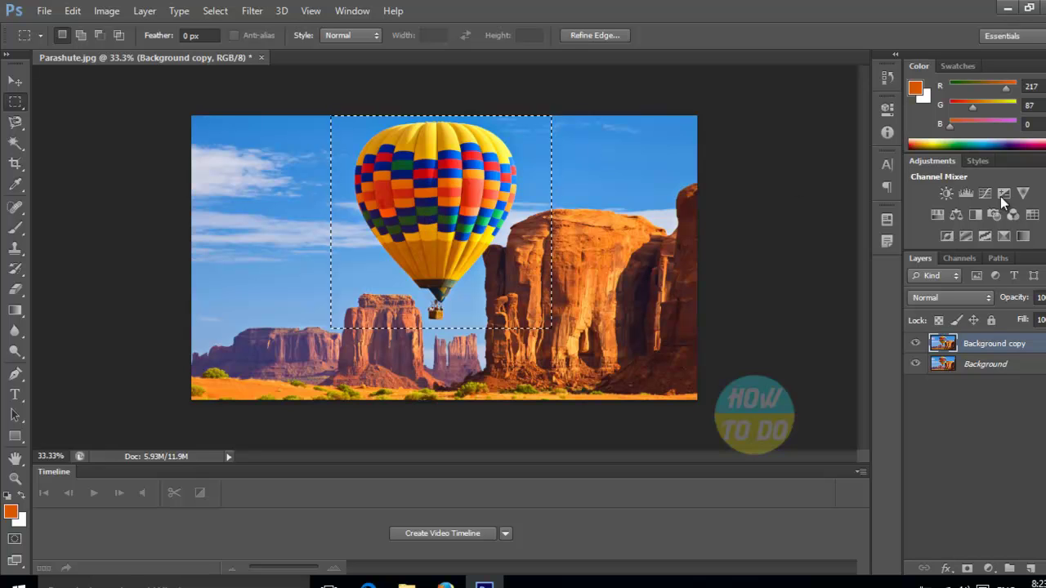
# - Add a Brightness/Contrast adjustment to the selection with brightness 71 and contrast -42, and nudge its masked area slightly left
pyautogui.click(947, 194)
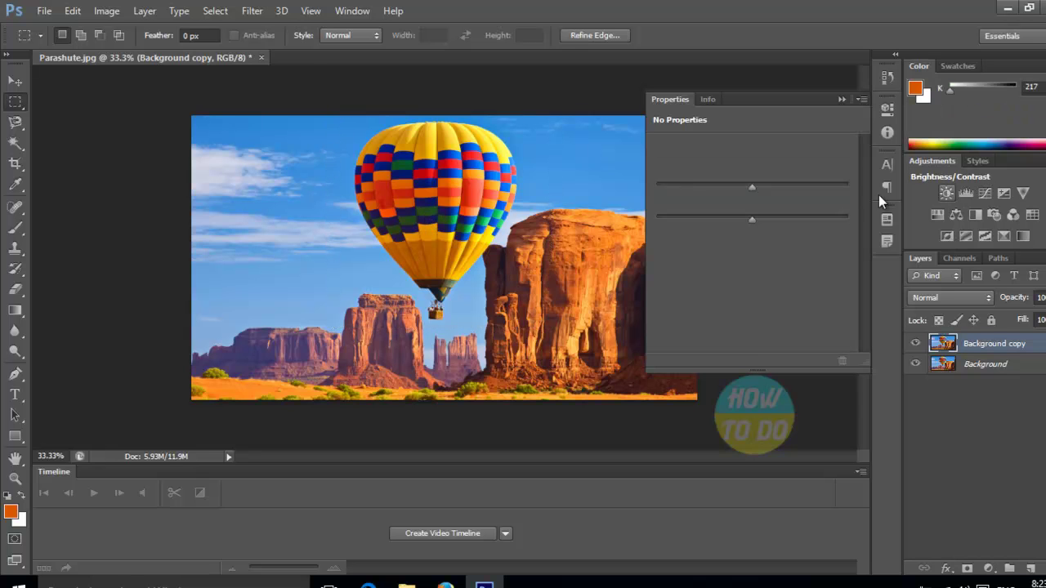
pyautogui.moveTo(752, 187); pyautogui.dragTo(700, 188)
pyautogui.moveTo(787, 221); pyautogui.dragTo(801, 222)
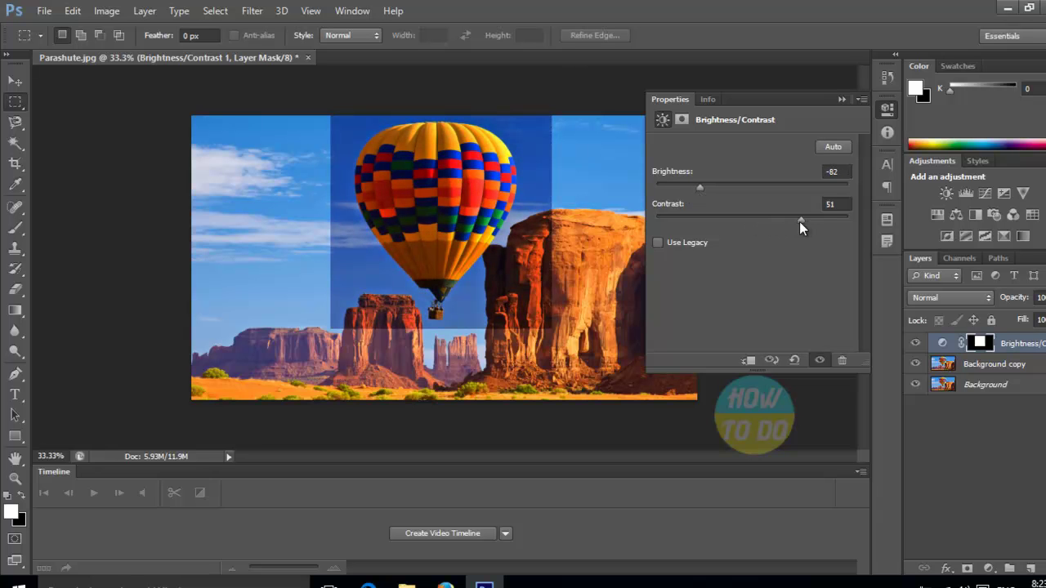
pyautogui.moveTo(706, 188); pyautogui.dragTo(672, 232)
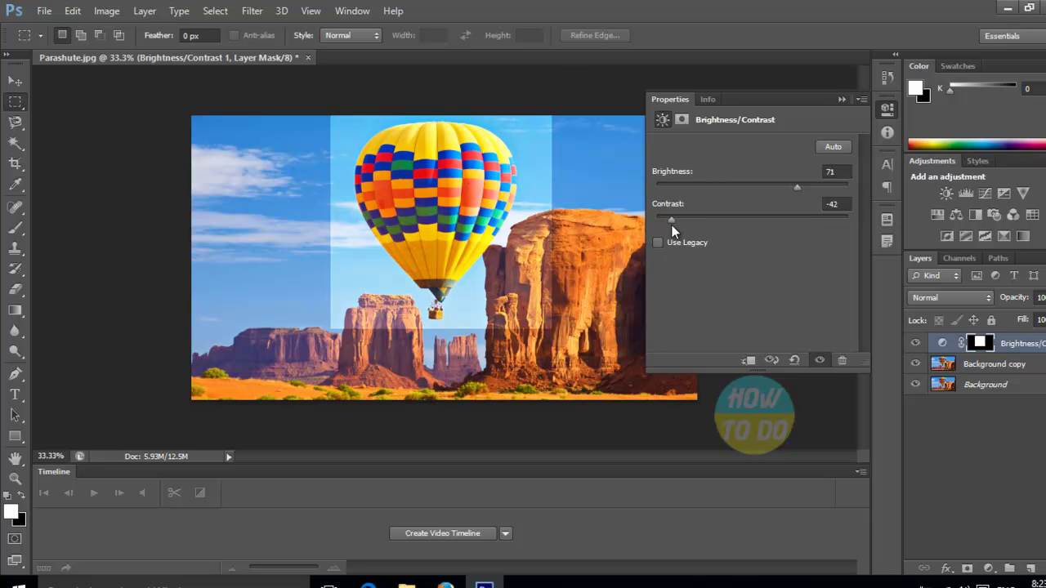
pyautogui.click(838, 99)
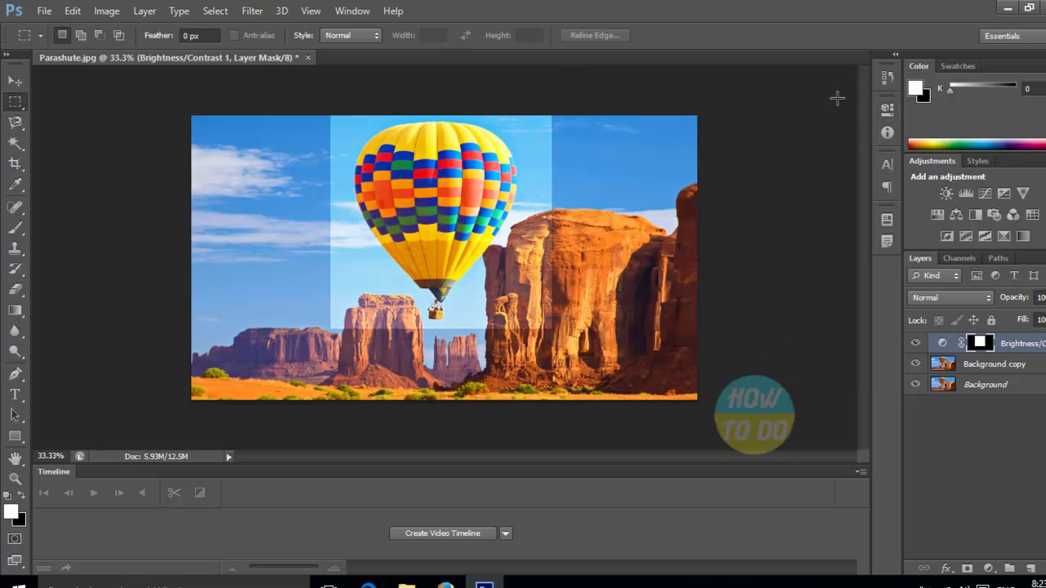
pyautogui.click(15, 80)
pyautogui.moveTo(485, 213); pyautogui.dragTo(463, 203)
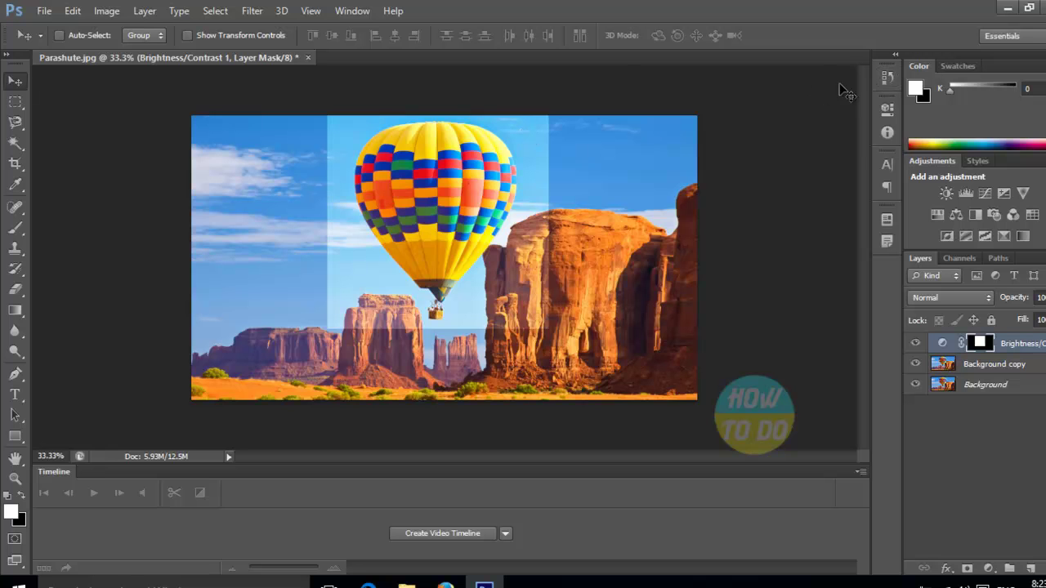
# - Step the document history back to the latest Duplicate Layer state, removing the marquee selection and the Brightness/Contrast adjustment
pyautogui.click(885, 78)
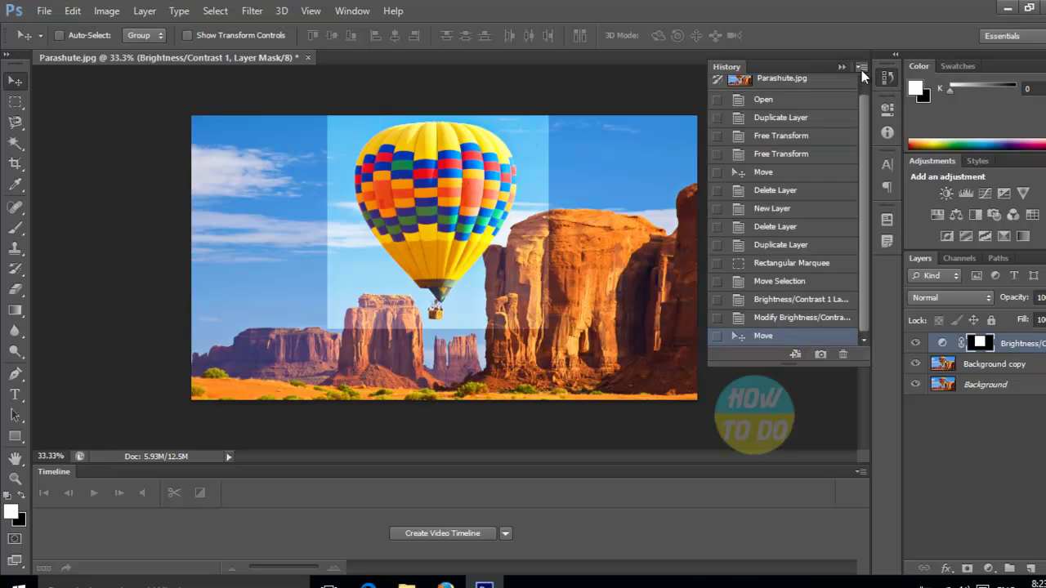
pyautogui.click(770, 318)
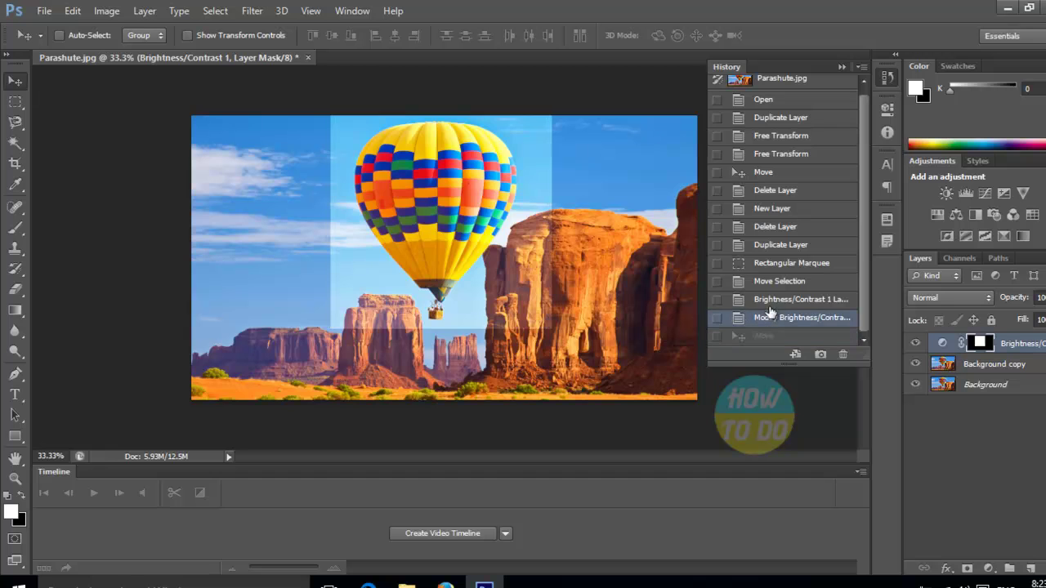
pyautogui.click(770, 301)
pyautogui.click(778, 282)
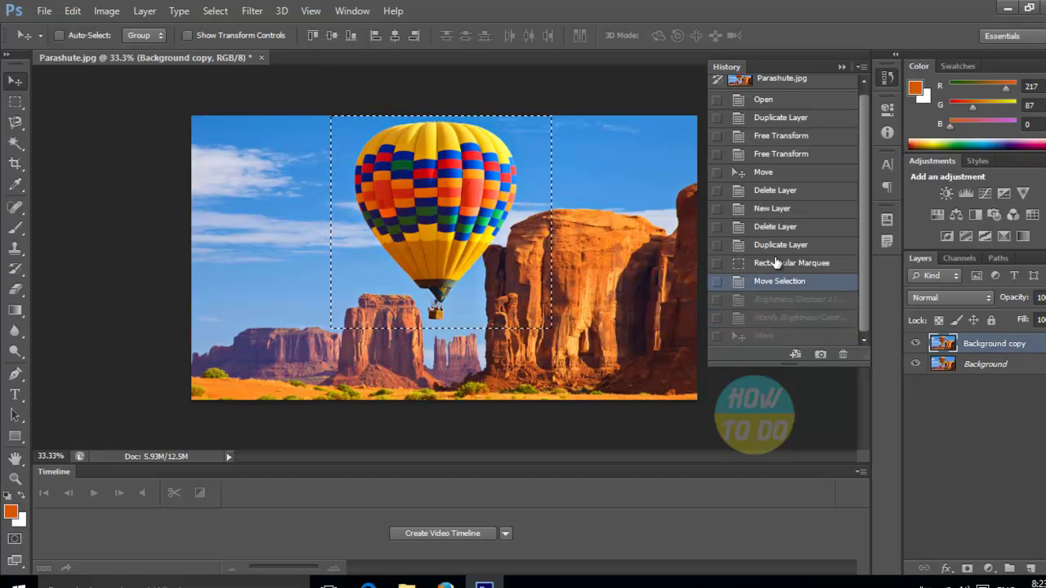
pyautogui.click(776, 263)
pyautogui.click(773, 246)
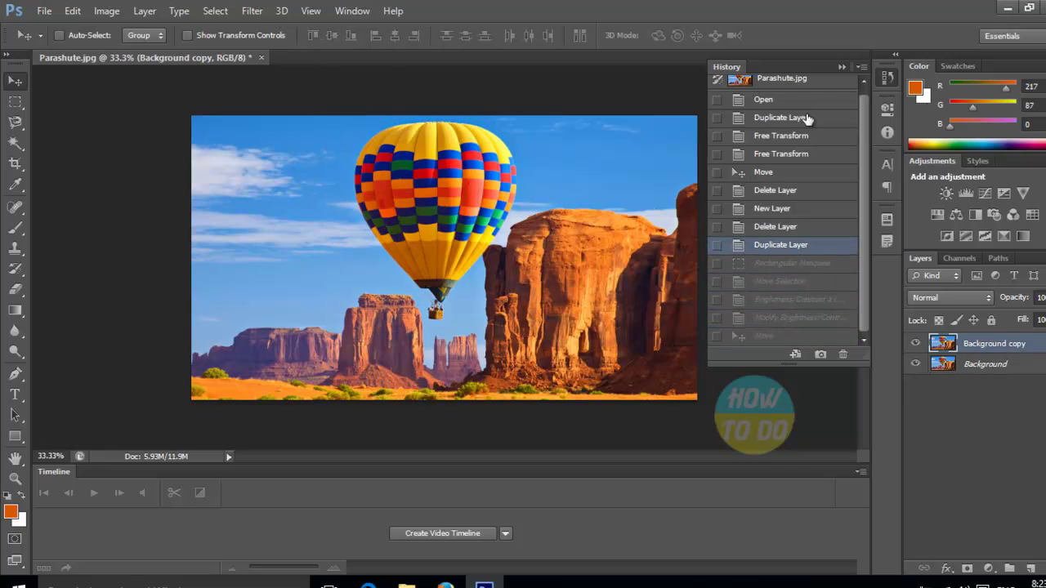
pyautogui.click(842, 67)
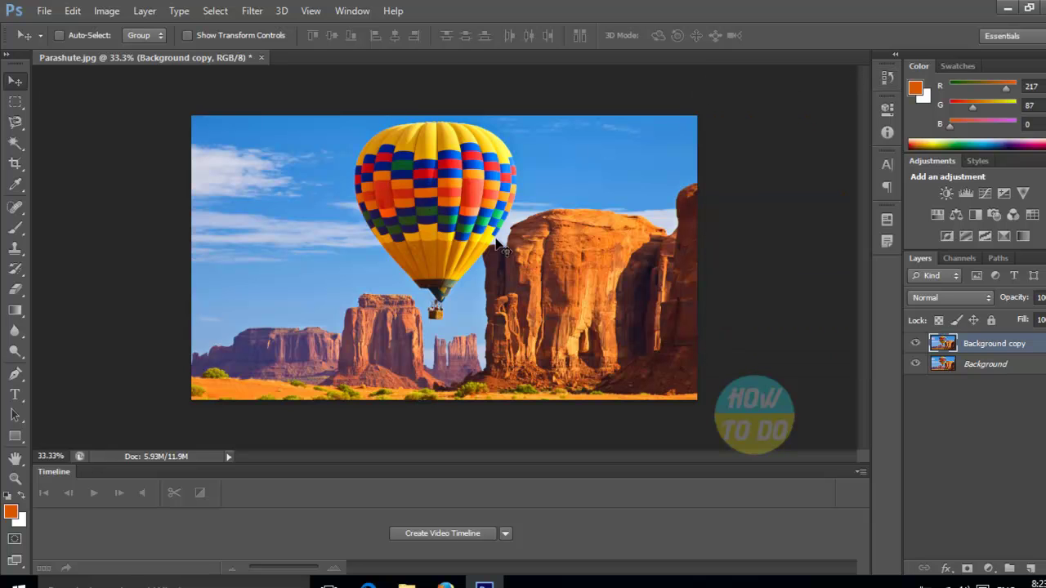
# - Draw an elliptical marquee around the balloon, replace it with a wider ellipse, and shift that selection up over the balloon
pyautogui.click(25, 101)
pyautogui.click(106, 116)
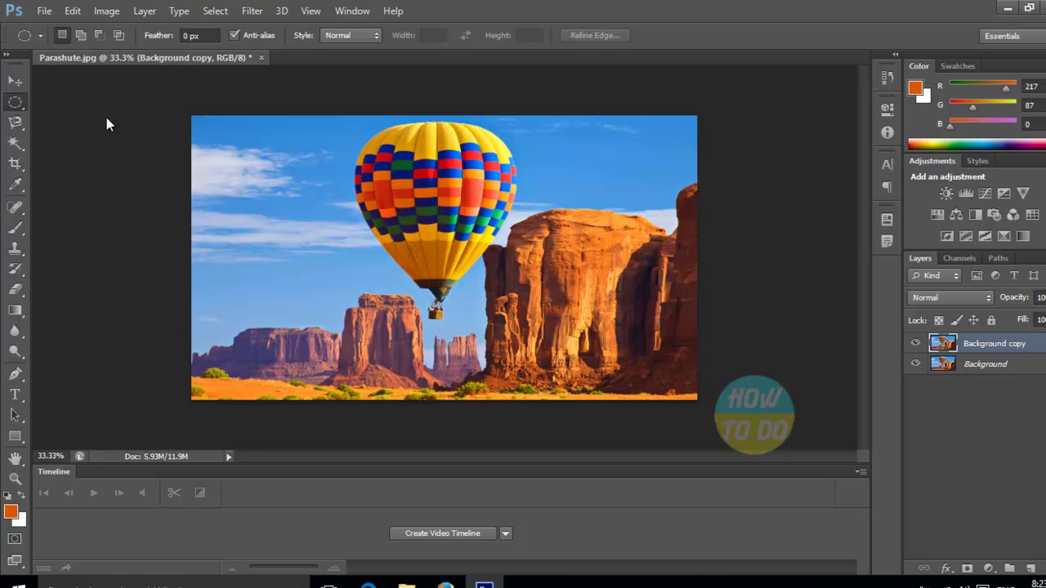
pyautogui.moveTo(314, 125); pyautogui.dragTo(536, 329)
pyautogui.moveTo(415, 243)
pyautogui.mouseDown()
pyautogui.moveTo(421, 214)
pyautogui.moveTo(420, 233)
pyautogui.mouseUp()
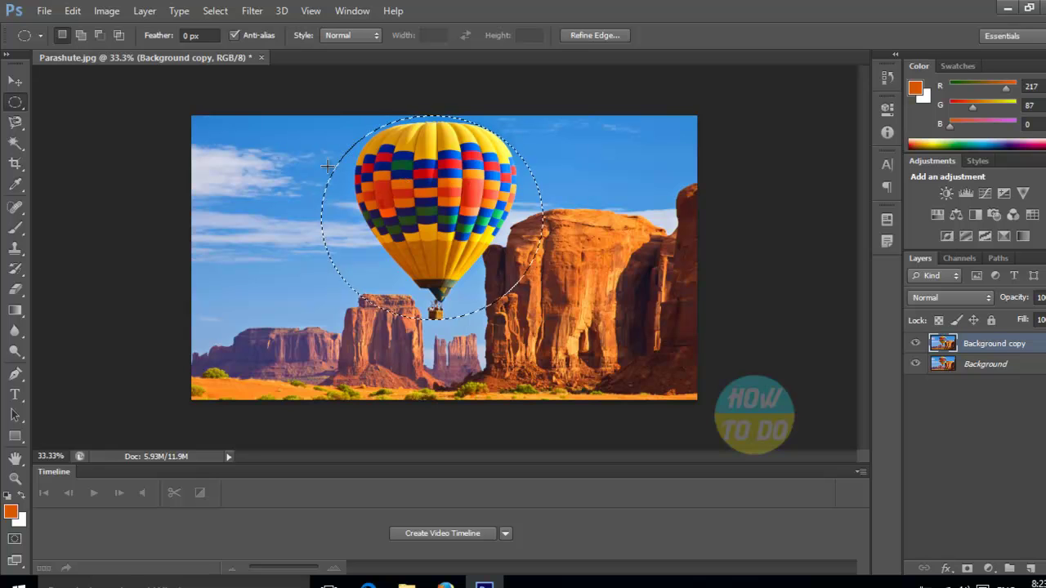
pyautogui.moveTo(263, 147); pyautogui.dragTo(598, 341)
pyautogui.moveTo(452, 245); pyautogui.dragTo(460, 220)
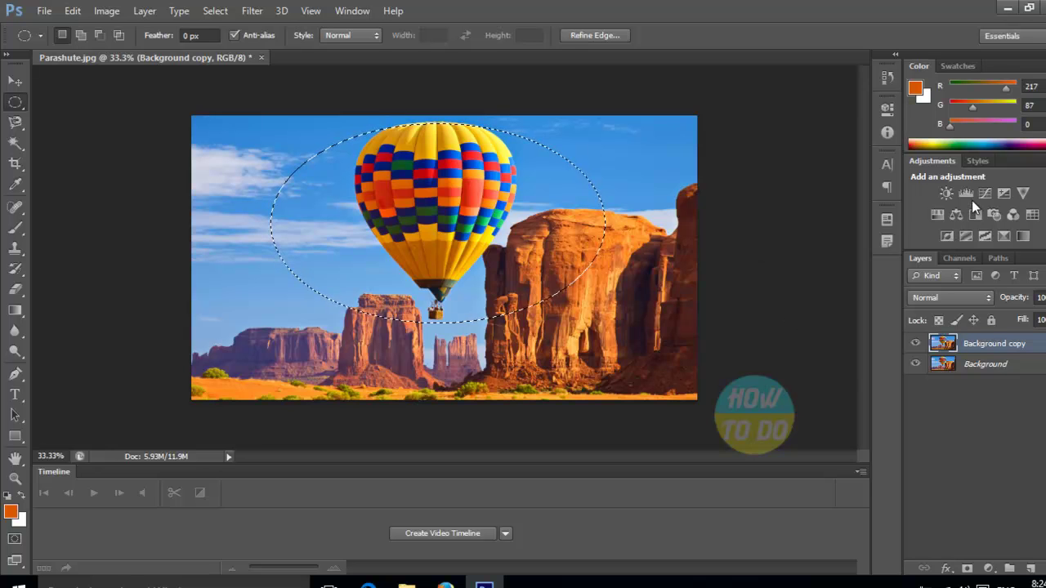
# - Darken the elliptical selection with a Brightness/Contrast adjustment at brightness -100
pyautogui.click(946, 192)
pyautogui.moveTo(759, 188); pyautogui.dragTo(688, 191)
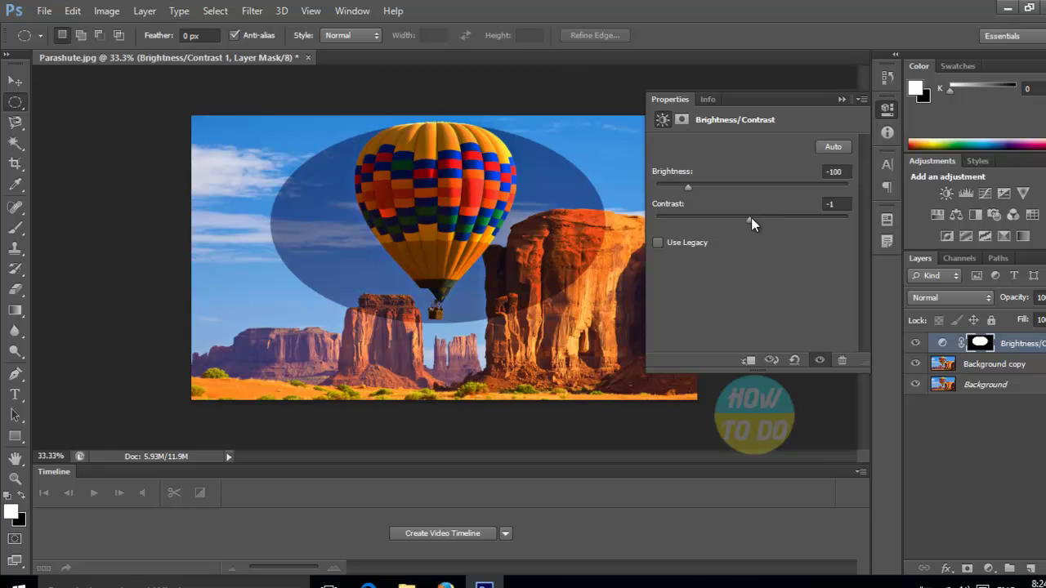
pyautogui.click(842, 99)
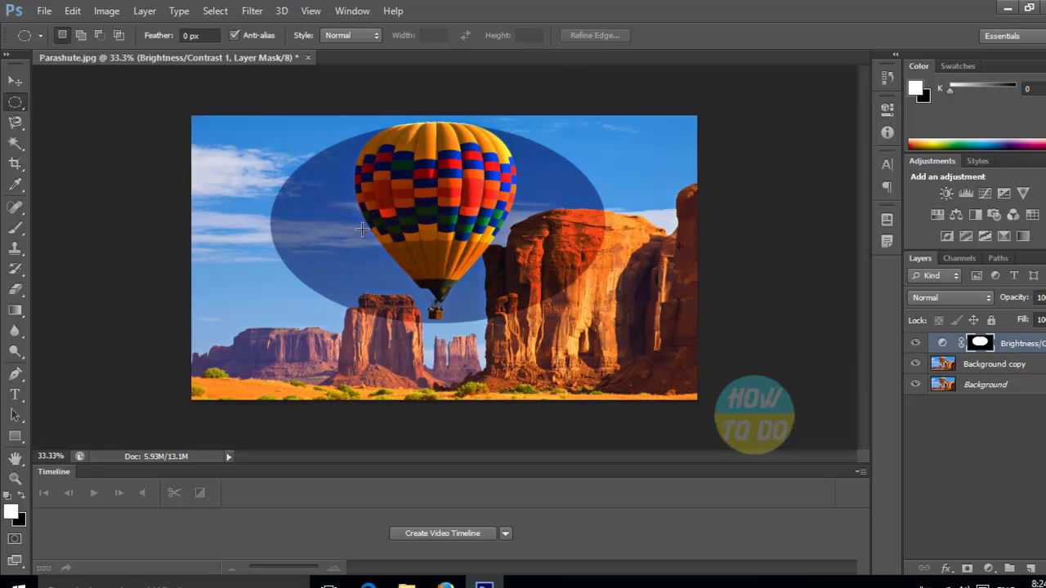
# - Step the document history back to a Delete Layer state, before the Background layer was duplicated again
pyautogui.click(887, 77)
pyautogui.click(781, 318)
pyautogui.click(777, 300)
pyautogui.click(781, 281)
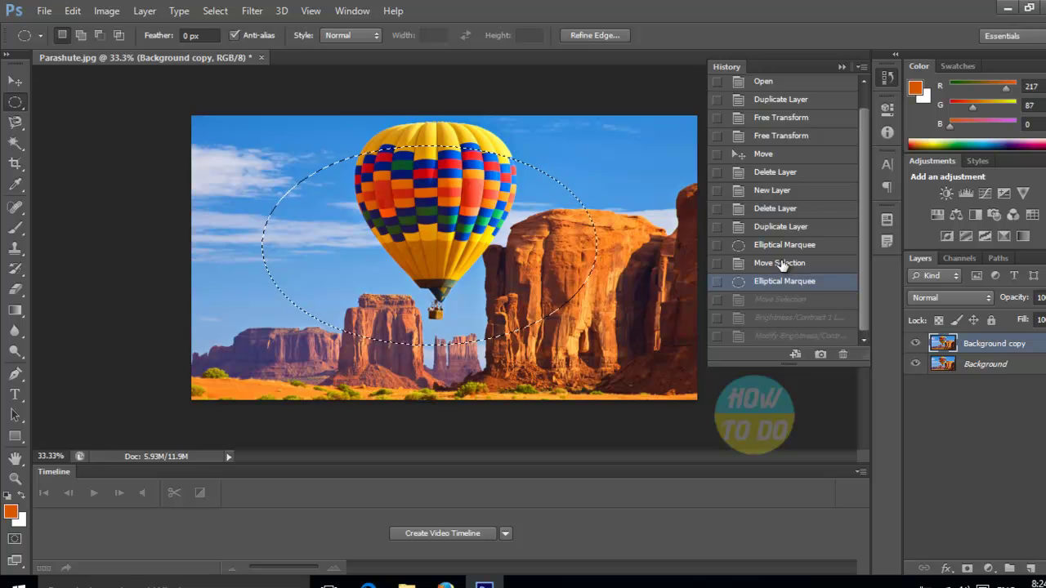
pyautogui.click(781, 263)
pyautogui.click(768, 244)
pyautogui.click(762, 210)
pyautogui.click(841, 67)
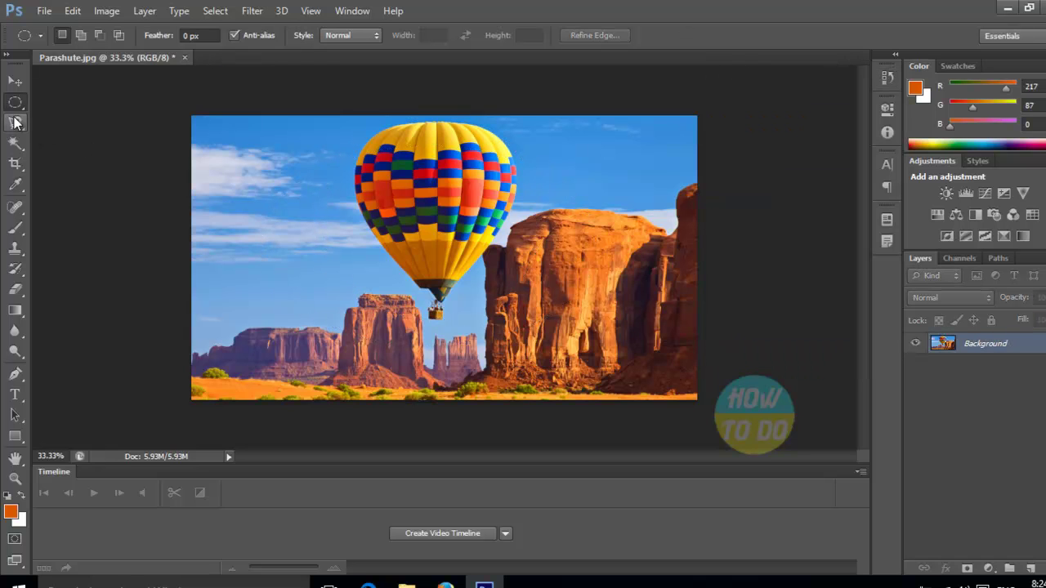
# - Draw an elliptical marquee selection around the balloon on the Background layer and deselect it
pyautogui.moveTo(354, 129); pyautogui.dragTo(523, 318)
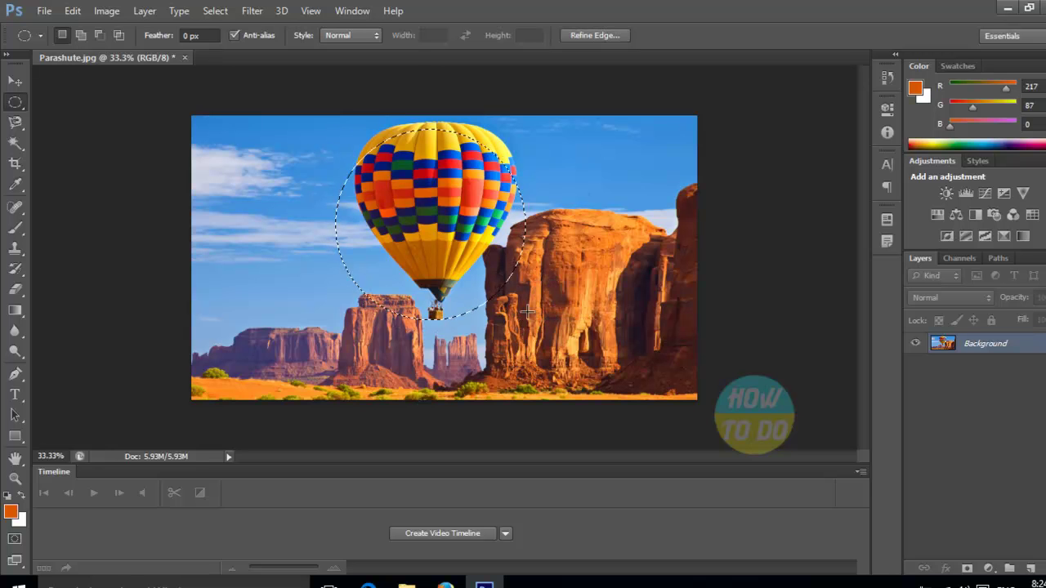
pyautogui.rightClick(462, 201)
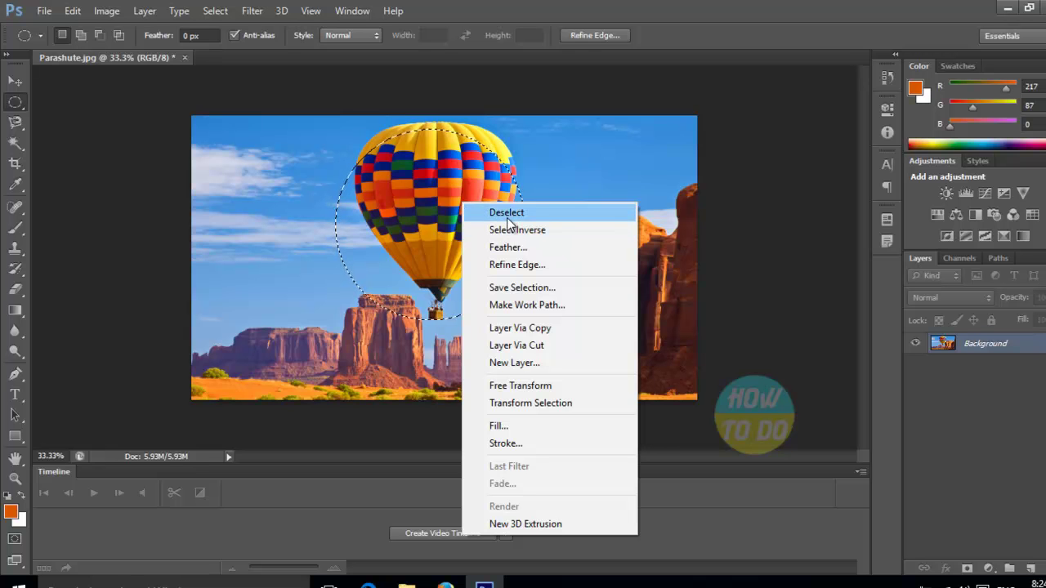
pyautogui.click(497, 212)
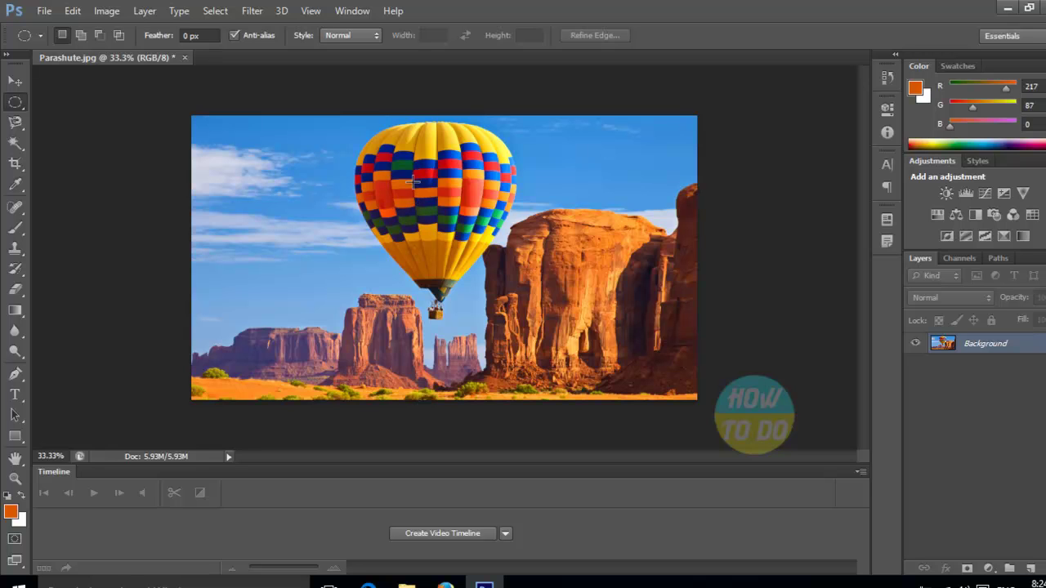
pyautogui.click(15, 82)
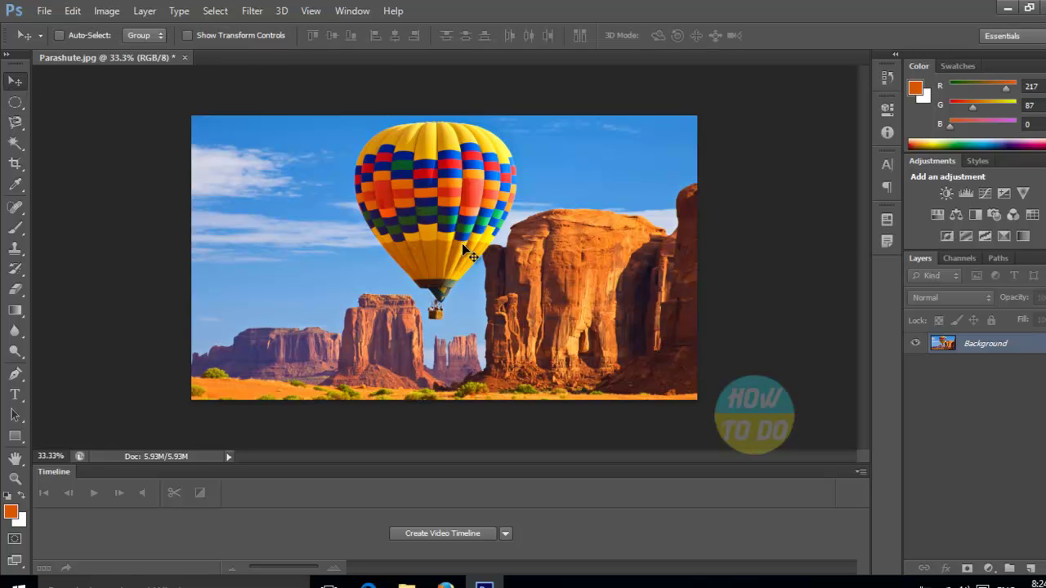
# - Select the balloon with a new elliptical marquee and invert the selection to cover everything outside the ellipse
pyautogui.click(15, 102)
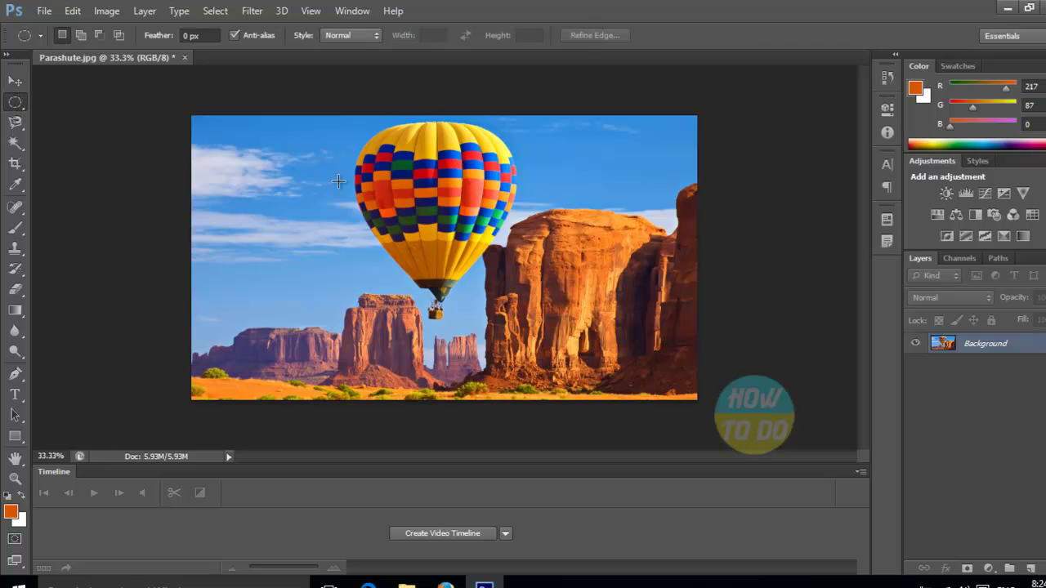
pyautogui.moveTo(331, 121); pyautogui.dragTo(544, 327)
pyautogui.rightClick(450, 195)
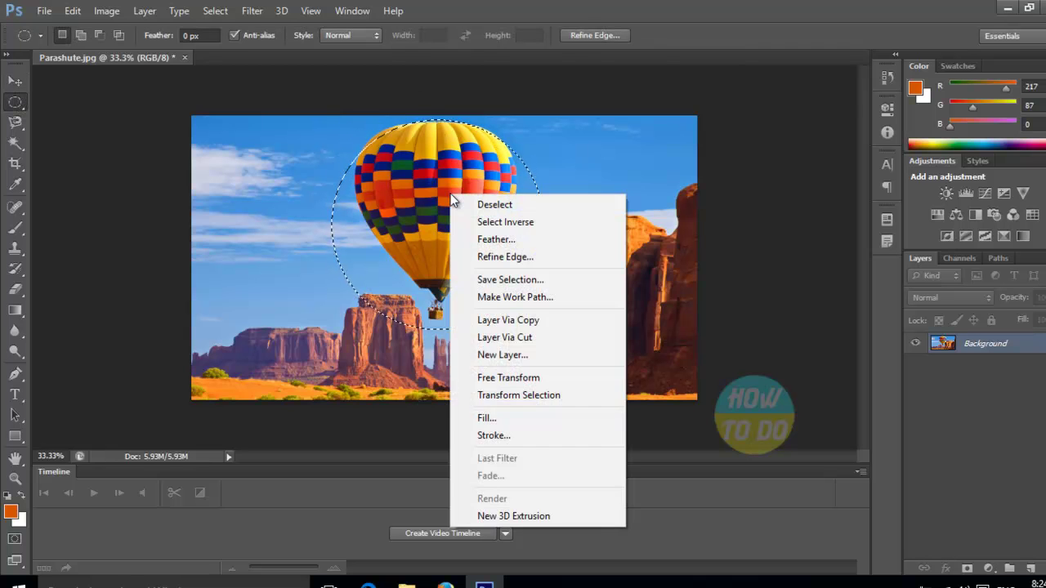
pyautogui.click(483, 222)
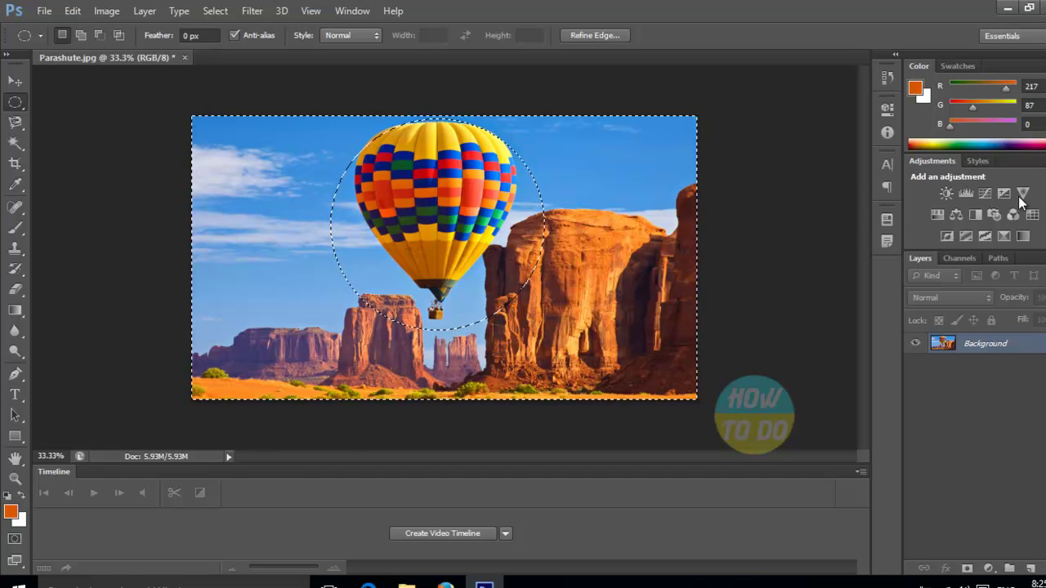
# - Add a Brightness/Contrast adjustment to the area outside the ellipse with brightness -74 and contrast 42
pyautogui.click(945, 194)
pyautogui.moveTo(753, 187); pyautogui.dragTo(704, 187)
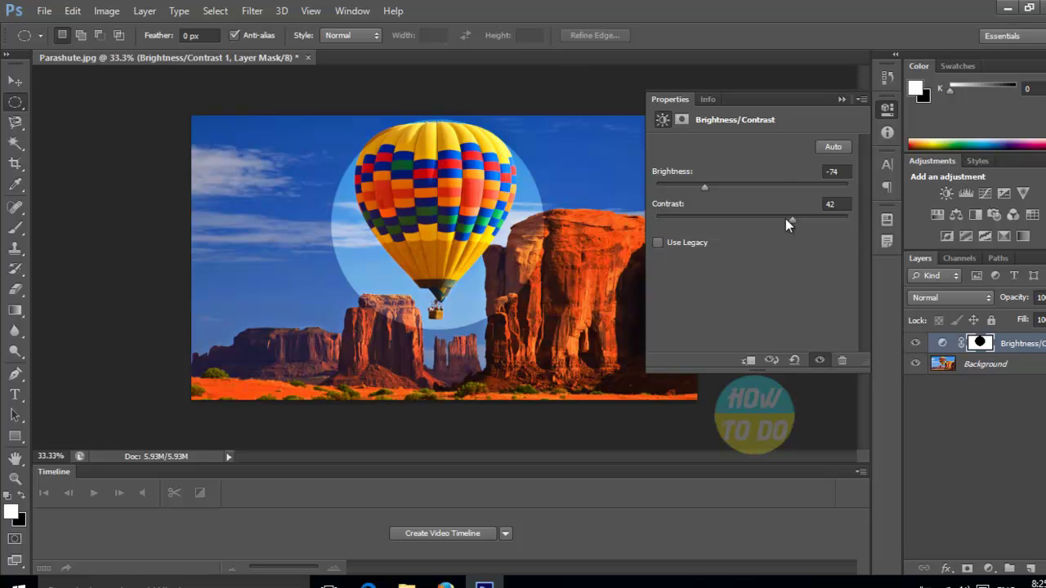
pyautogui.click(840, 100)
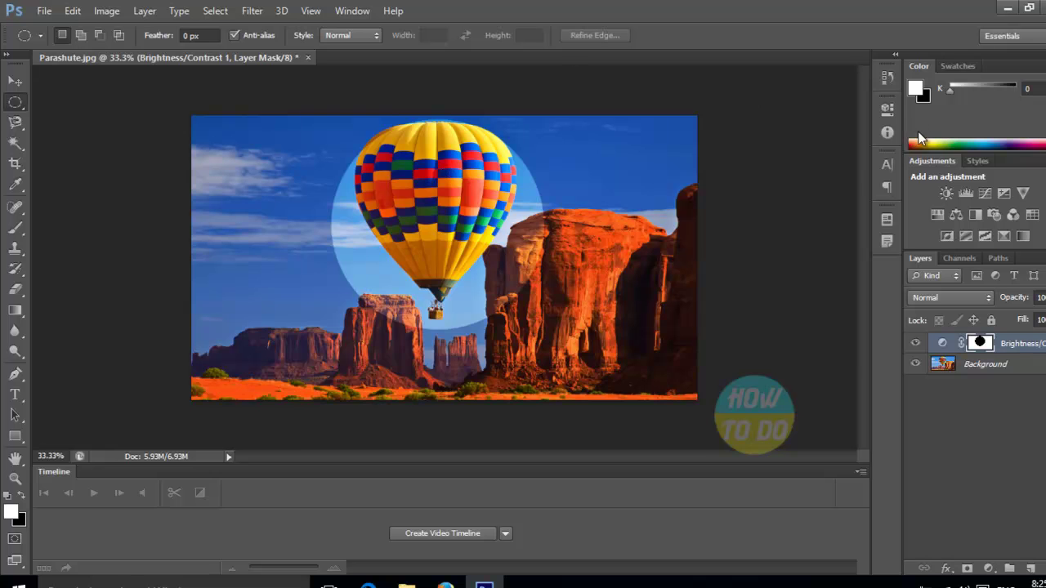
# - Step the document history all the way back to the Open state of Parashute.jpg
pyautogui.click(886, 78)
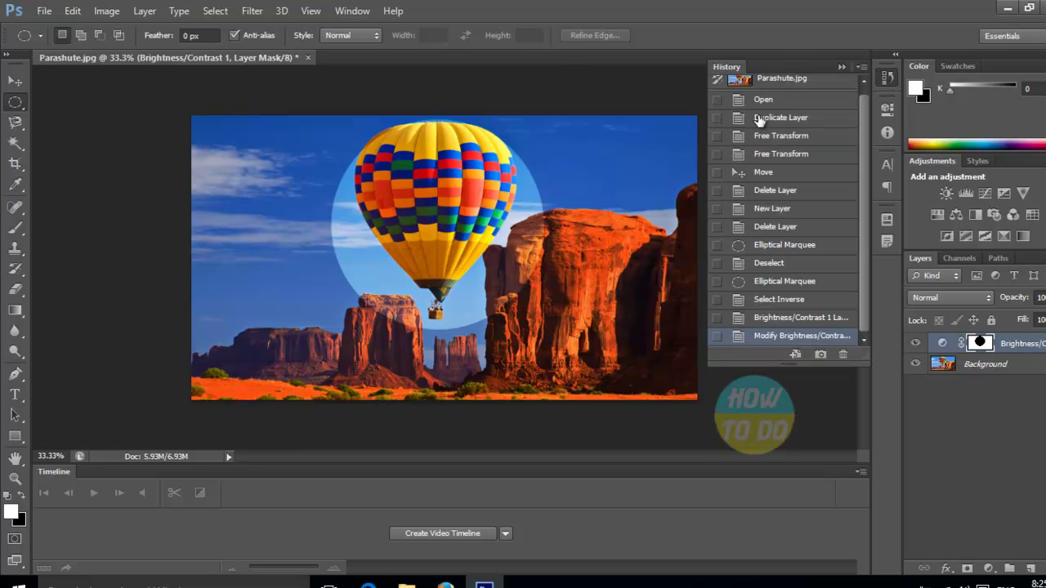
pyautogui.click(776, 317)
pyautogui.click(780, 281)
pyautogui.click(771, 245)
pyautogui.click(772, 227)
pyautogui.click(770, 208)
pyautogui.click(769, 189)
pyautogui.click(765, 172)
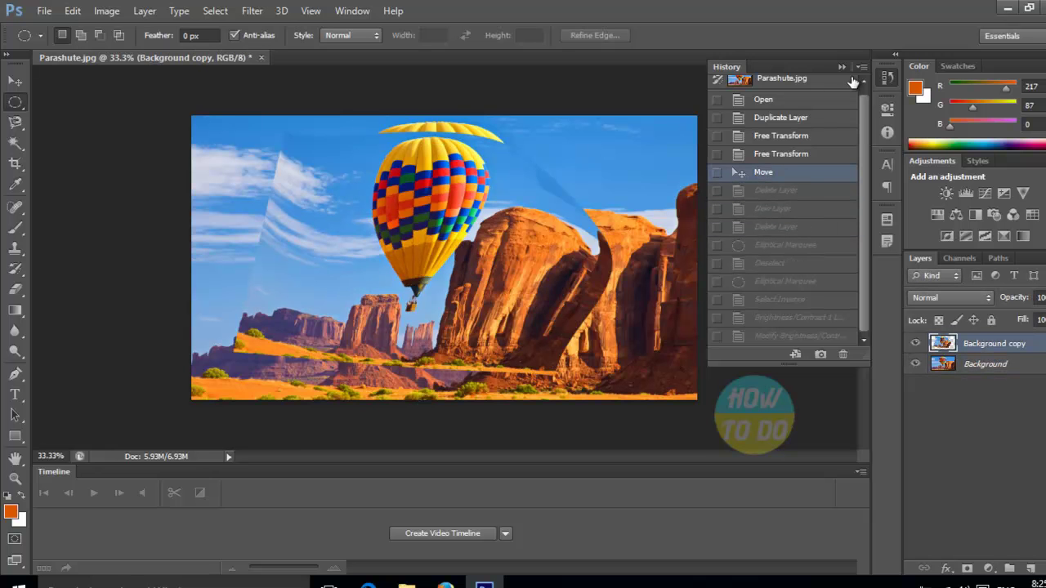
pyautogui.click(765, 155)
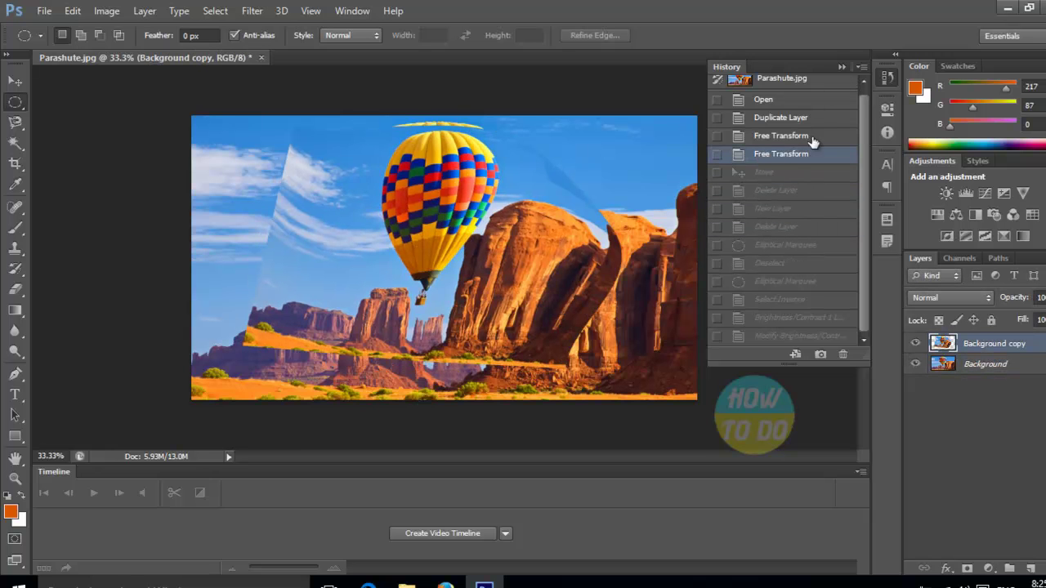
pyautogui.click(782, 135)
pyautogui.click(776, 117)
pyautogui.click(766, 99)
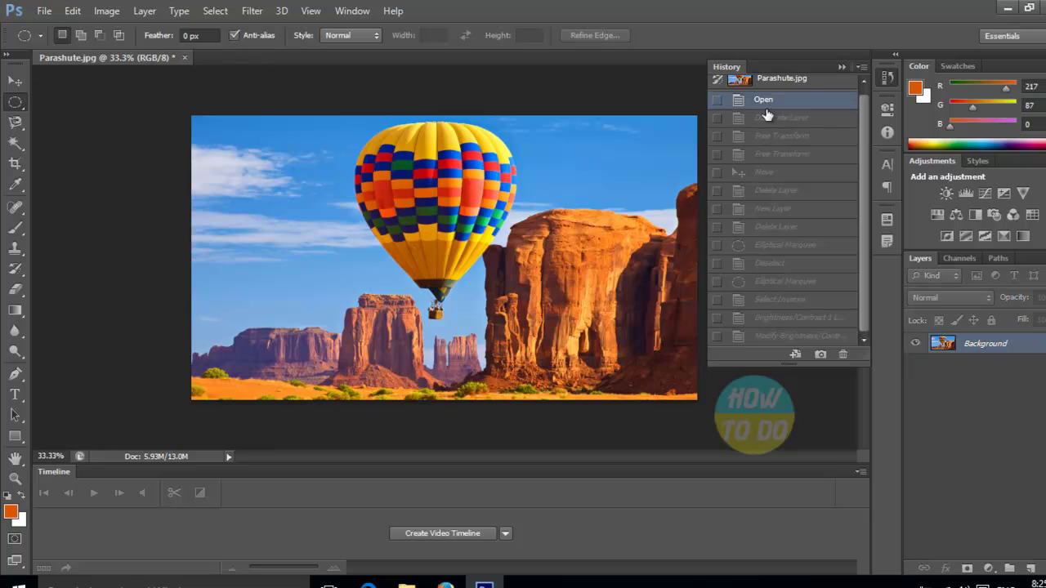
pyautogui.click(841, 67)
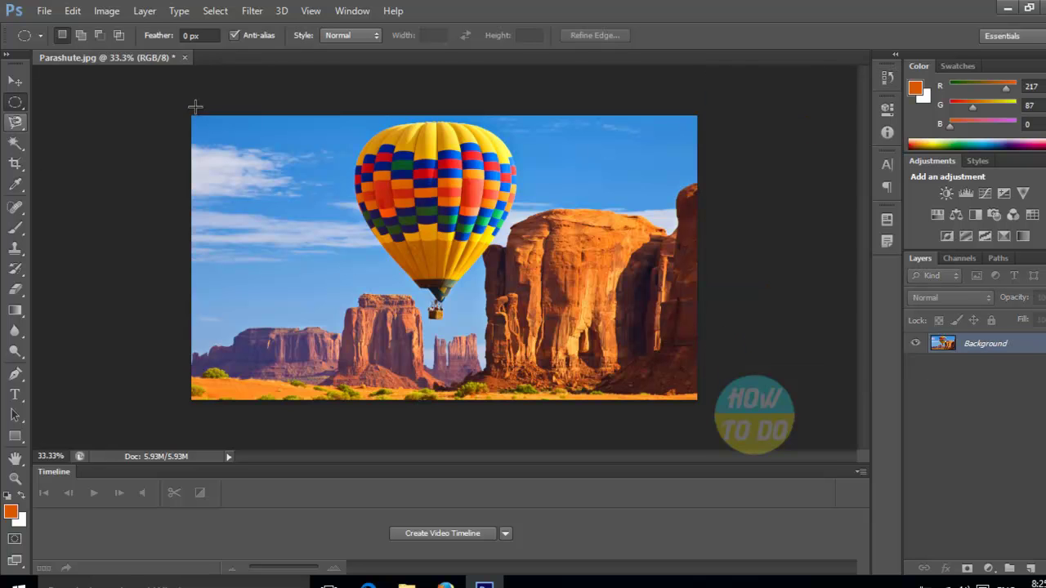
# - Duplicate the Background layer as Background copy within Parashute.jpg
pyautogui.rightClick(1000, 358)
pyautogui.click(986, 385)
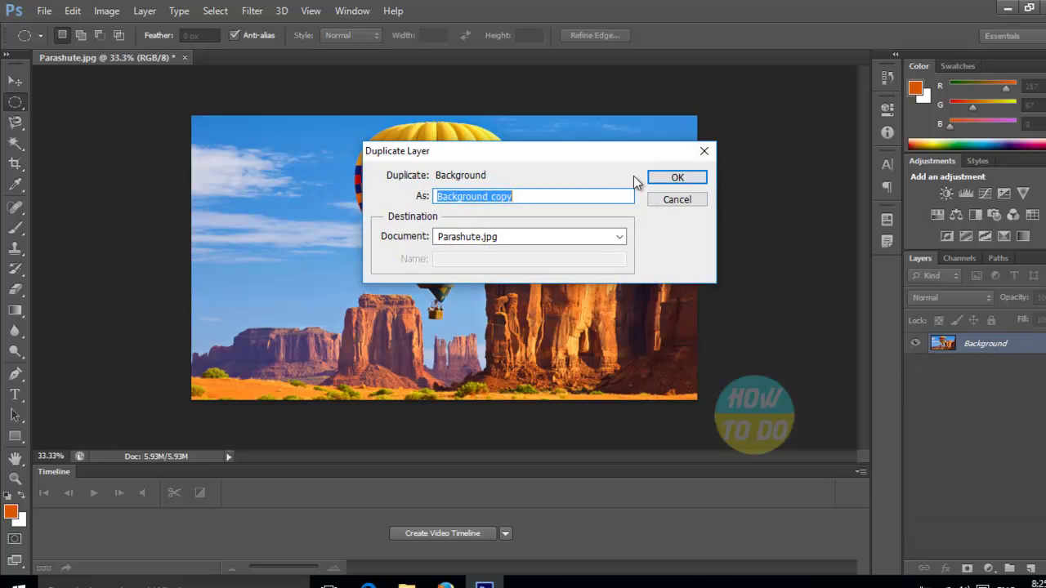
pyautogui.click(677, 178)
# - Try the Single Row Marquee tool with a 25 px feather at several places across the balloon image
pyautogui.rightClick(19, 101)
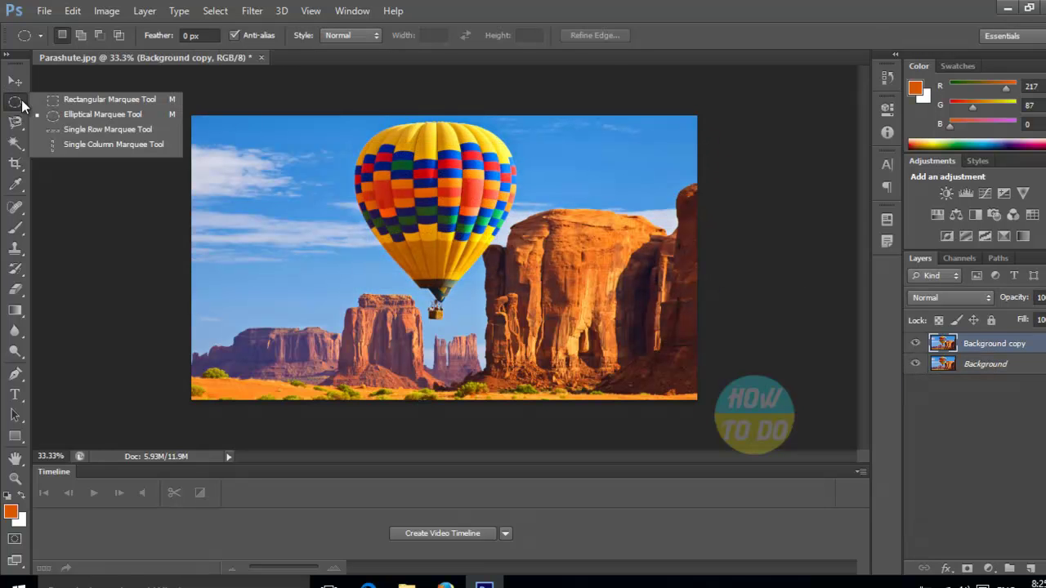
pyautogui.click(100, 131)
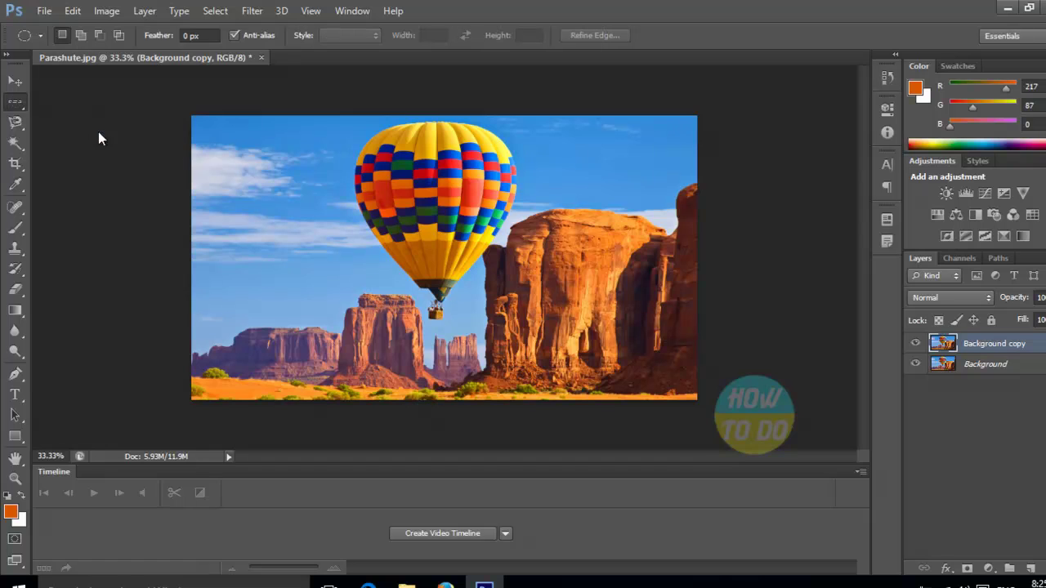
pyautogui.rightClick(16, 103)
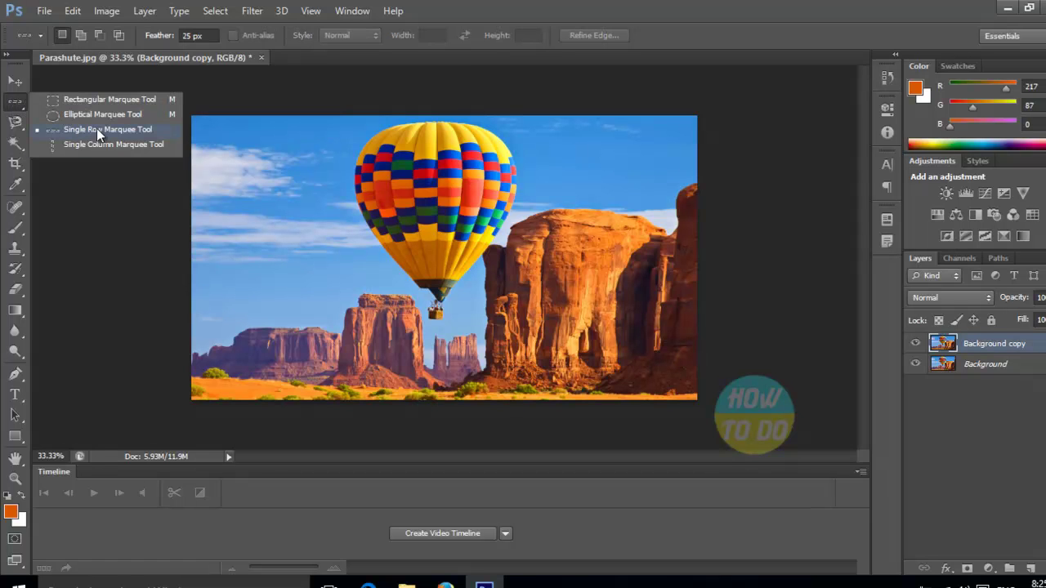
pyautogui.moveTo(325, 129); pyautogui.dragTo(321, 254)
pyautogui.click(555, 234)
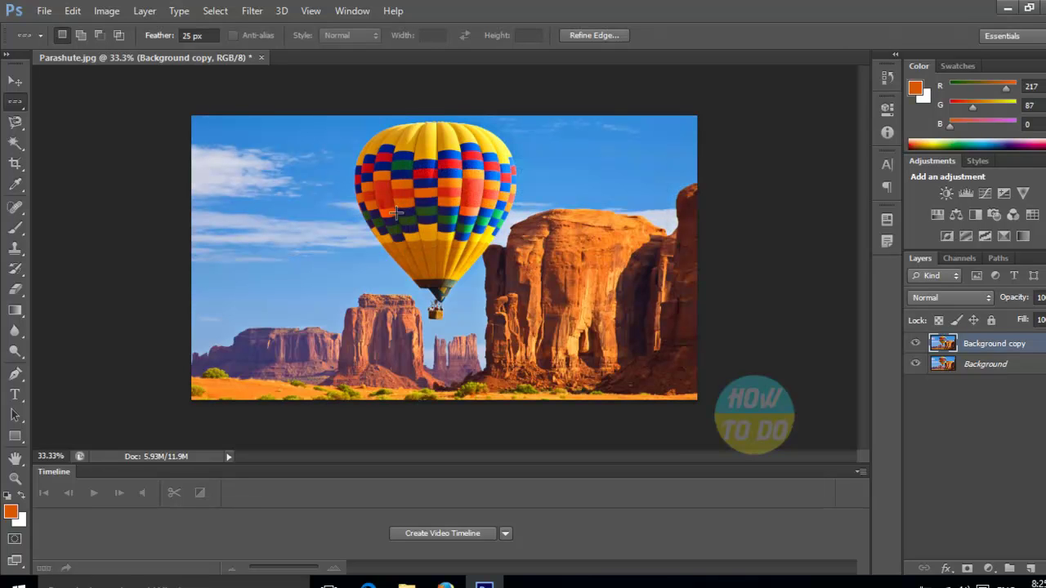
pyautogui.moveTo(457, 117); pyautogui.dragTo(461, 210)
pyautogui.click(541, 234)
# - Trace a freehand Lasso selection around the balloon and its basket and nudge the selection slightly
pyautogui.click(16, 122)
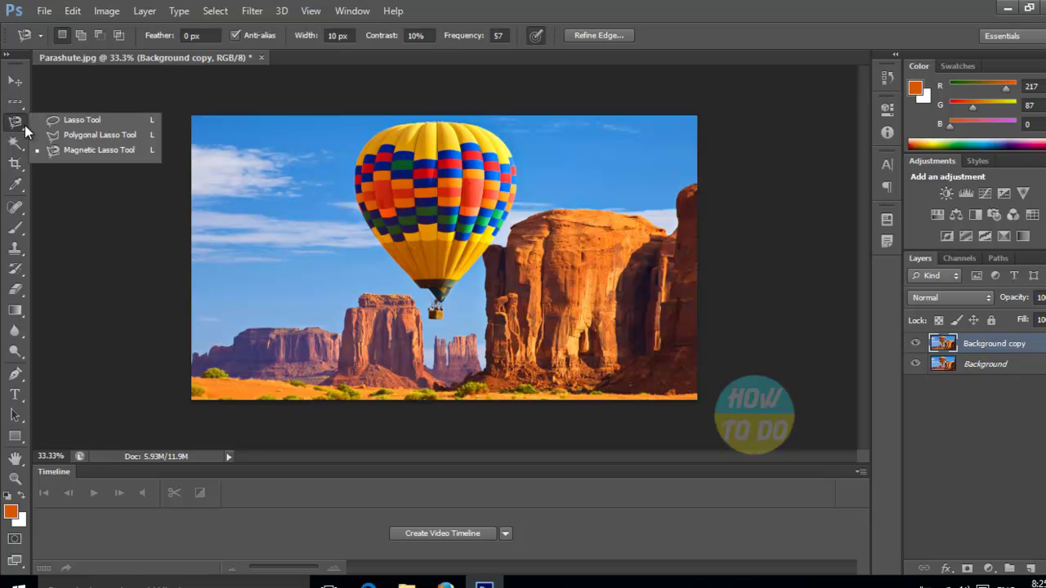
pyautogui.click(76, 120)
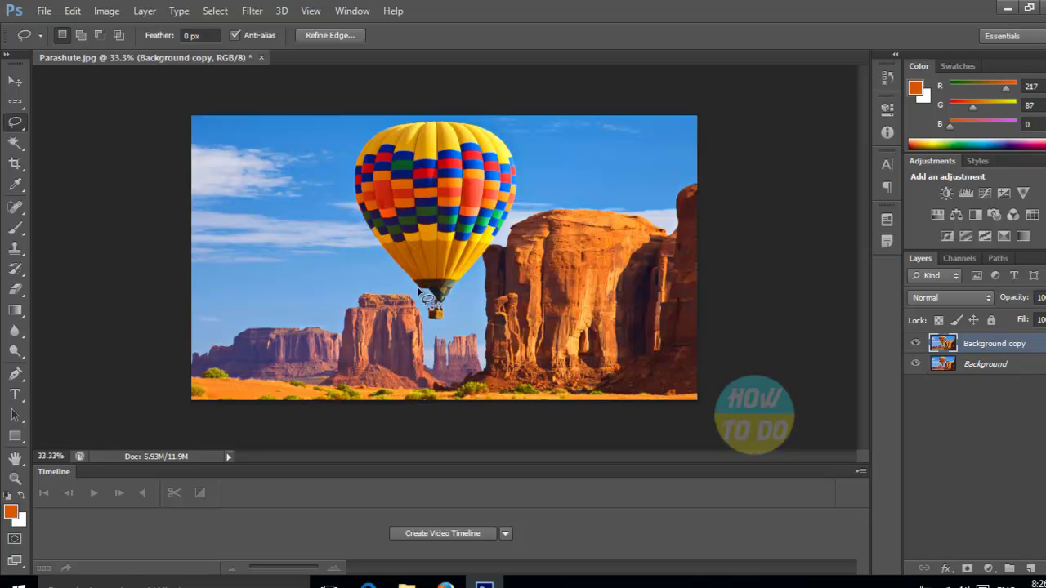
pyautogui.rightClick(20, 121)
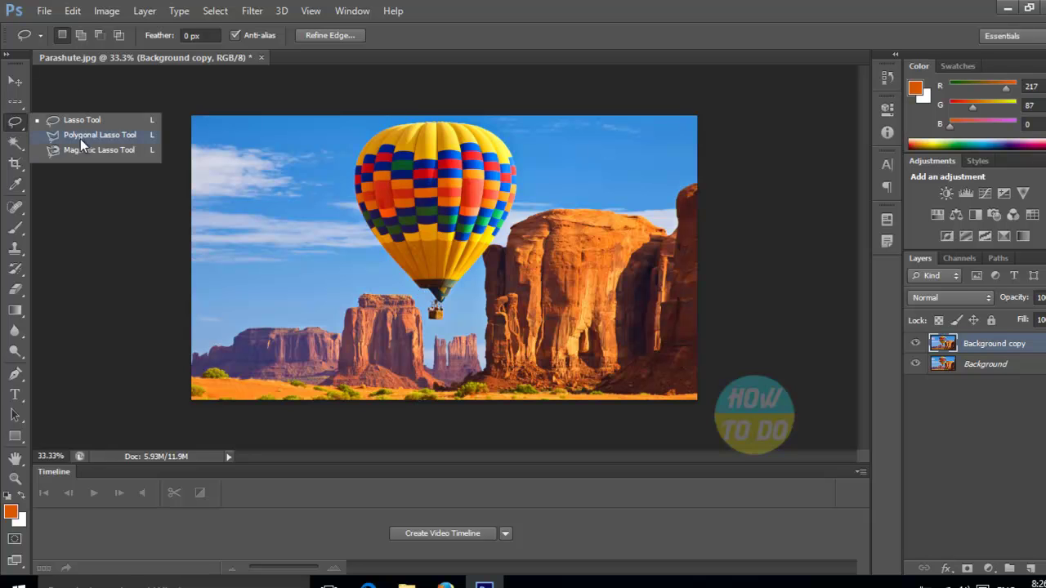
pyautogui.click(94, 122)
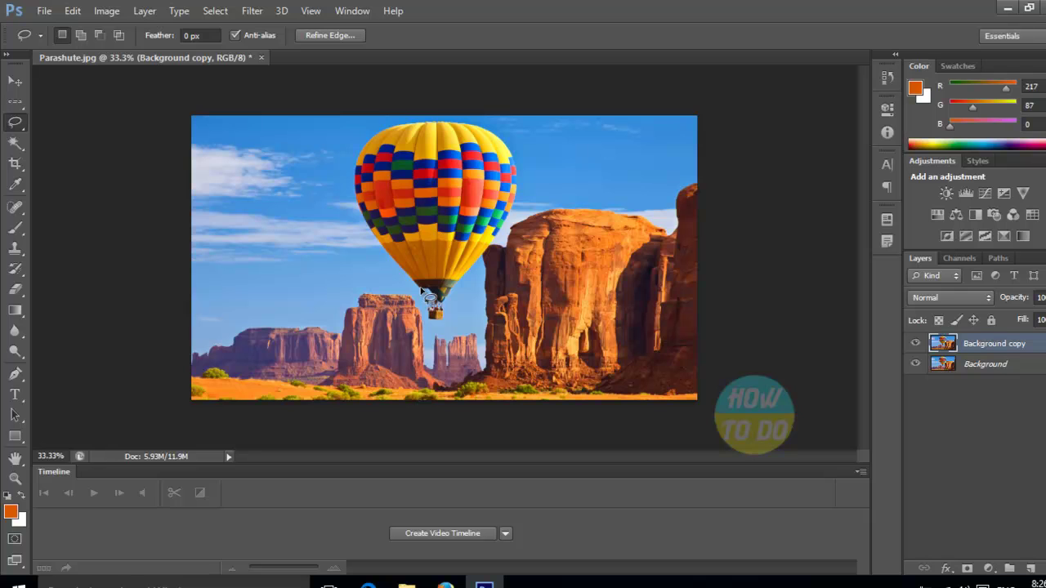
pyautogui.moveTo(407, 286); pyautogui.dragTo(399, 266)
pyautogui.moveTo(369, 222)
pyautogui.mouseDown()
pyautogui.moveTo(358, 162)
pyautogui.moveTo(386, 132)
pyautogui.moveTo(487, 128)
pyautogui.moveTo(510, 158)
pyautogui.moveTo(517, 187)
pyautogui.moveTo(462, 305)
pyautogui.moveTo(427, 332)
pyautogui.moveTo(420, 288)
pyautogui.mouseUp()
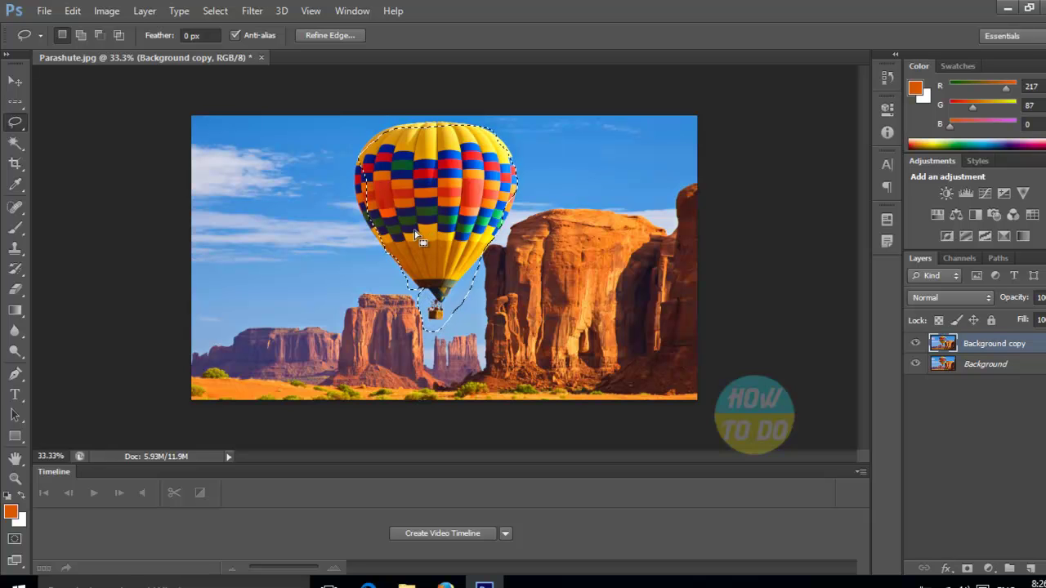
pyautogui.moveTo(416, 175)
pyautogui.mouseDown()
pyautogui.moveTo(404, 173)
pyautogui.moveTo(422, 169)
pyautogui.mouseUp()
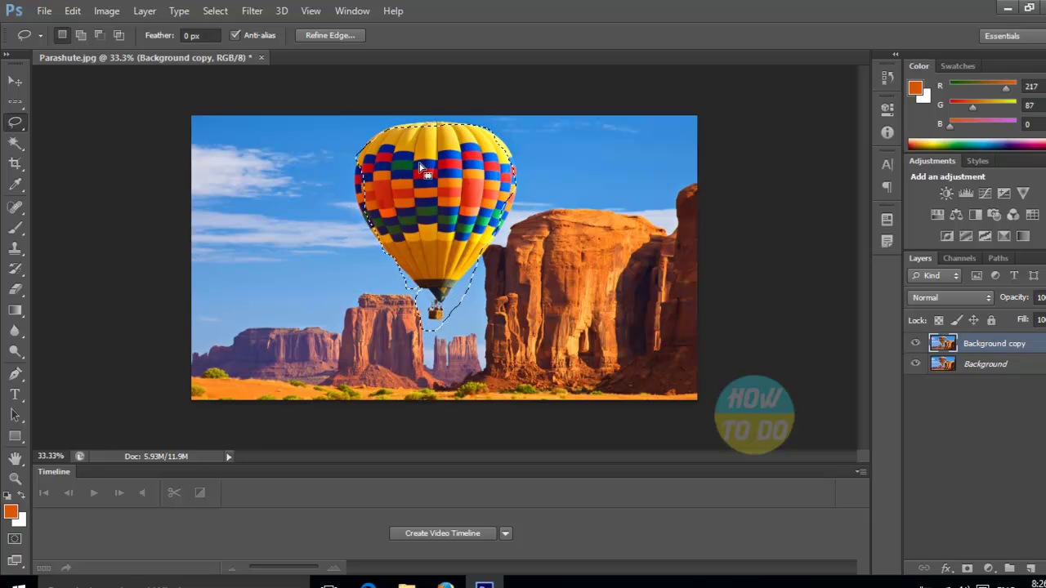
# - Add a Brightness/Contrast adjustment to the lassoed balloon with brightness -90 and contrast 78
pyautogui.click(944, 192)
pyautogui.moveTo(755, 186); pyautogui.dragTo(694, 190)
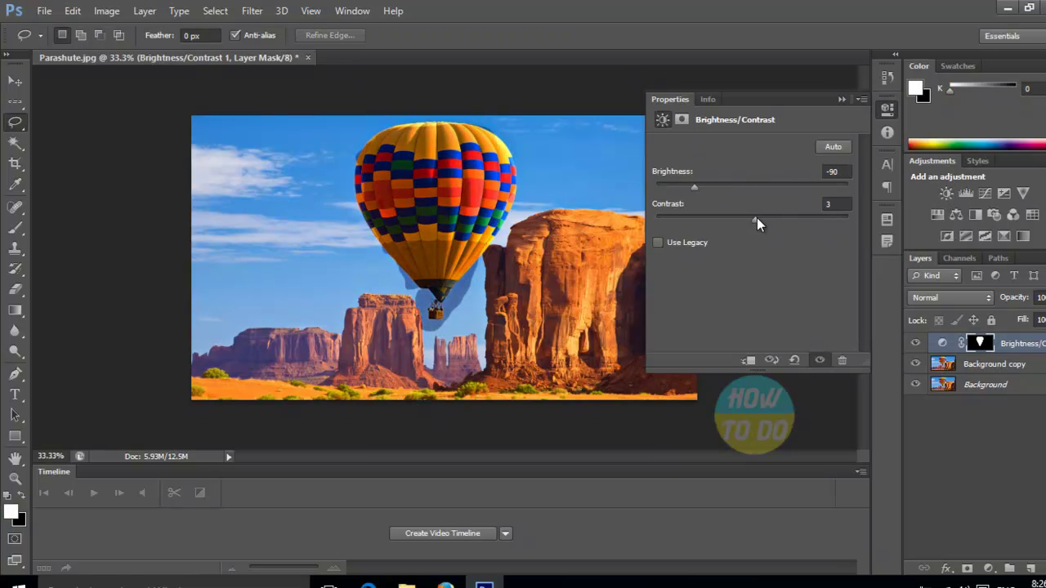
pyautogui.moveTo(753, 217); pyautogui.dragTo(826, 227)
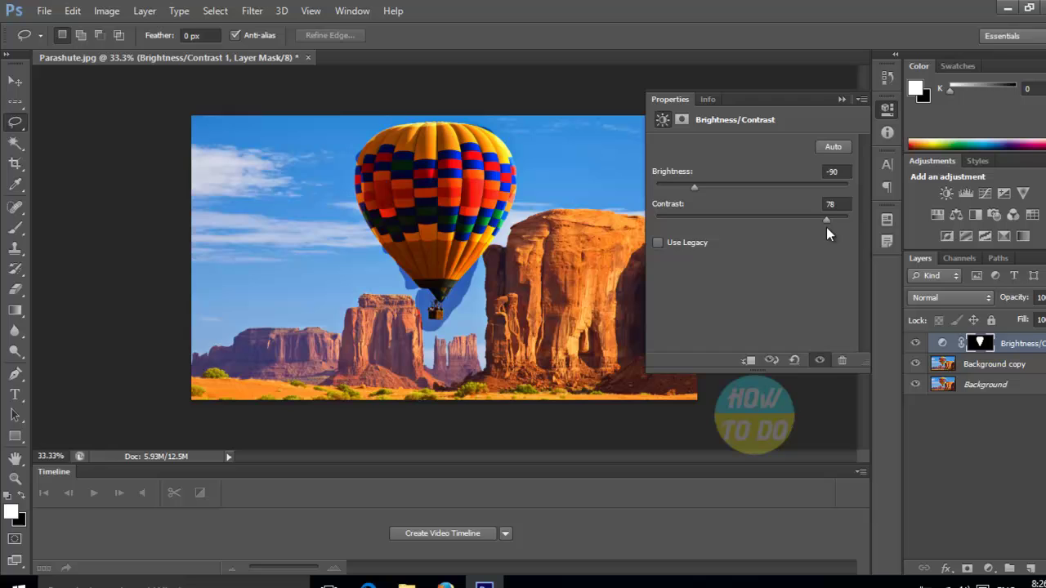
pyautogui.click(844, 100)
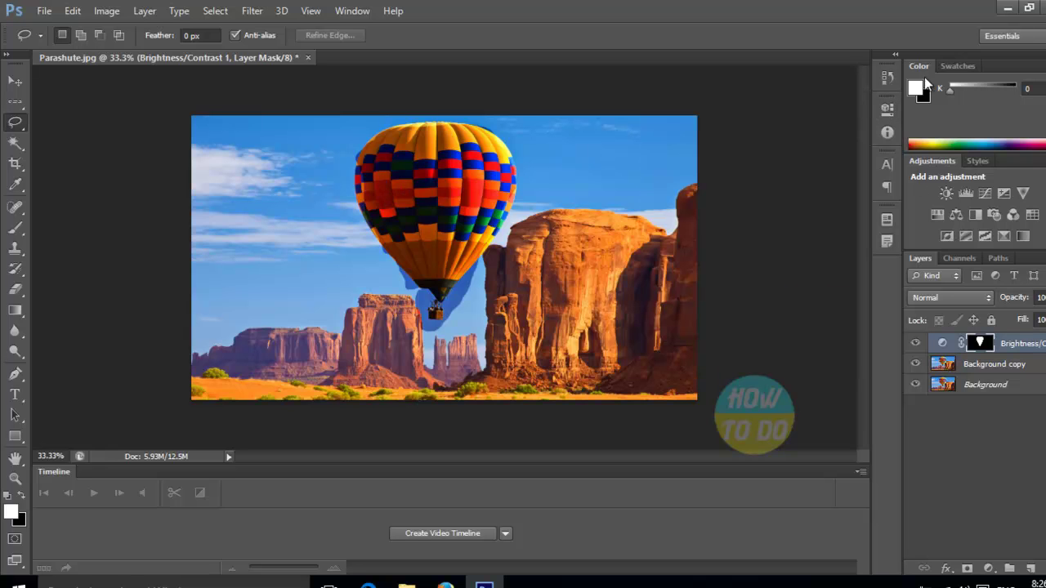
# - Step the document history back to the second Single Row Marquee state, before the Lasso selection
pyautogui.click(886, 77)
pyautogui.moveTo(767, 222); pyautogui.dragTo(791, 159)
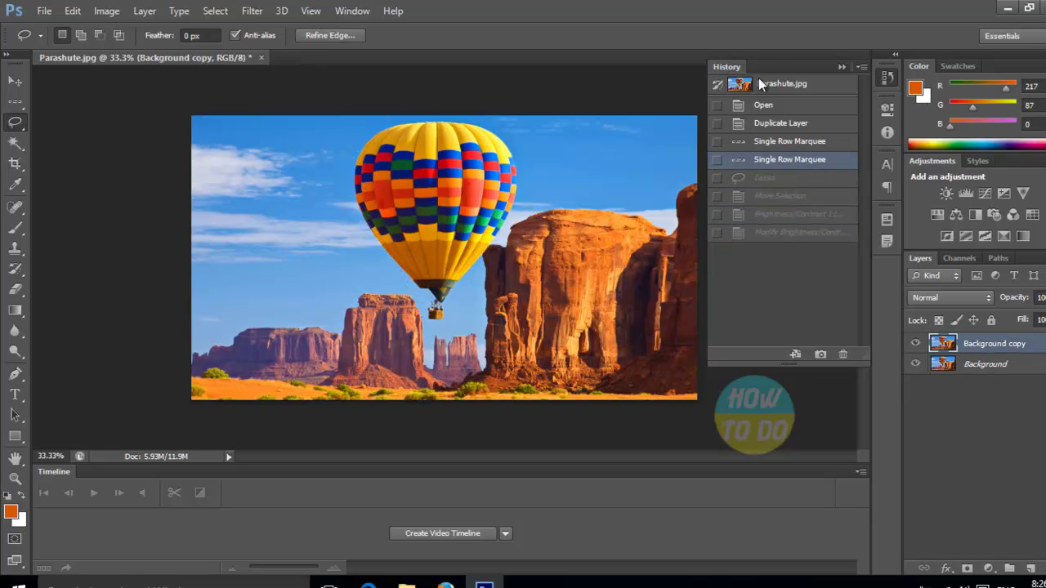
pyautogui.click(842, 66)
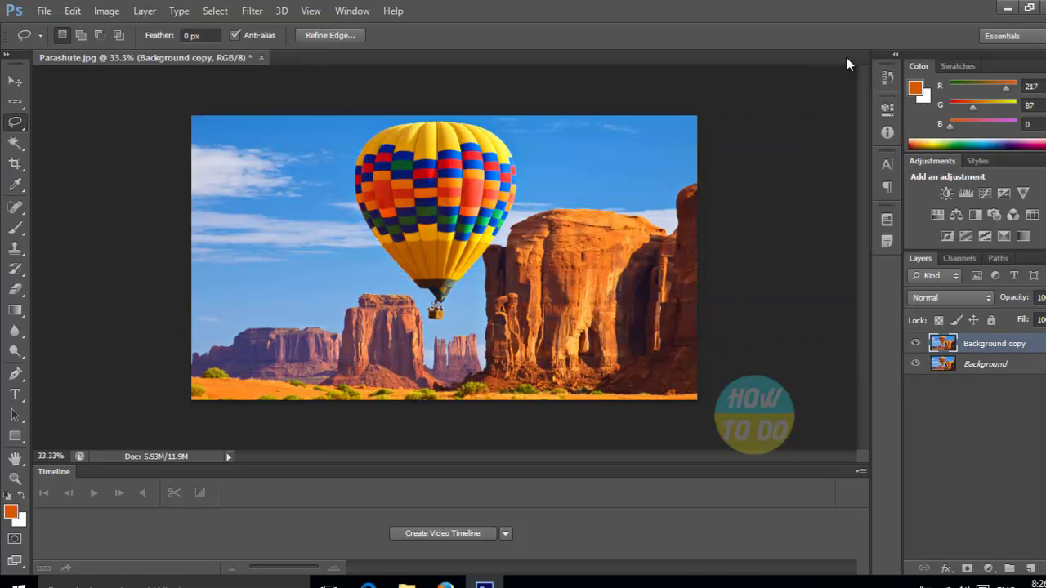
# - Draw a four-sided Polygonal Lasso selection spanning the sky, the lower part of the balloon and the central butte
pyautogui.click(18, 124)
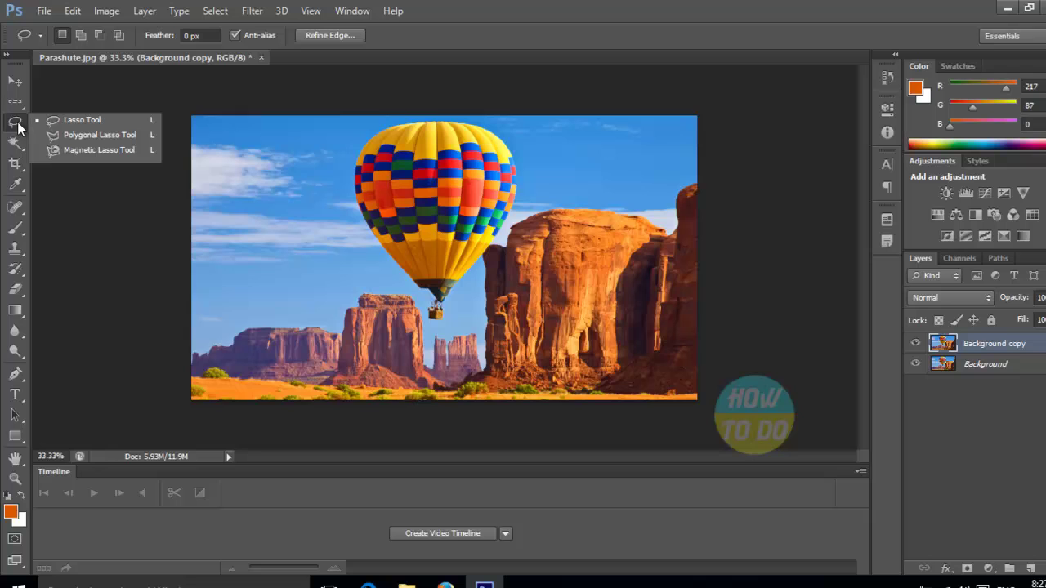
pyautogui.click(85, 137)
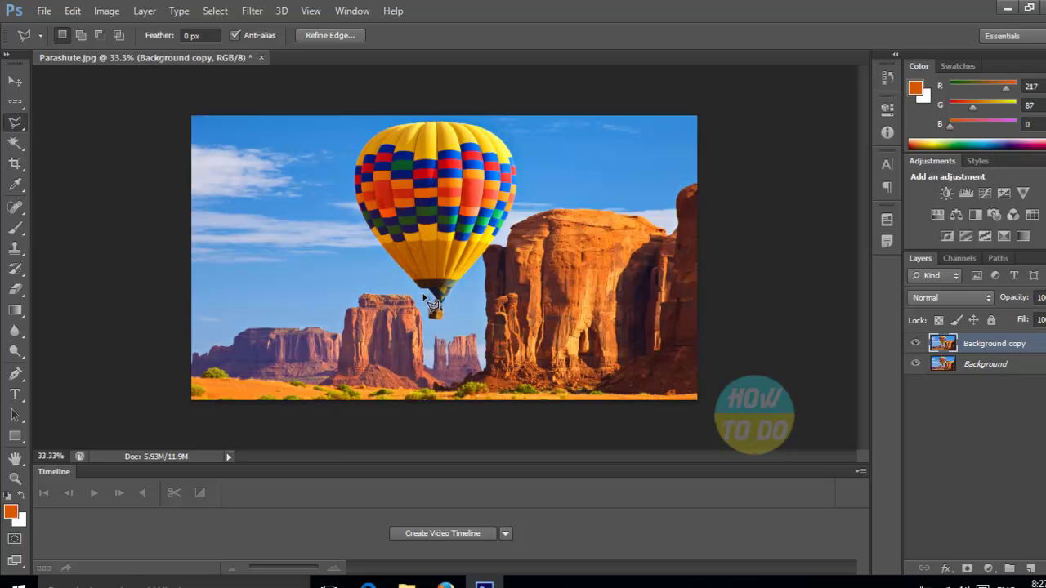
pyautogui.click(222, 325)
pyautogui.click(327, 180)
pyautogui.click(511, 262)
pyautogui.click(400, 368)
pyautogui.click(223, 327)
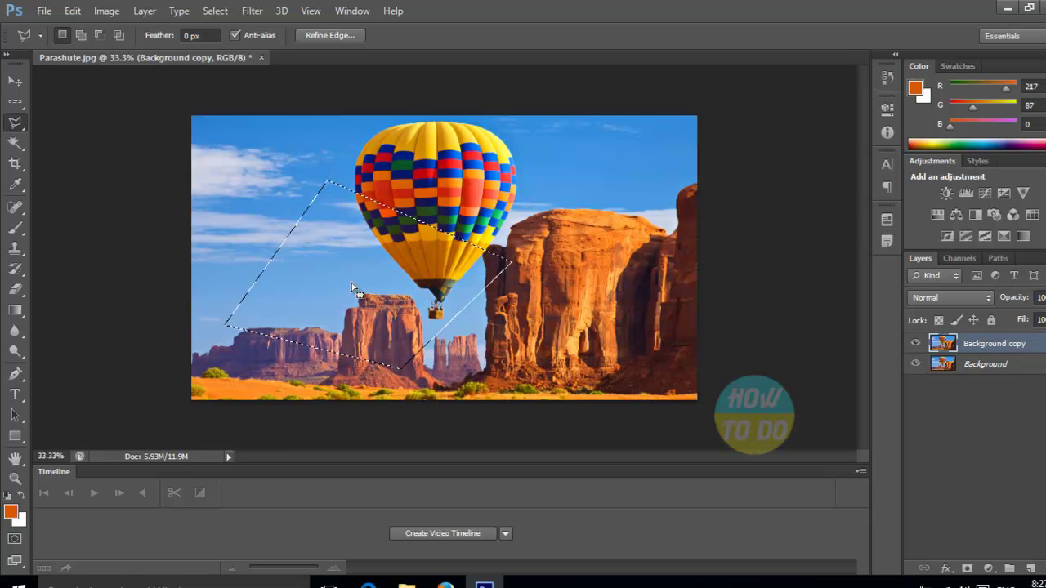
# - Brighten the four-sided area with a Brightness/Contrast adjustment of brightness 110 and contrast -36, and move its masked area up over the balloon
pyautogui.click(945, 193)
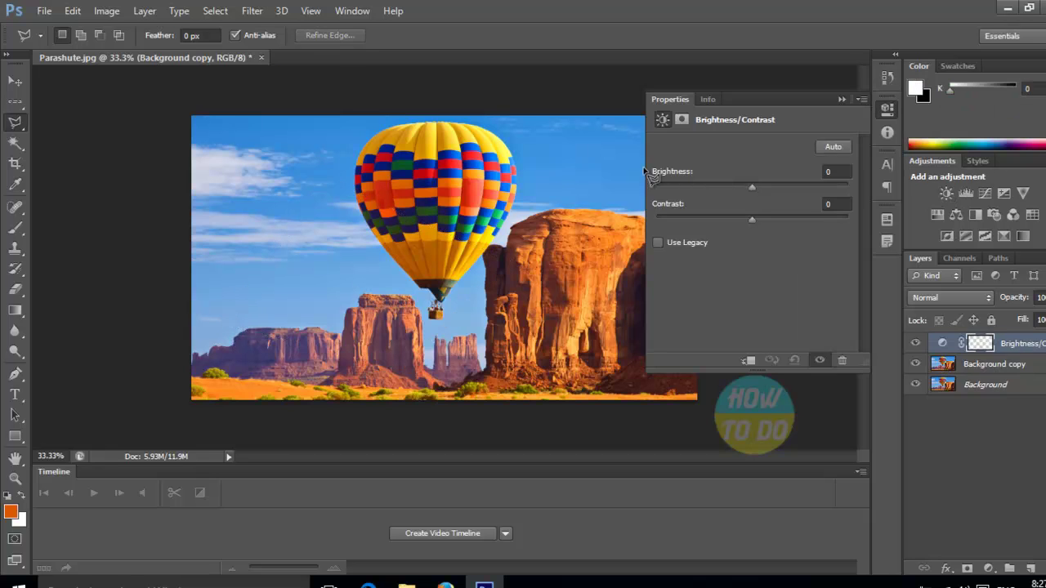
pyautogui.moveTo(748, 184); pyautogui.dragTo(821, 185)
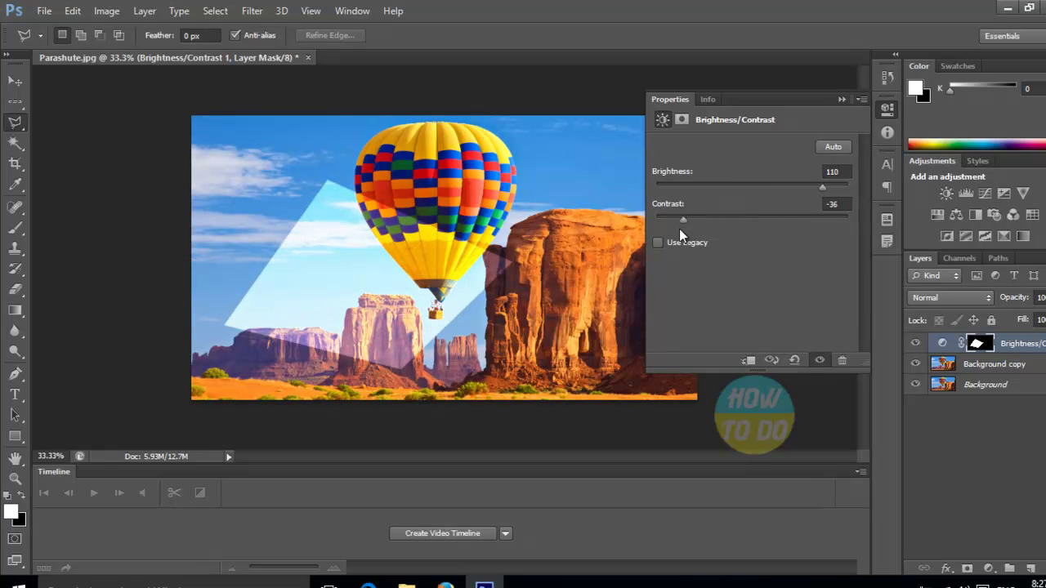
pyautogui.click(842, 100)
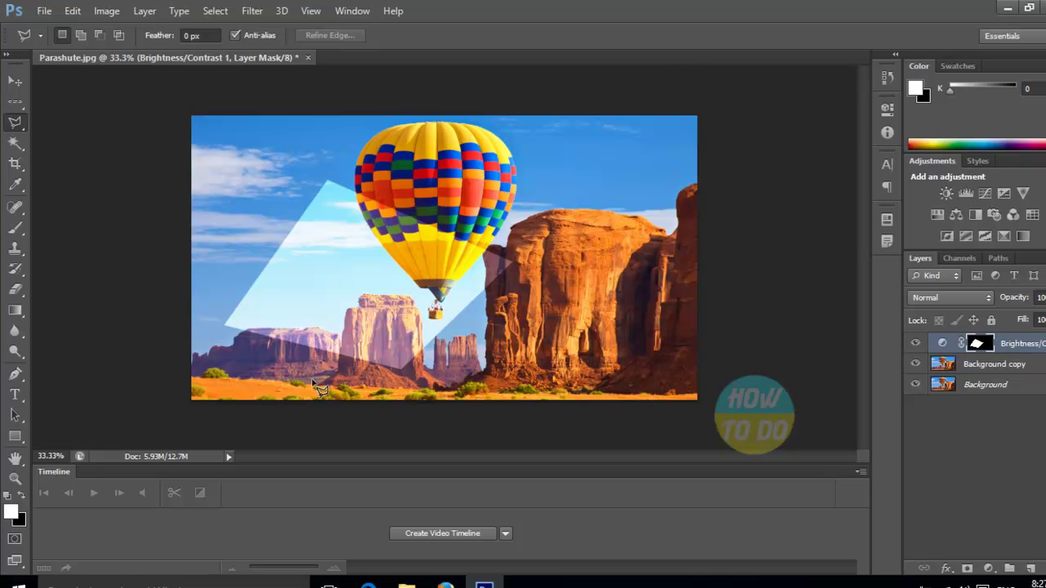
pyautogui.click(16, 81)
pyautogui.moveTo(347, 286); pyautogui.dragTo(449, 230)
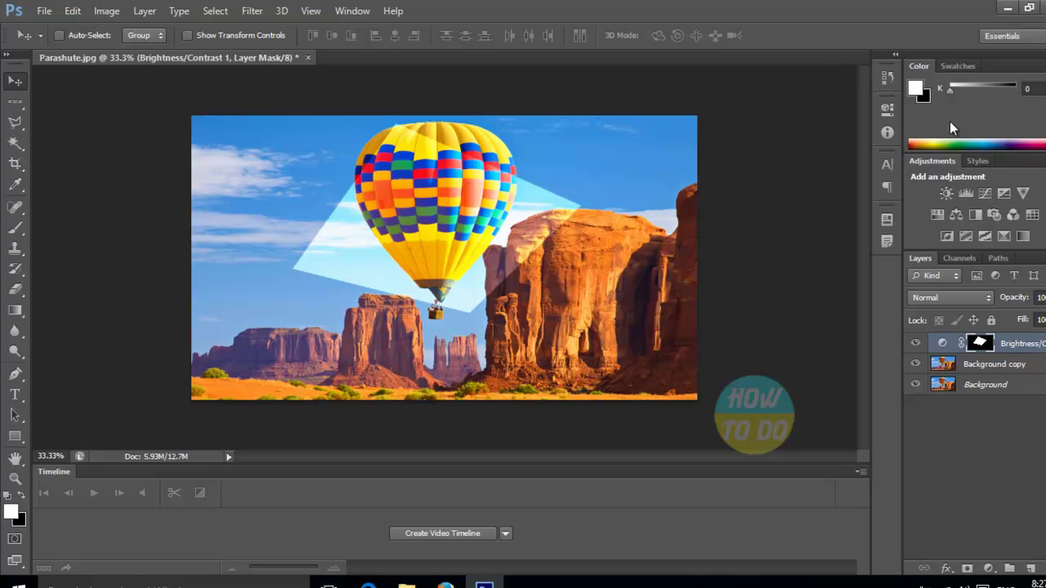
# - Revert the move, the brightness adjustment and the Polygonal Lasso by stepping back to the last Single Row Marquee history state
pyautogui.click(887, 75)
pyautogui.click(767, 214)
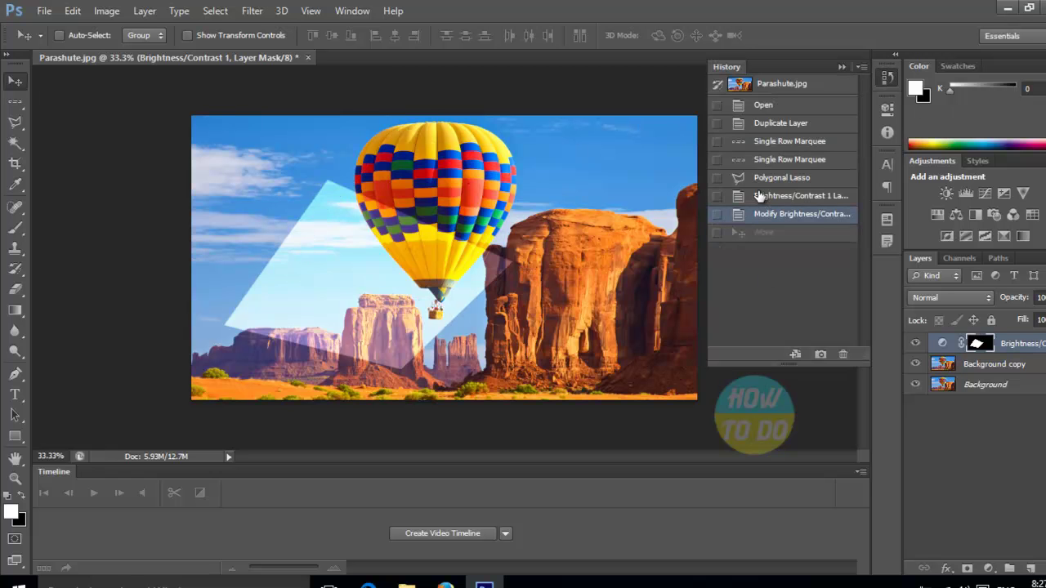
pyautogui.click(768, 196)
pyautogui.click(768, 177)
pyautogui.click(768, 159)
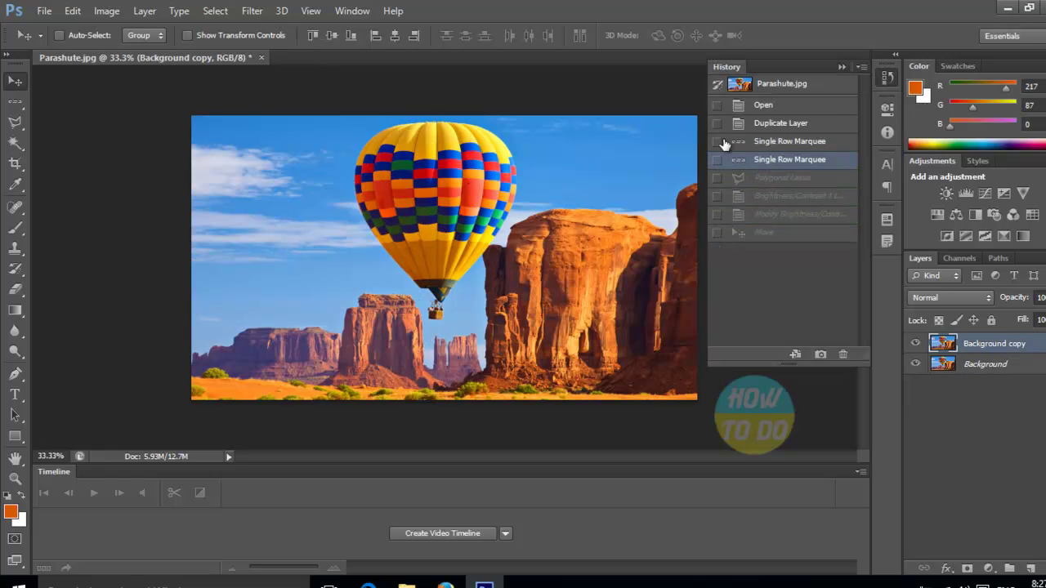
pyautogui.click(842, 69)
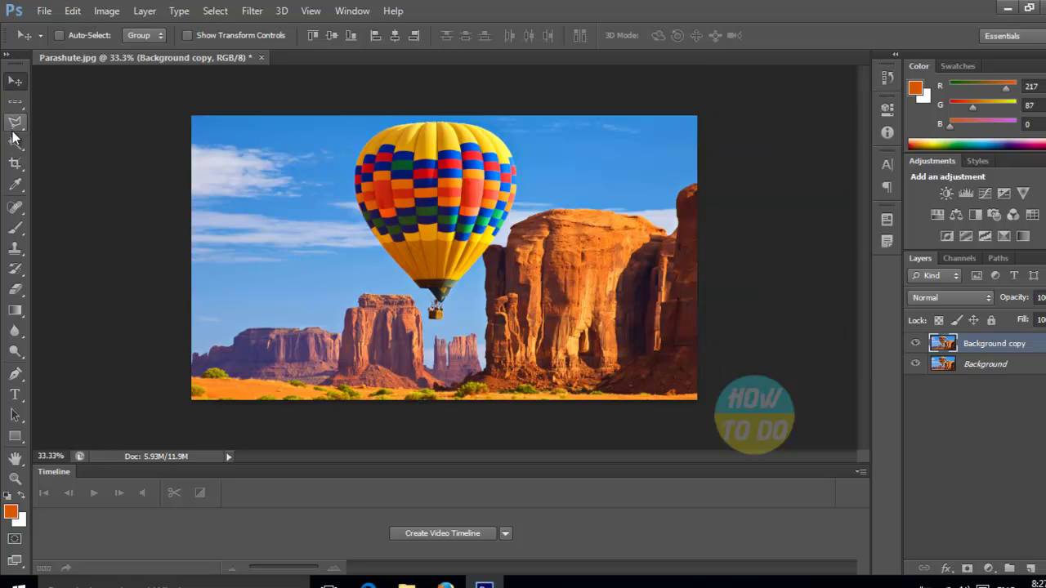
# - Move the Background copy layer upward so the whole base of the central butte is in view
pyautogui.click(16, 124)
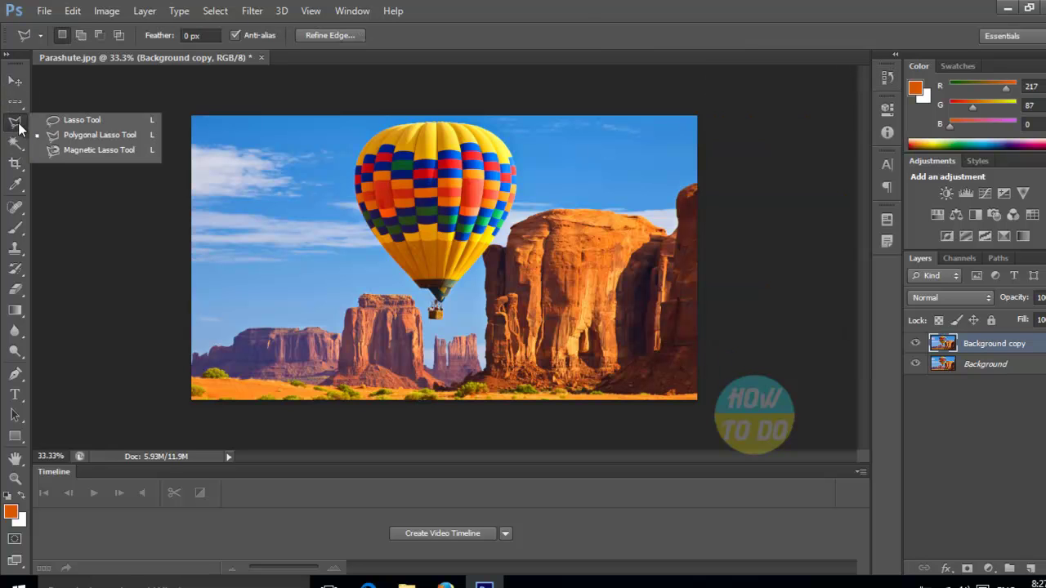
pyautogui.click(84, 151)
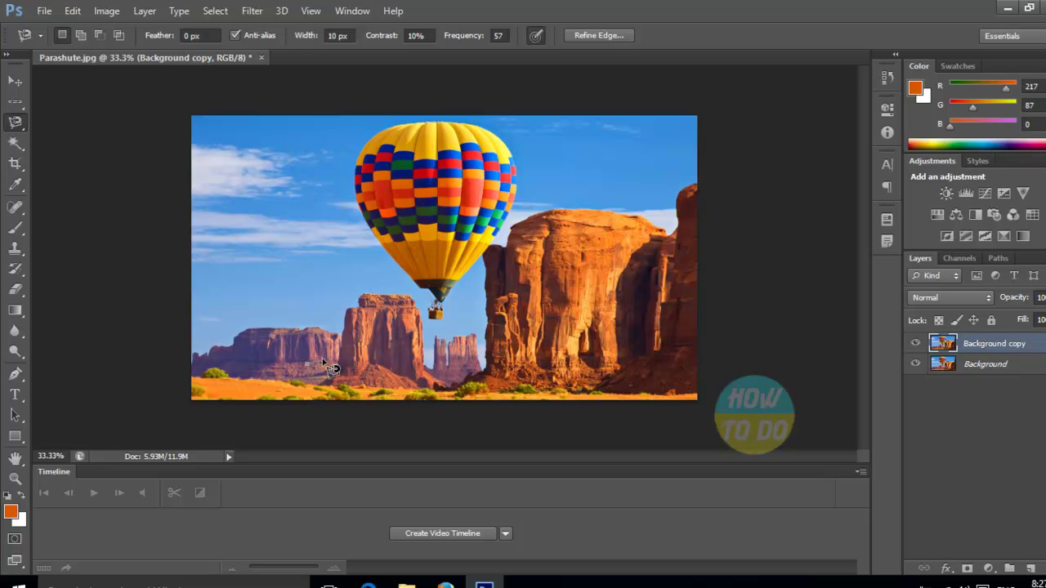
pyautogui.click(18, 84)
pyautogui.click(15, 478)
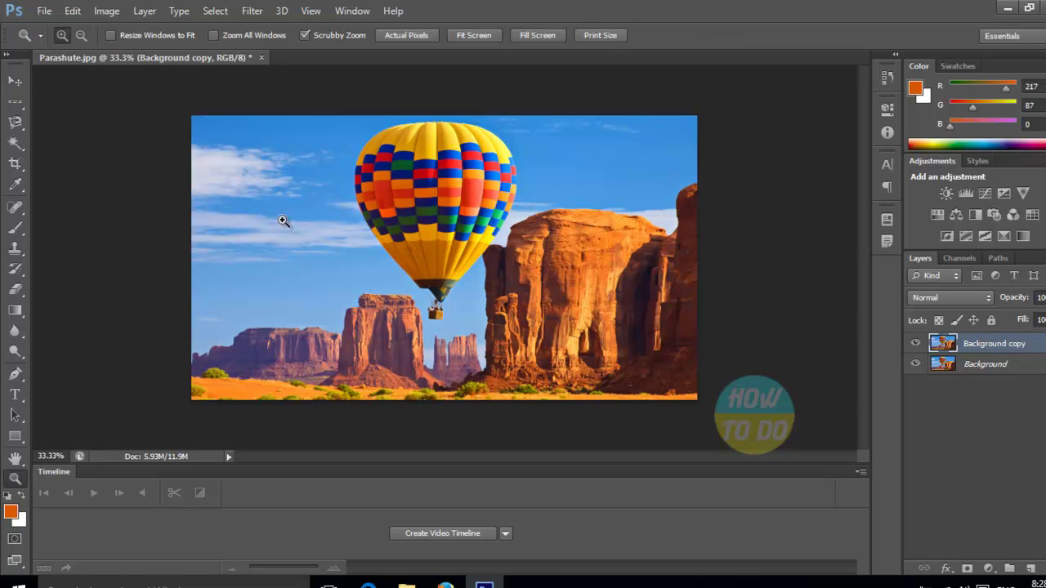
pyautogui.click(332, 231)
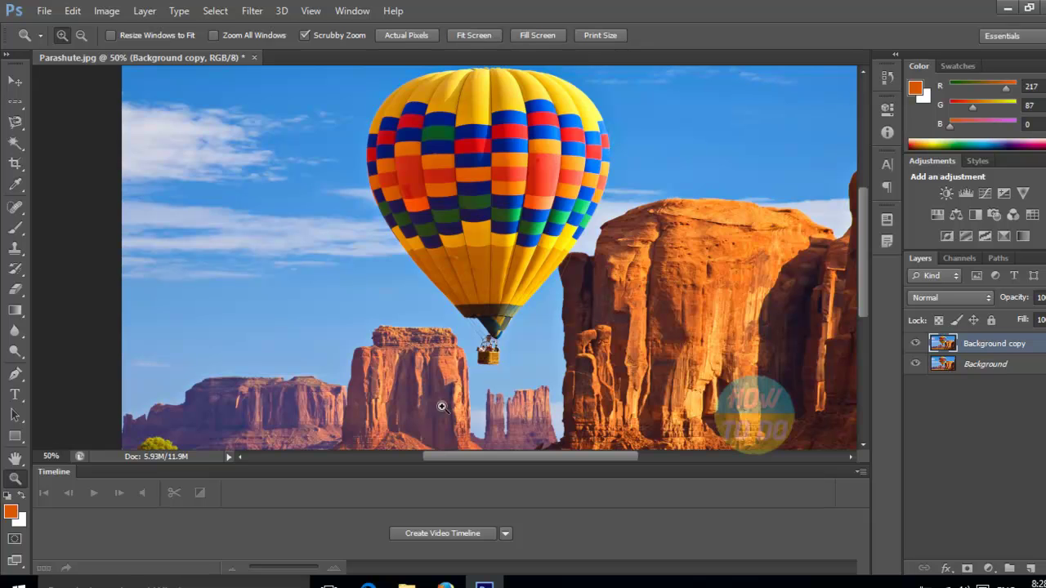
pyautogui.click(374, 406)
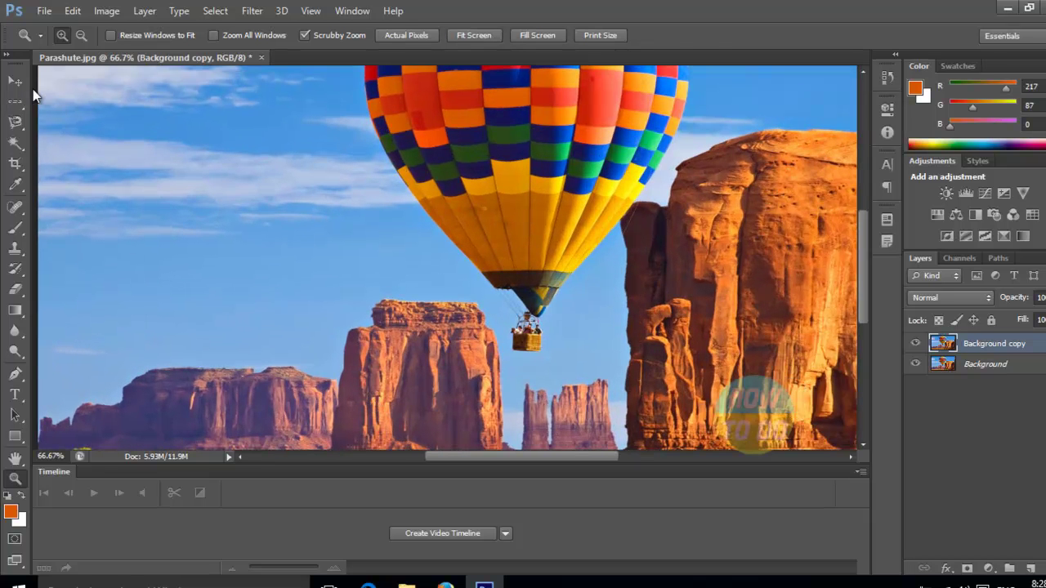
pyautogui.press('v')
pyautogui.moveTo(445, 393); pyautogui.dragTo(435, 278)
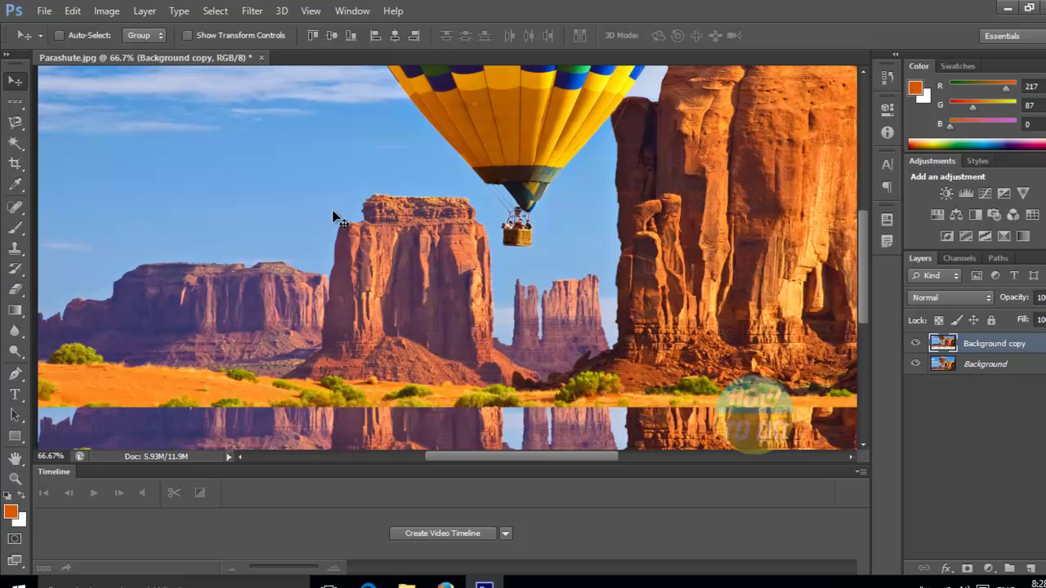
# - Trace the central butte with the Magnetic Lasso along its edges and close the selection at its base
pyautogui.click(20, 125)
pyautogui.click(82, 156)
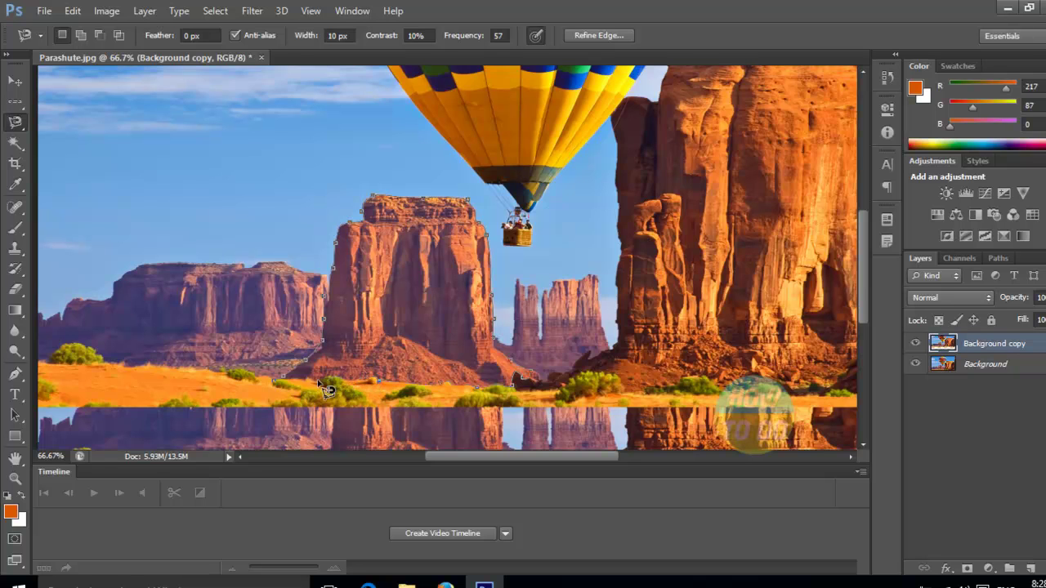
pyautogui.doubleClick(278, 384)
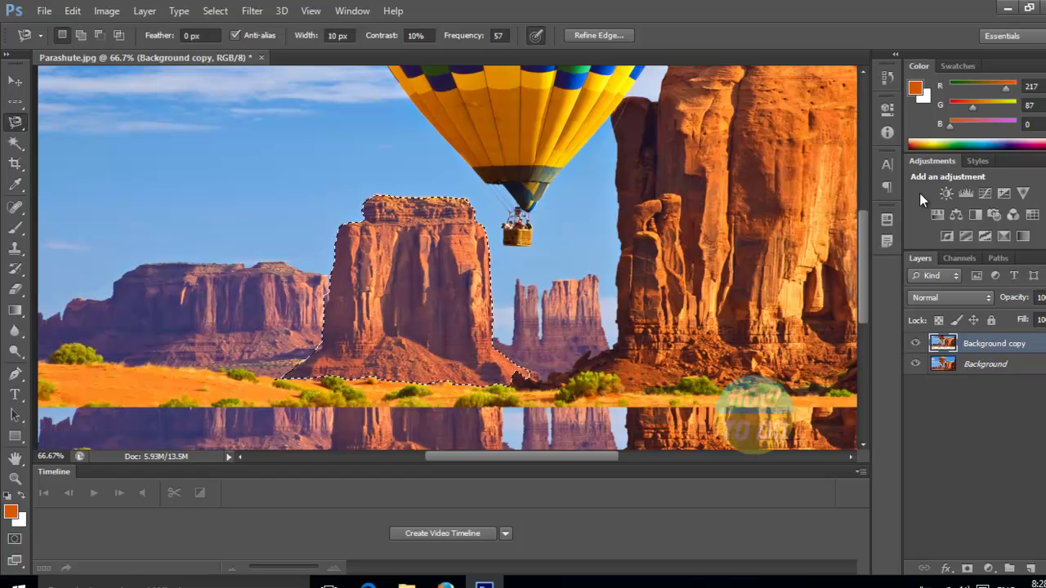
# - Darken the selected central butte with a Brightness/Contrast adjustment of brightness -124 and contrast 38
pyautogui.click(943, 193)
pyautogui.moveTo(749, 184); pyautogui.dragTo(674, 199)
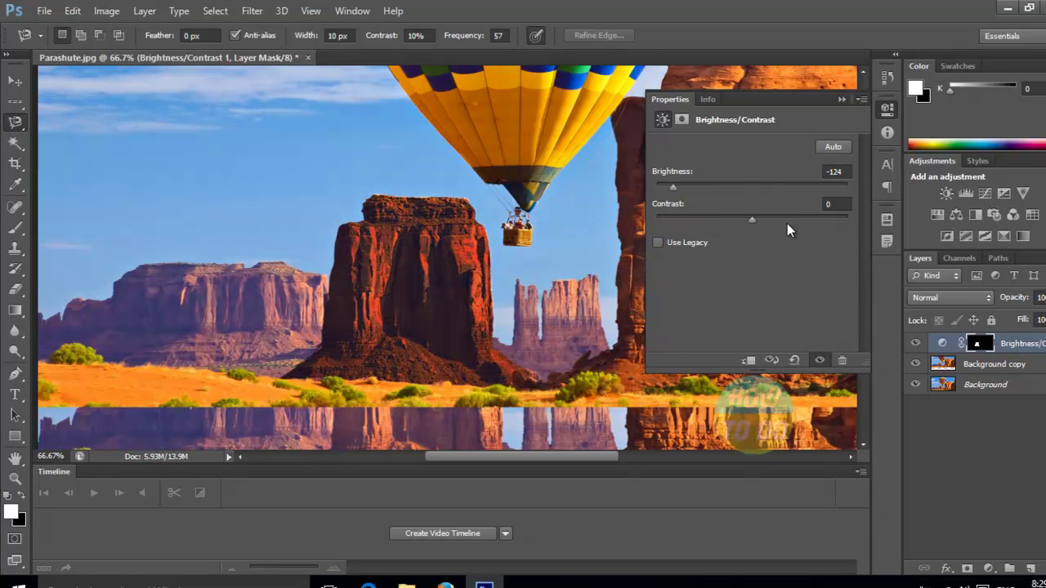
pyautogui.moveTo(747, 221); pyautogui.dragTo(775, 209)
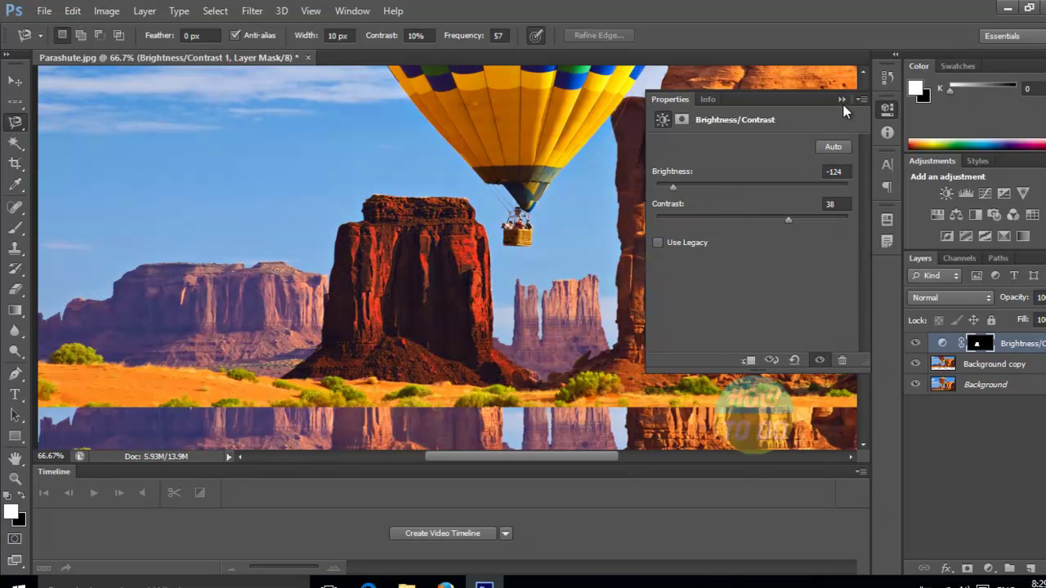
pyautogui.click(886, 108)
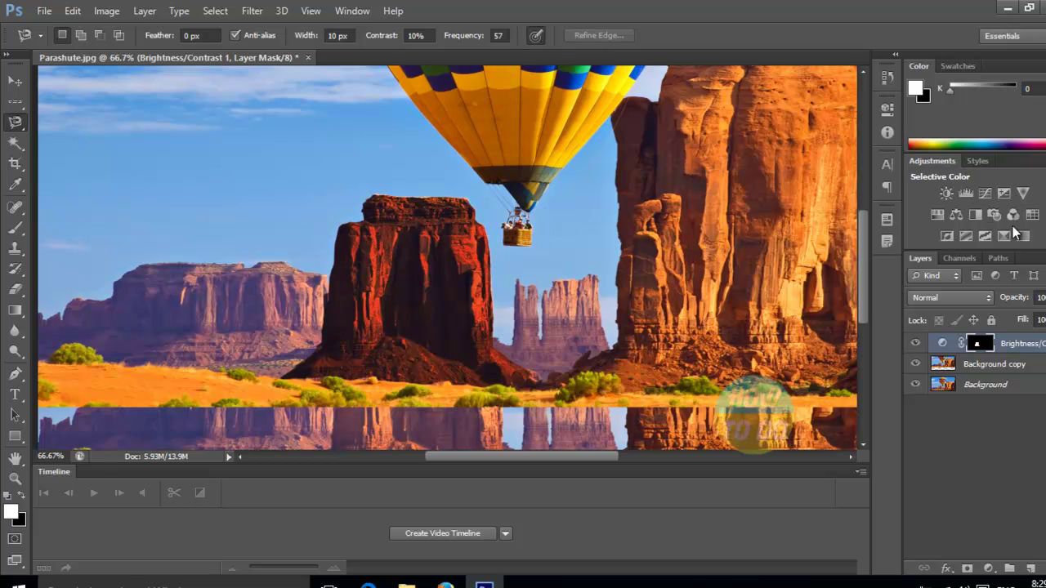
# - Add a Hue/Saturation adjustment layer above the Brightness/Contrast layer, leaving hue, saturation and lightness at 0
pyautogui.click(937, 214)
pyautogui.moveTo(749, 207)
pyautogui.mouseDown()
pyautogui.moveTo(689, 204)
pyautogui.moveTo(750, 207)
pyautogui.mouseUp()
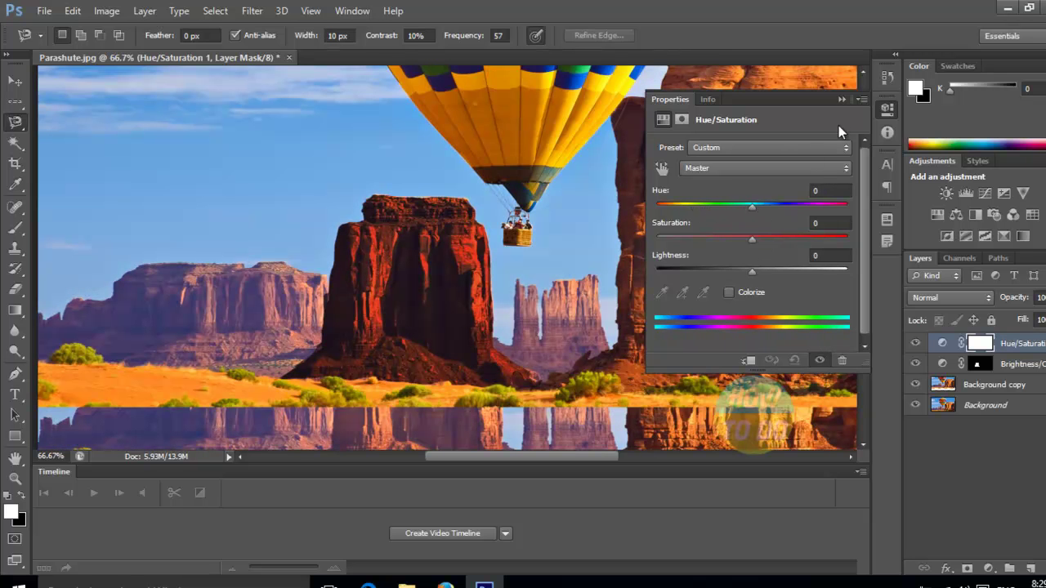
pyautogui.click(842, 99)
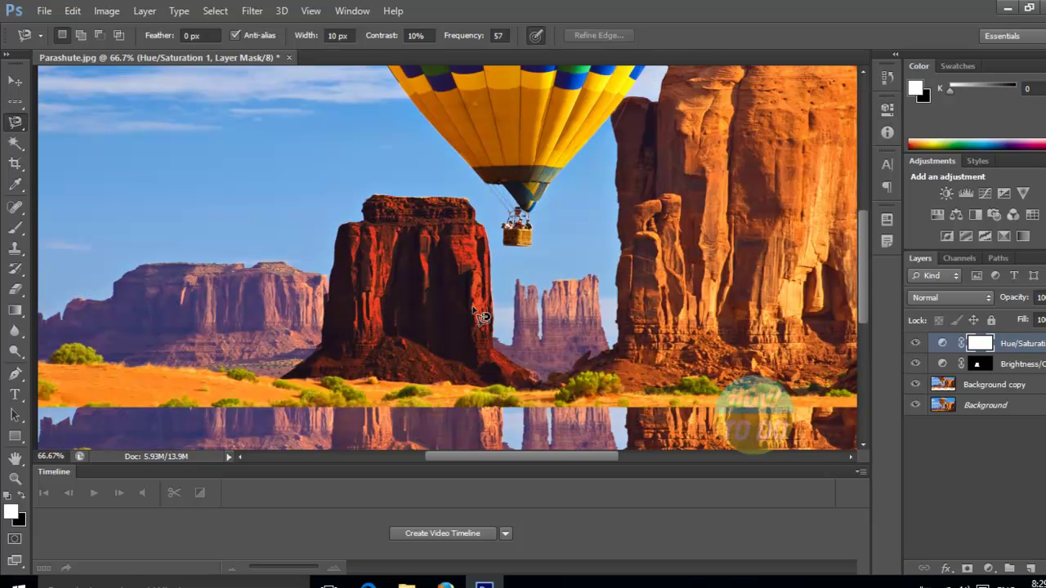
# - Move the Background copy layer down beneath the butte adjustment, and move it back up to meet the darkened area
pyautogui.click(15, 81)
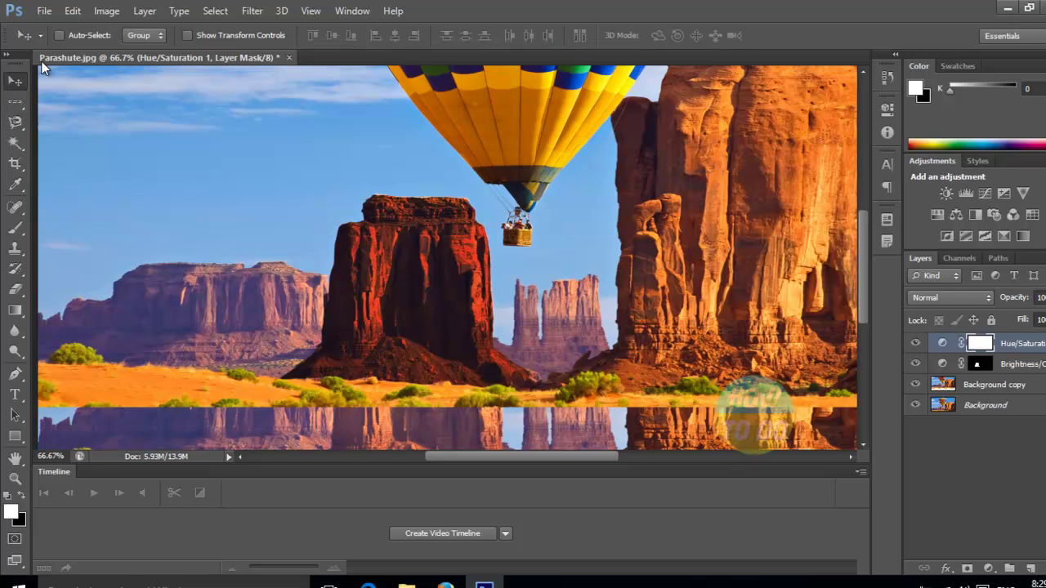
pyautogui.click(15, 479)
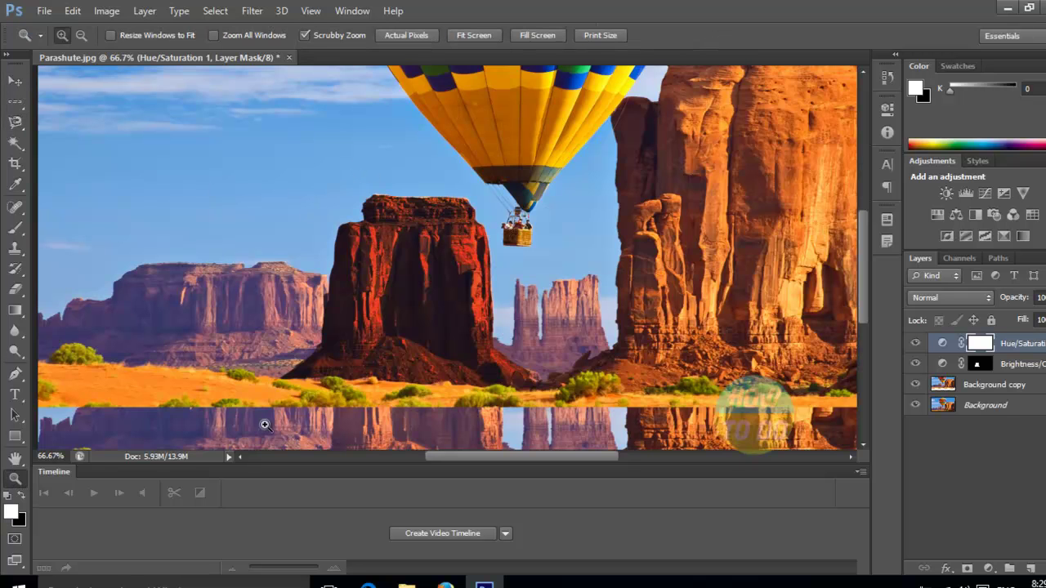
pyautogui.keyDown('alt'); pyautogui.click(358, 331); pyautogui.keyUp('alt')
pyautogui.keyDown('alt'); pyautogui.click(358, 330); pyautogui.keyUp('alt')
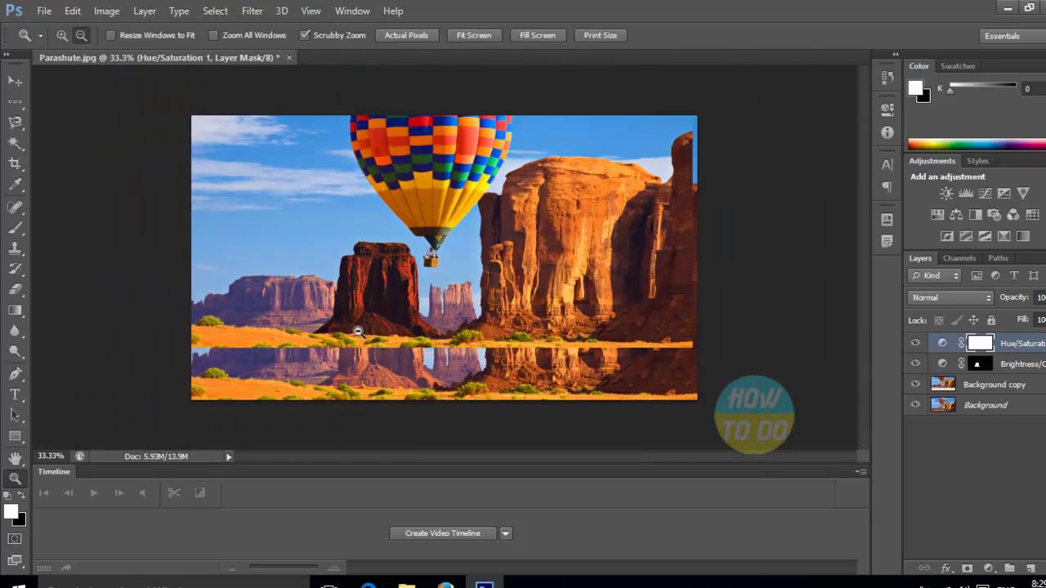
pyautogui.click(16, 81)
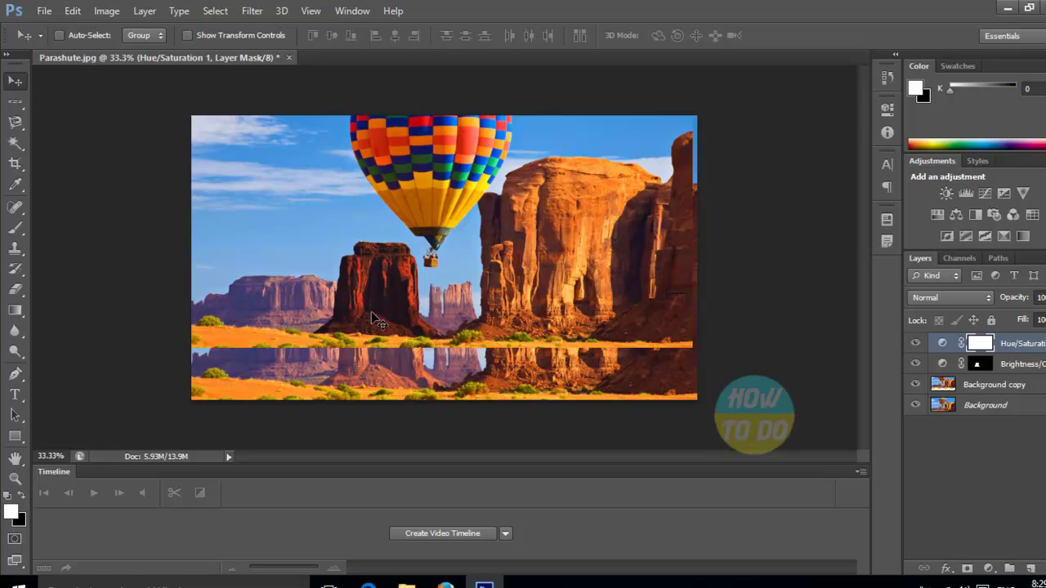
pyautogui.moveTo(477, 320); pyautogui.dragTo(484, 357)
pyautogui.click(976, 391)
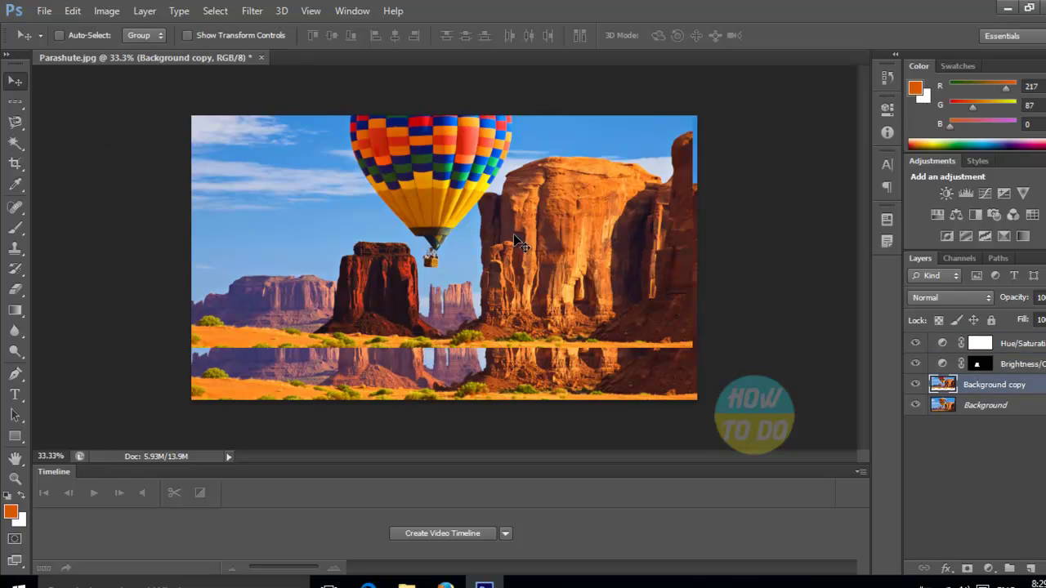
pyautogui.moveTo(513, 234); pyautogui.dragTo(519, 281)
pyautogui.moveTo(521, 297); pyautogui.dragTo(521, 303)
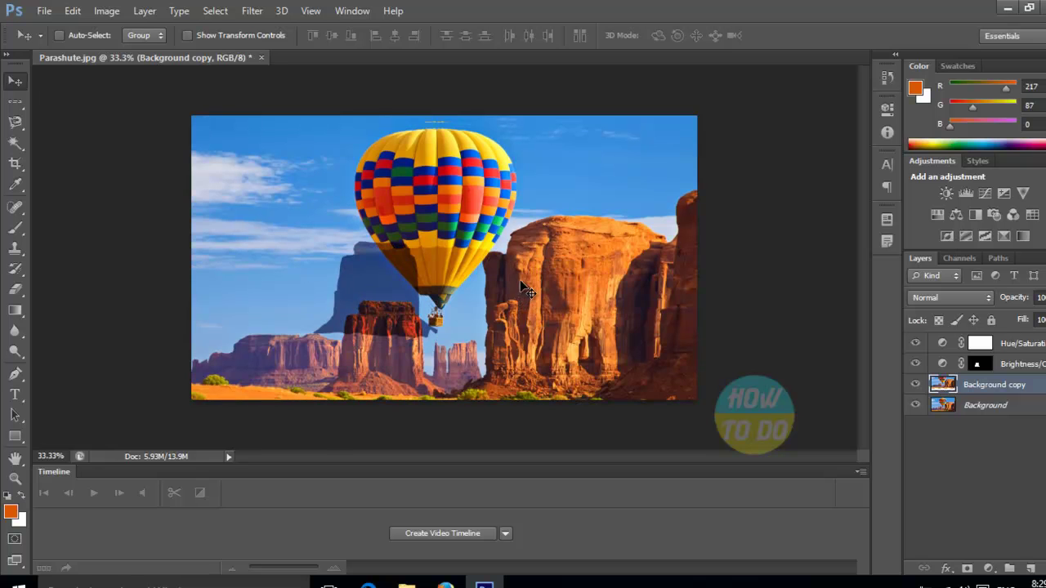
pyautogui.moveTo(374, 260); pyautogui.dragTo(507, 288)
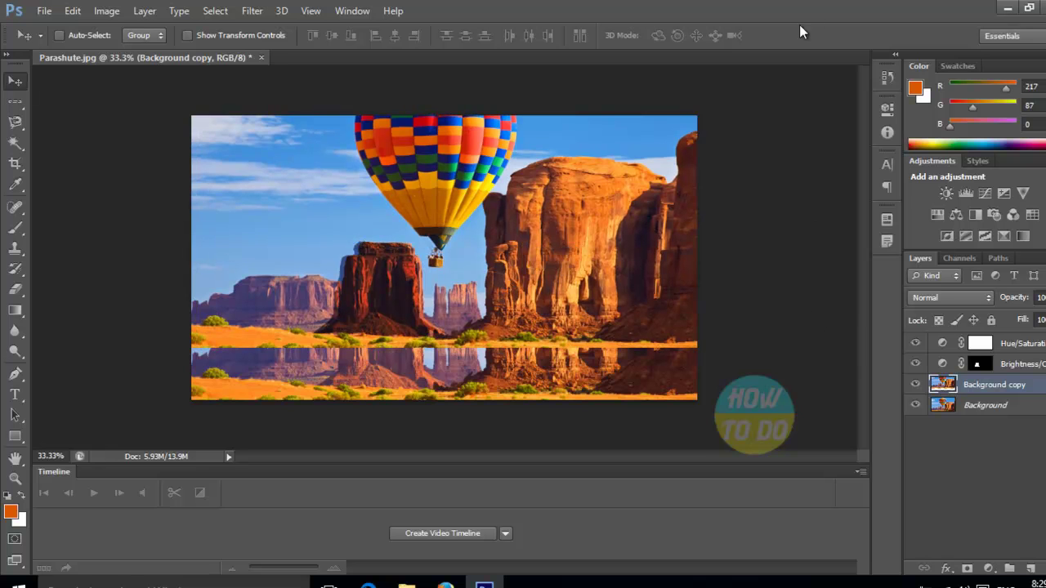
# - Revert the layer moves, both adjustments and the Magnetic Lasso selection by stepping back to the first Single Row Marquee history state
pyautogui.click(883, 81)
pyautogui.click(769, 269)
pyautogui.click(774, 250)
pyautogui.click(776, 232)
pyautogui.click(776, 214)
pyautogui.click(779, 196)
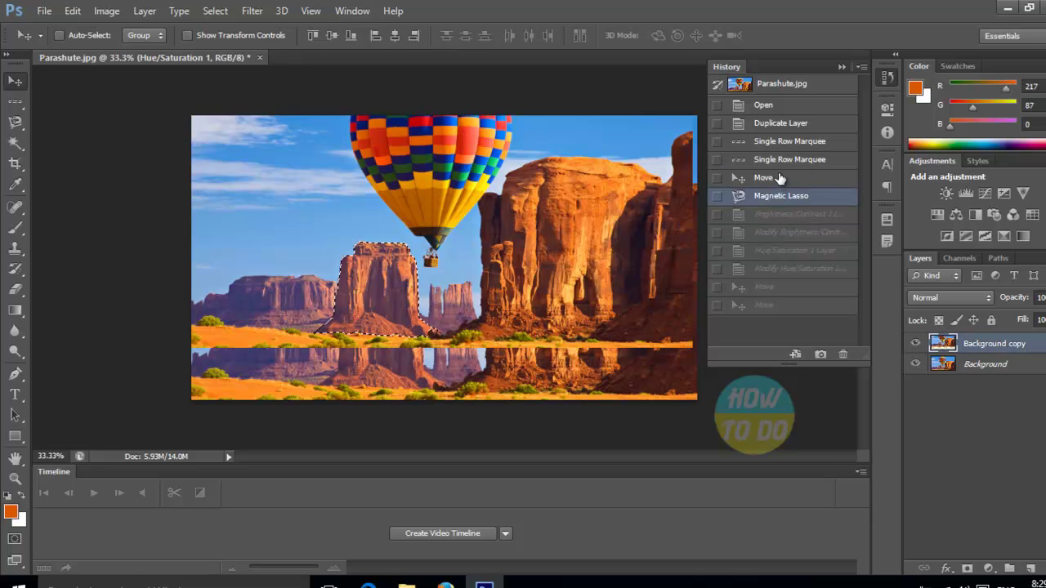
pyautogui.click(779, 178)
pyautogui.click(776, 162)
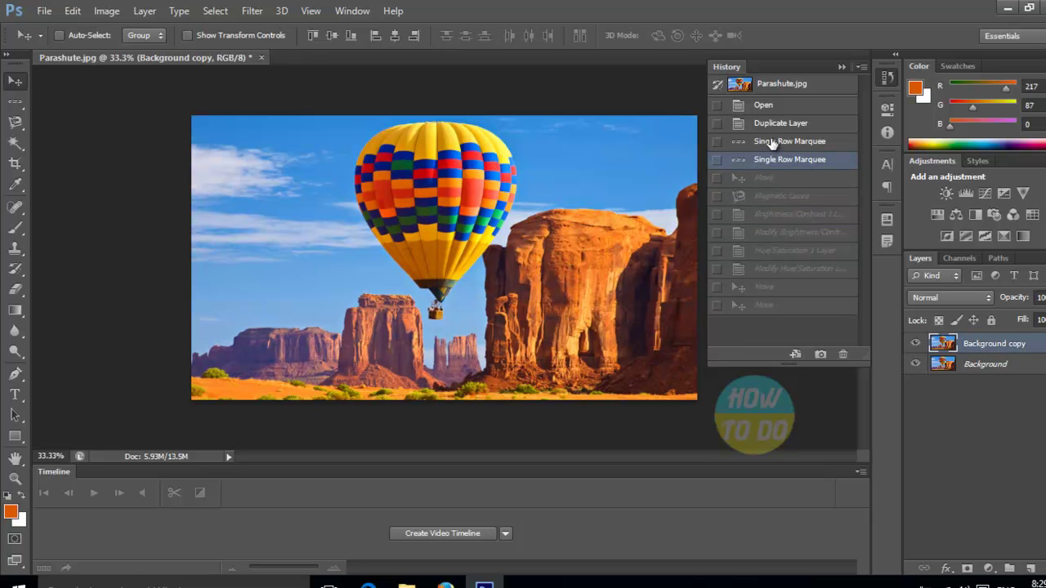
pyautogui.click(773, 142)
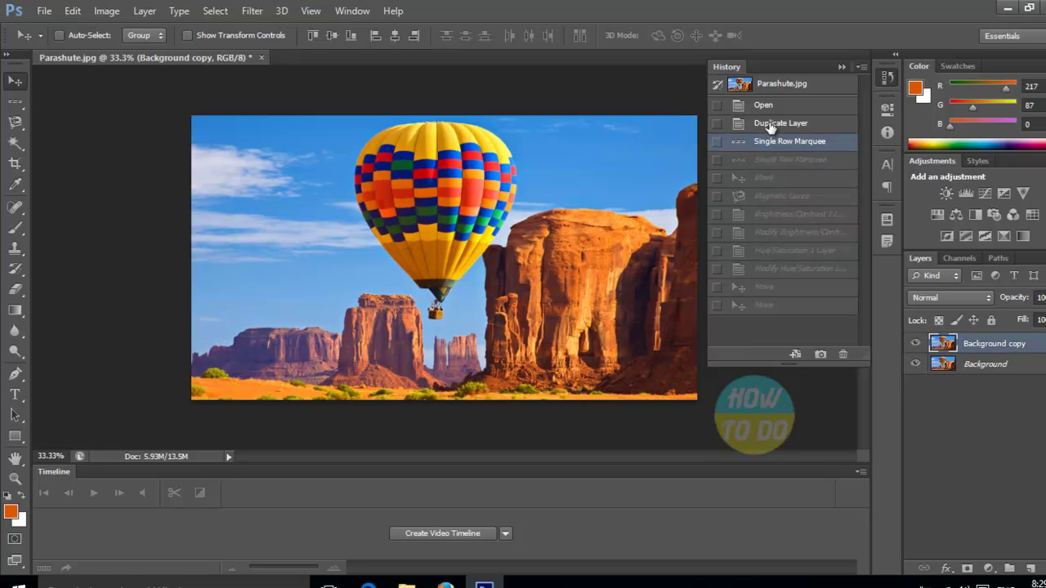
pyautogui.click(841, 68)
pyautogui.click(26, 133)
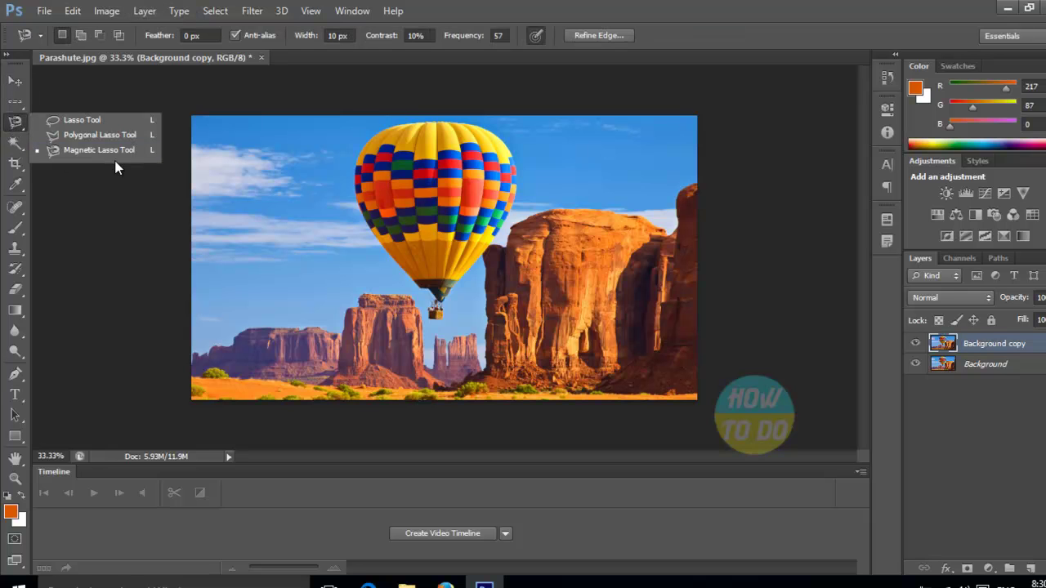
pyautogui.click(103, 187)
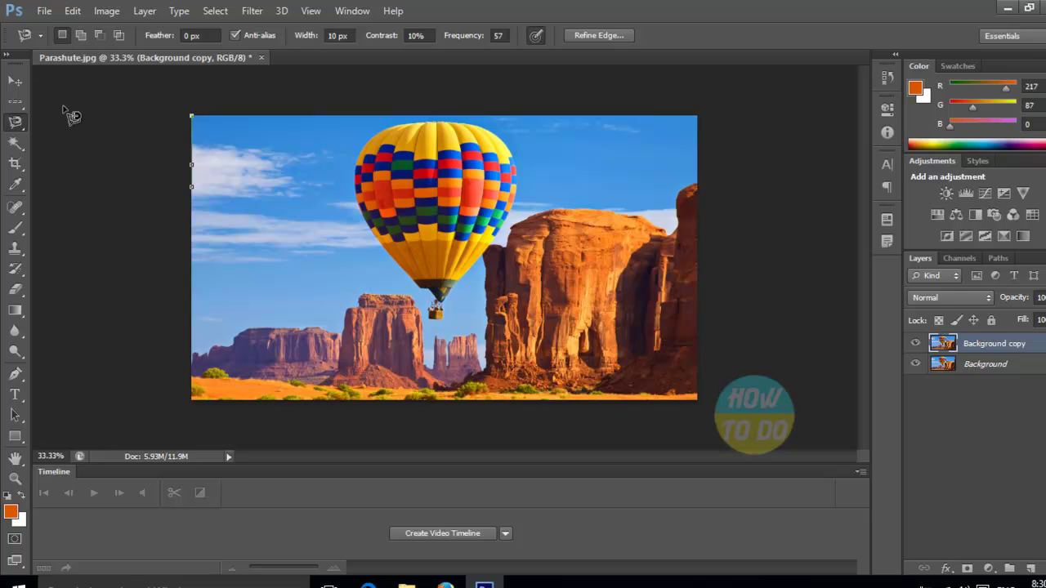
pyautogui.click(15, 81)
# - Select the yellow areas at the balloon's crown and lower part with the Quick Selection tool
pyautogui.click(17, 145)
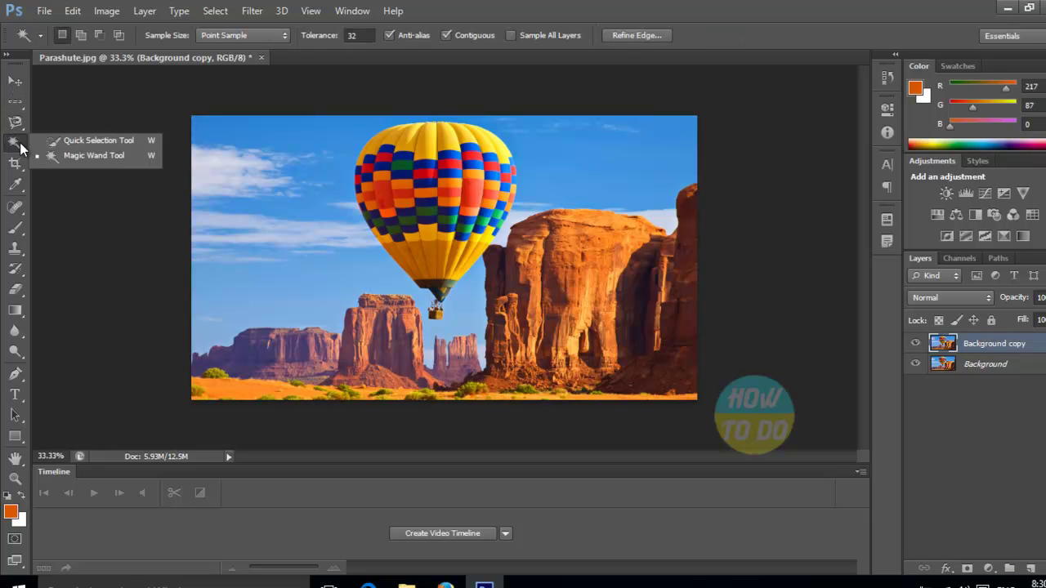
pyautogui.click(79, 143)
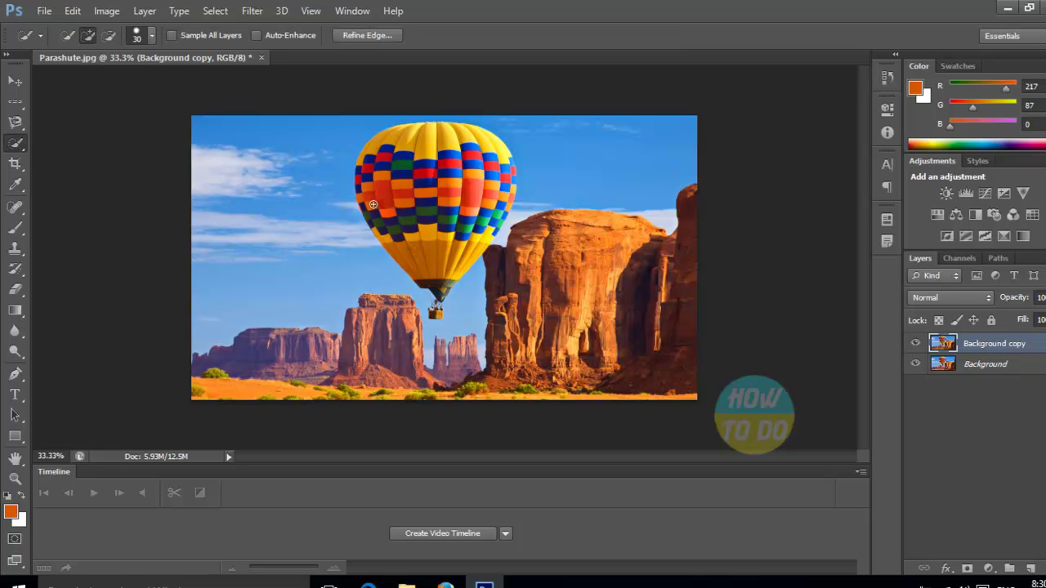
pyautogui.click(15, 81)
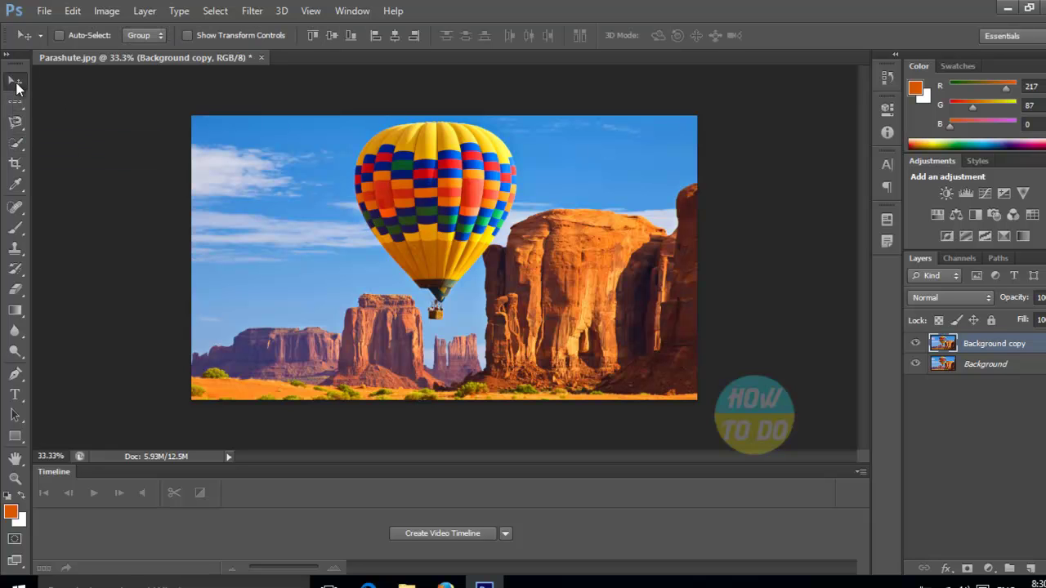
pyautogui.click(14, 478)
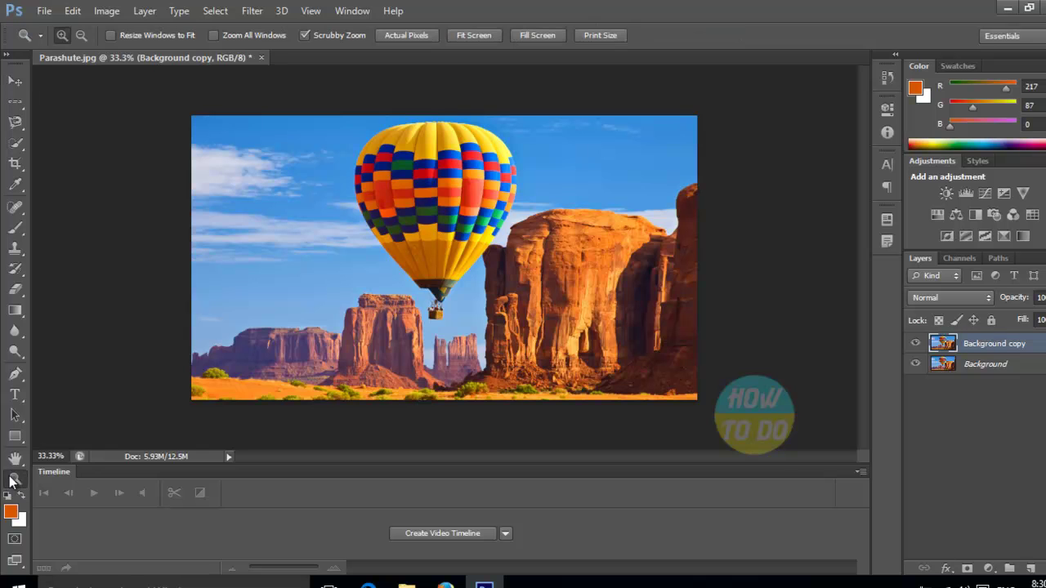
pyautogui.click(428, 134)
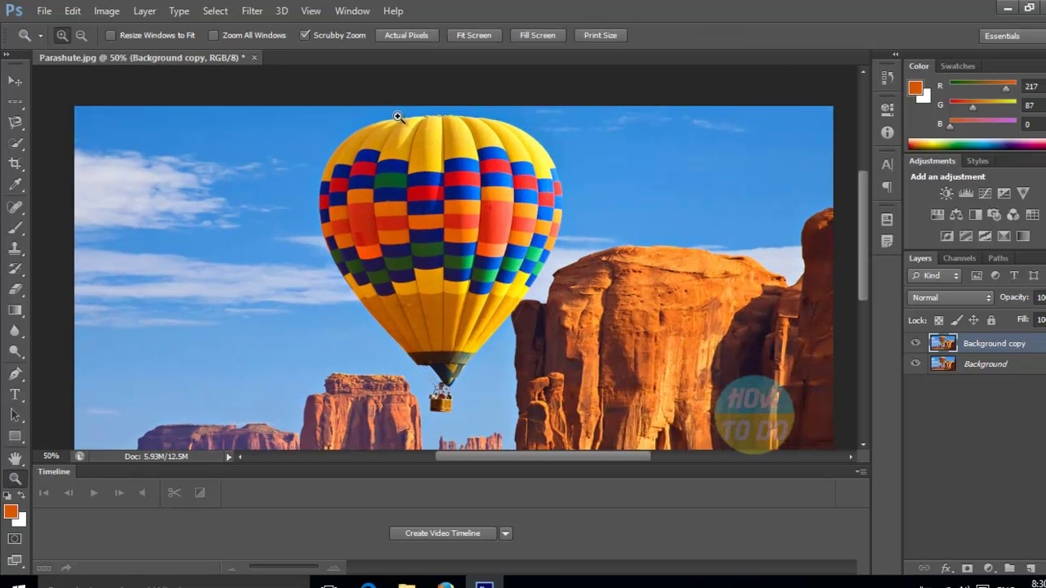
pyautogui.click(16, 81)
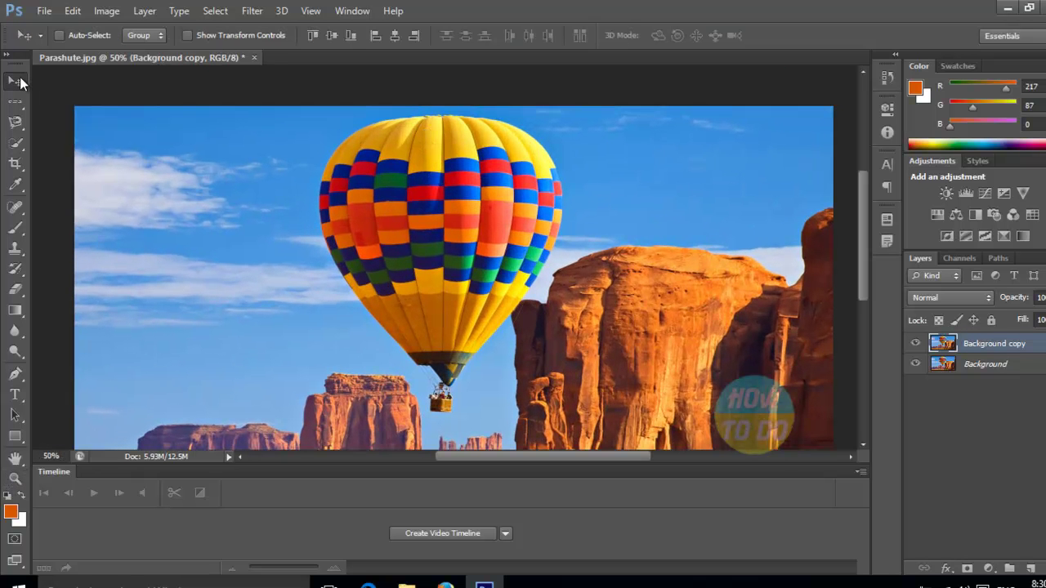
pyautogui.click(14, 147)
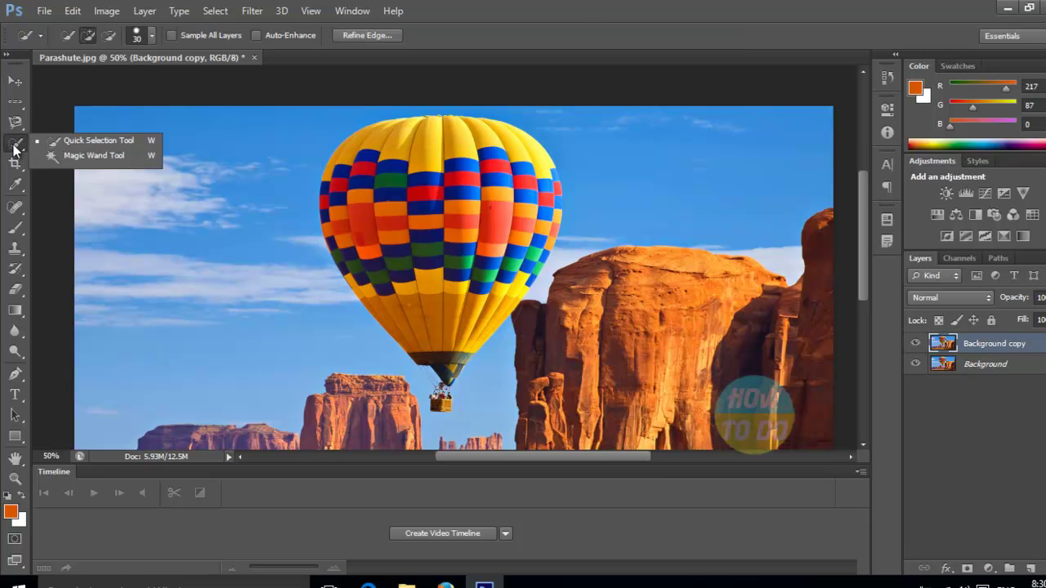
pyautogui.click(81, 142)
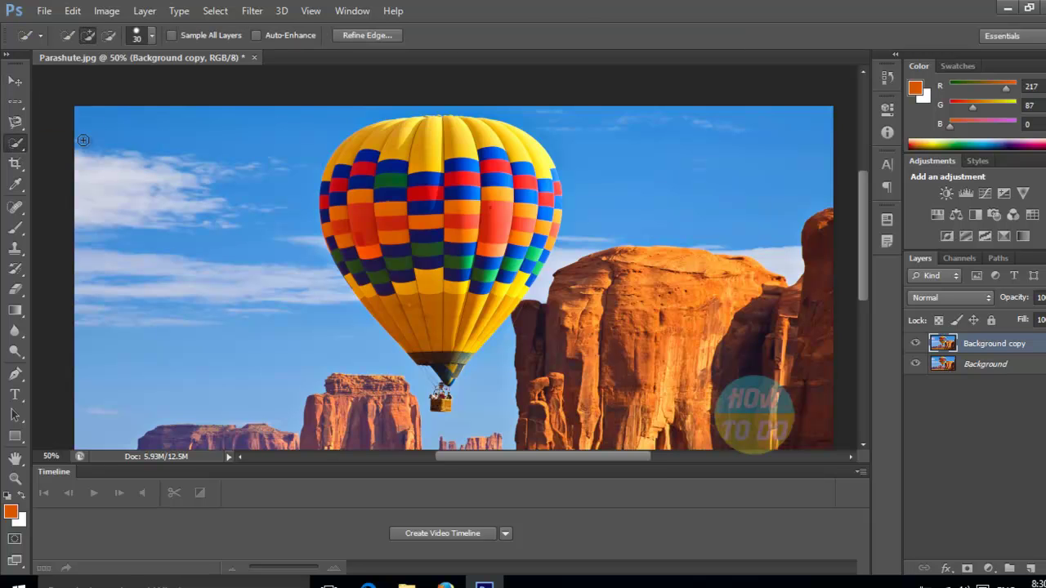
pyautogui.click(432, 152)
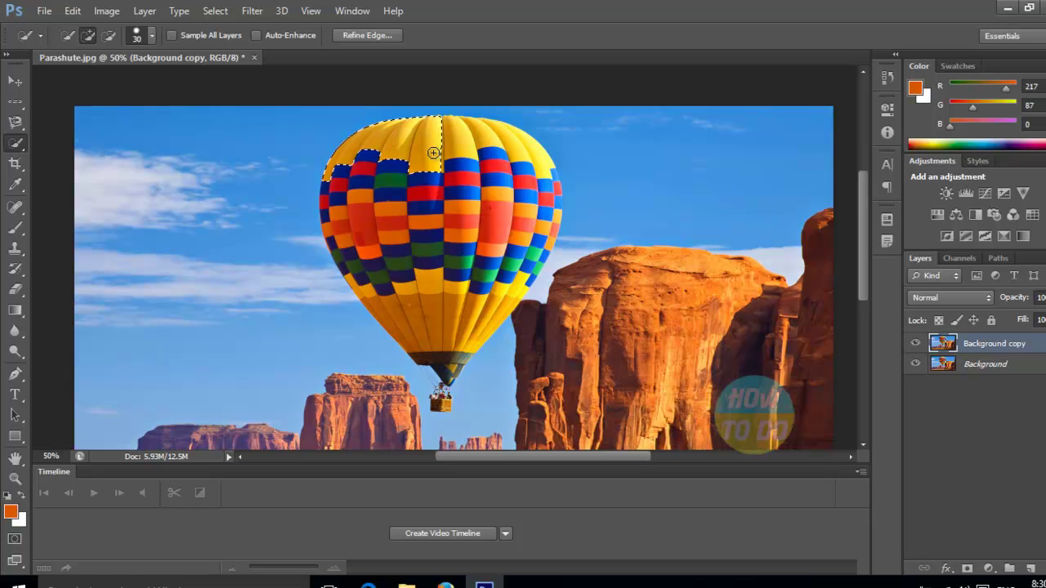
pyautogui.click(485, 137)
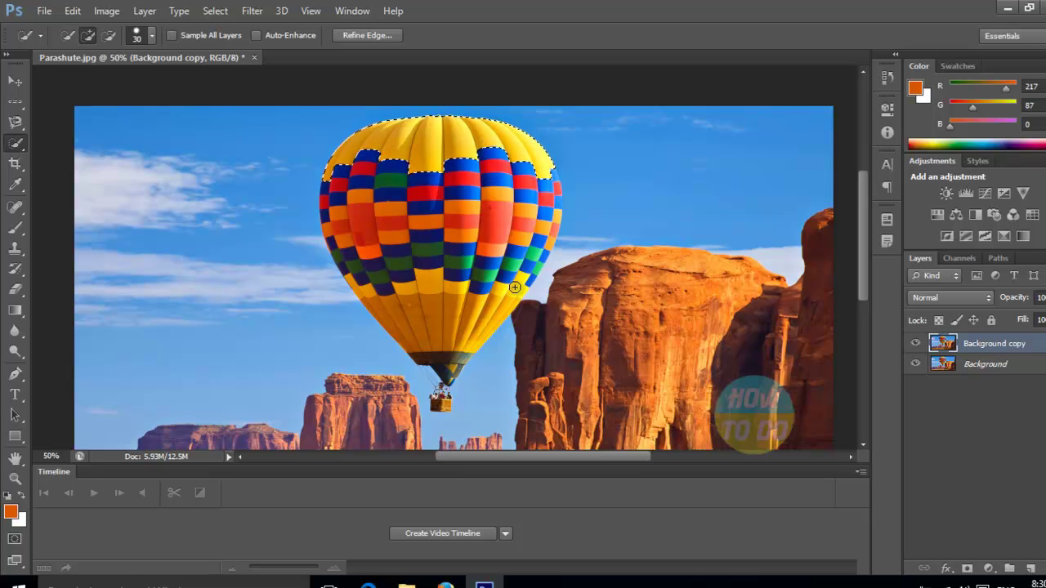
pyautogui.moveTo(514, 294)
pyautogui.mouseDown()
pyautogui.moveTo(488, 330)
pyautogui.moveTo(493, 318)
pyautogui.moveTo(454, 309)
pyautogui.mouseUp()
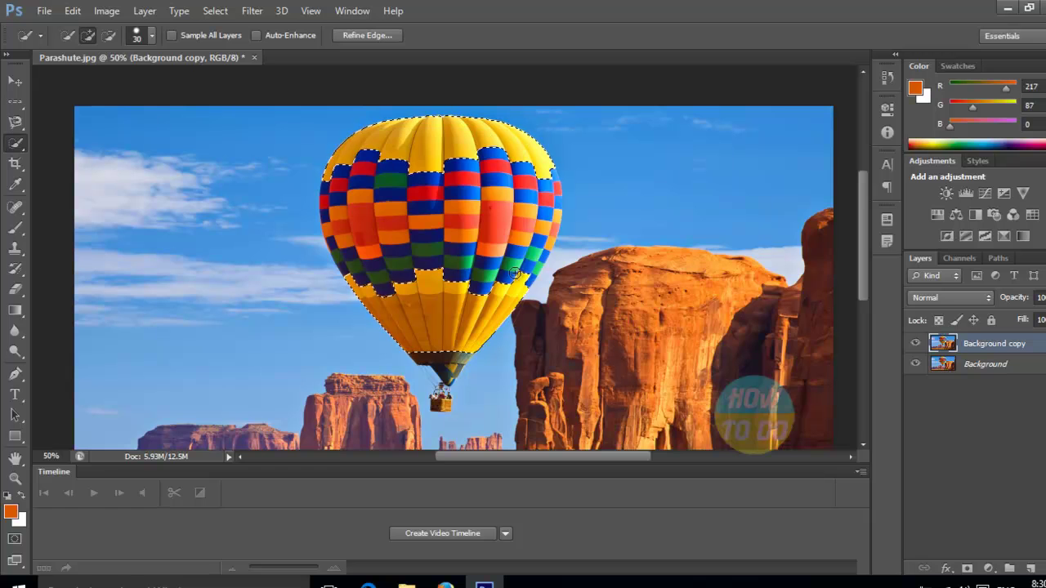
# - Brighten the selected yellow areas of the balloon with a Brightness/Contrast adjustment of brightness 88
pyautogui.click(949, 195)
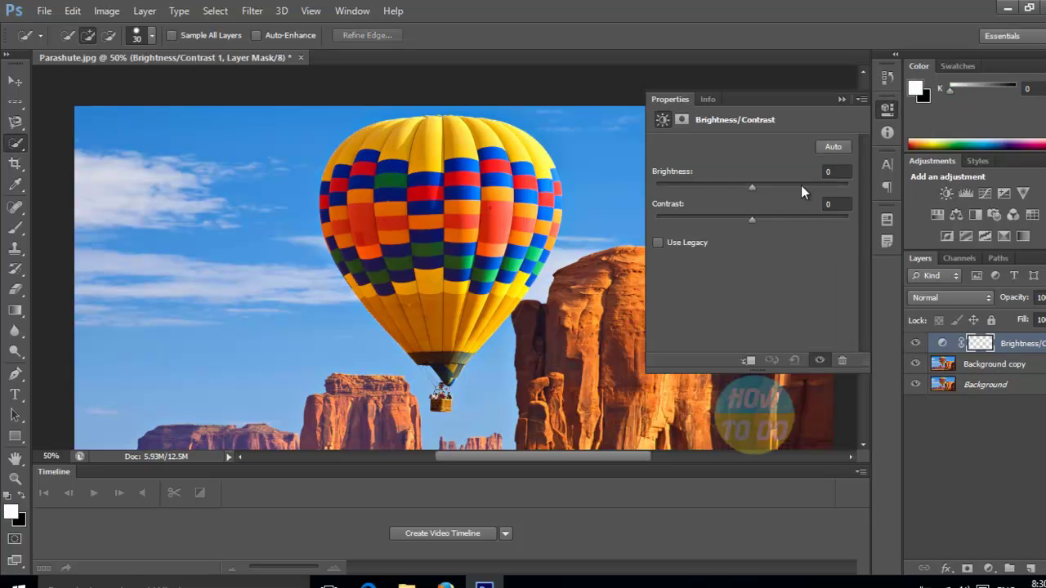
pyautogui.moveTo(751, 187); pyautogui.dragTo(807, 192)
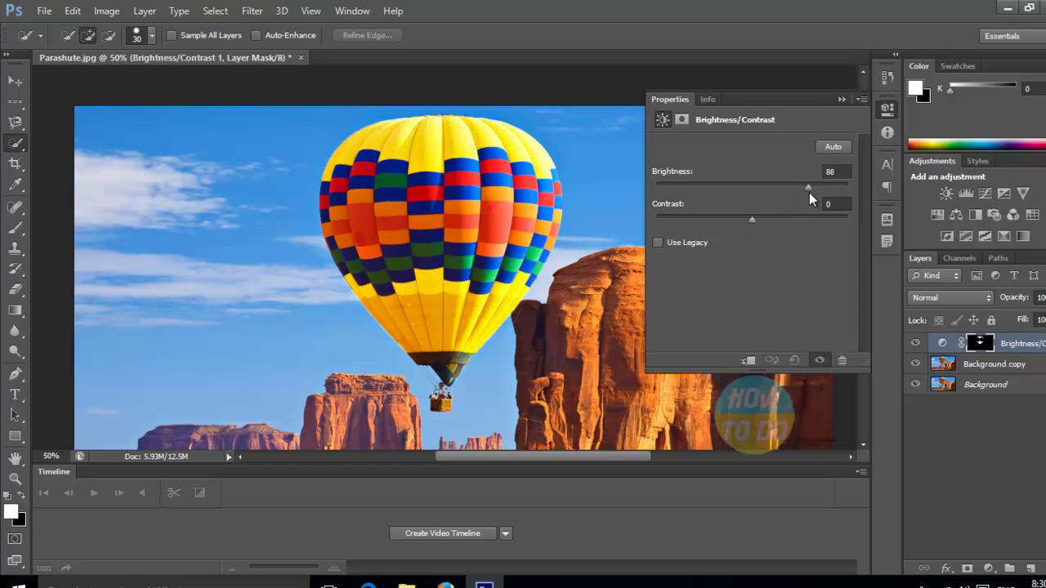
pyautogui.click(887, 108)
# - Try the Magic Wand tool at tolerance 32 on the upper and lower blue sky areas, selecting one at a time
pyautogui.click(14, 81)
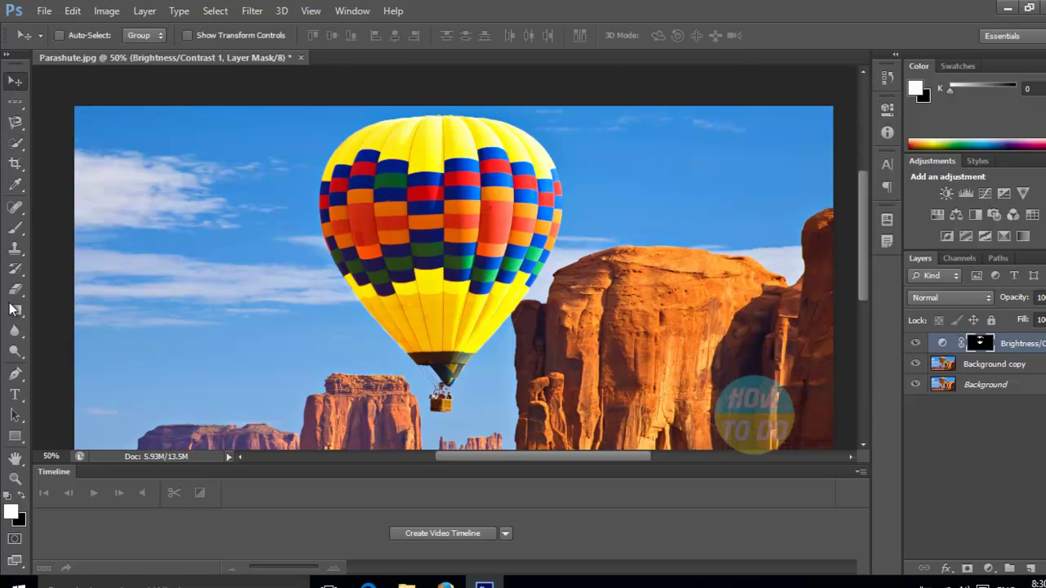
pyautogui.click(14, 479)
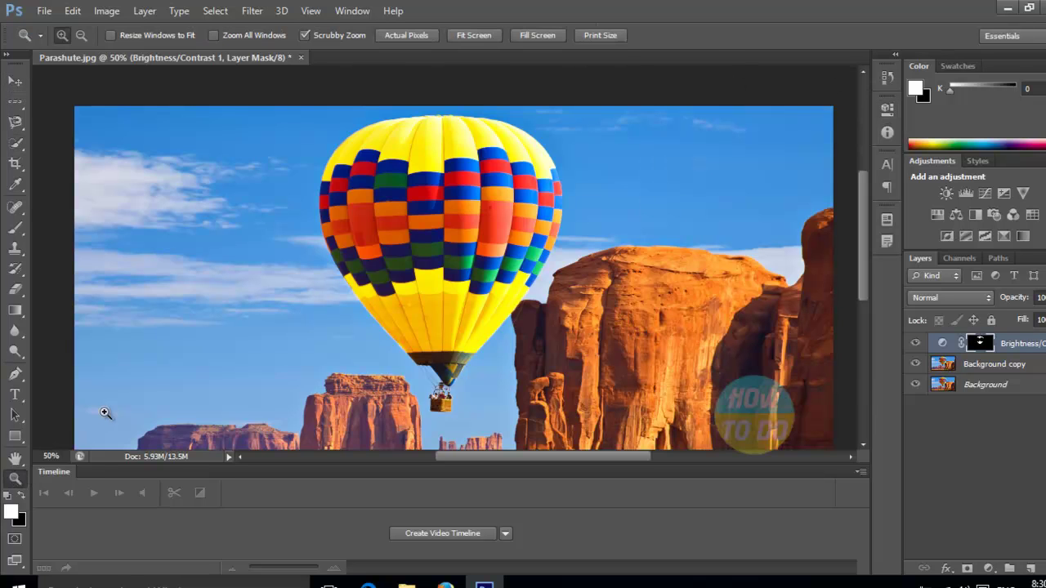
pyautogui.keyDown('alt'); pyautogui.click(161, 394); pyautogui.keyUp('alt')
pyautogui.press('v')
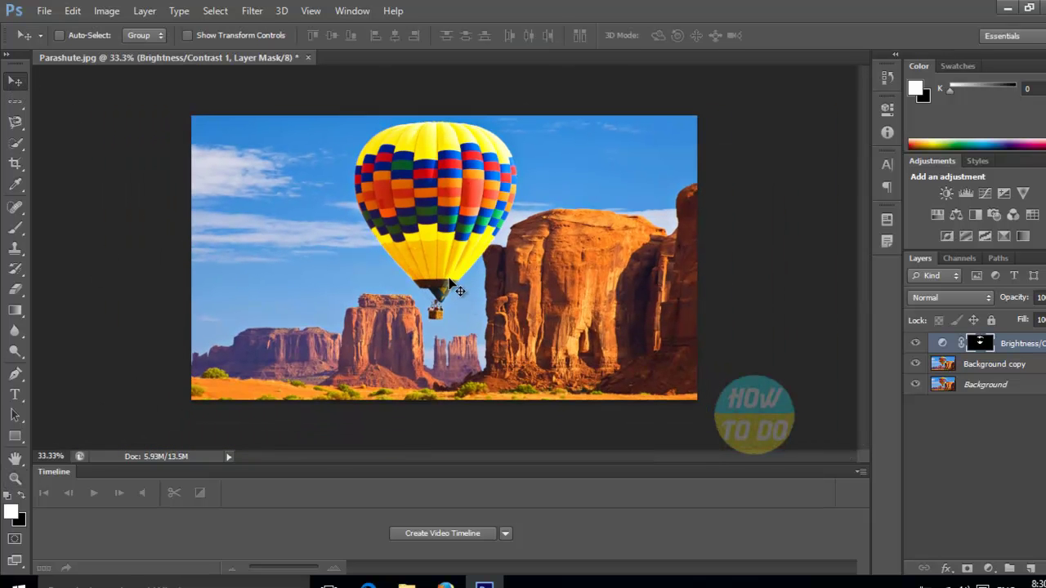
pyautogui.click(18, 149)
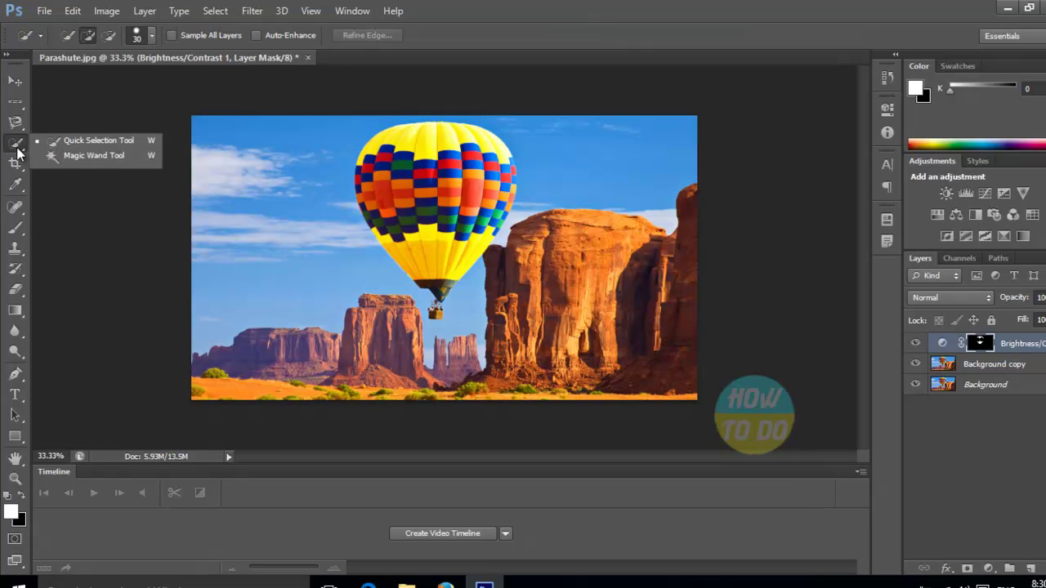
pyautogui.click(80, 160)
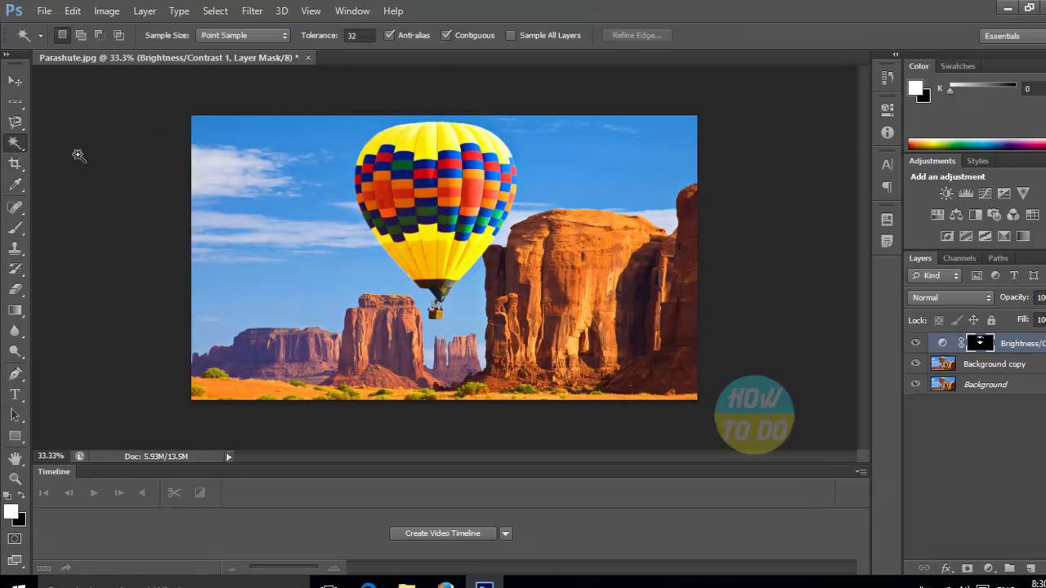
pyautogui.click(320, 159)
pyautogui.click(266, 283)
pyautogui.click(298, 147)
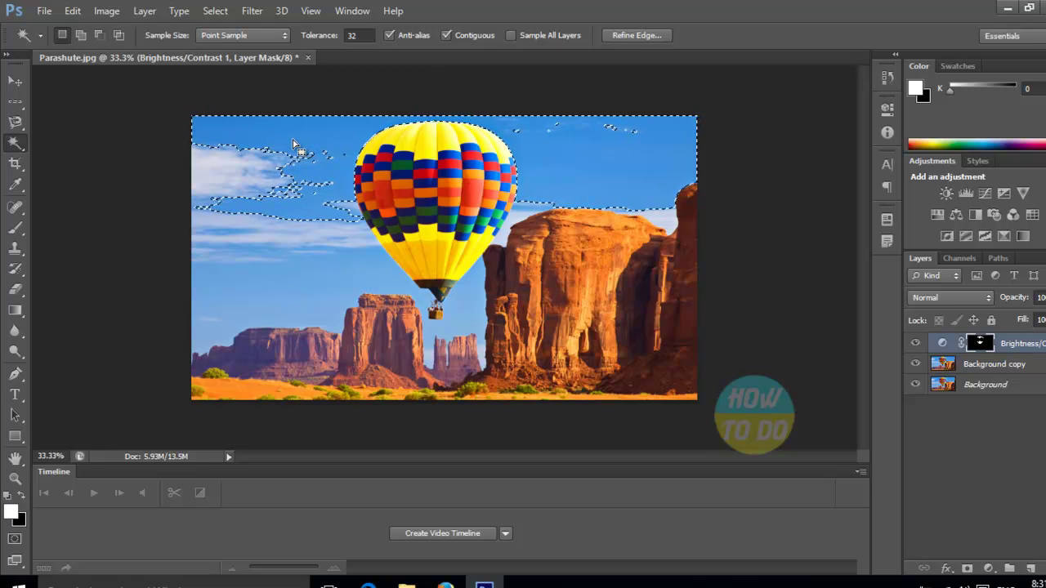
pyautogui.click(331, 282)
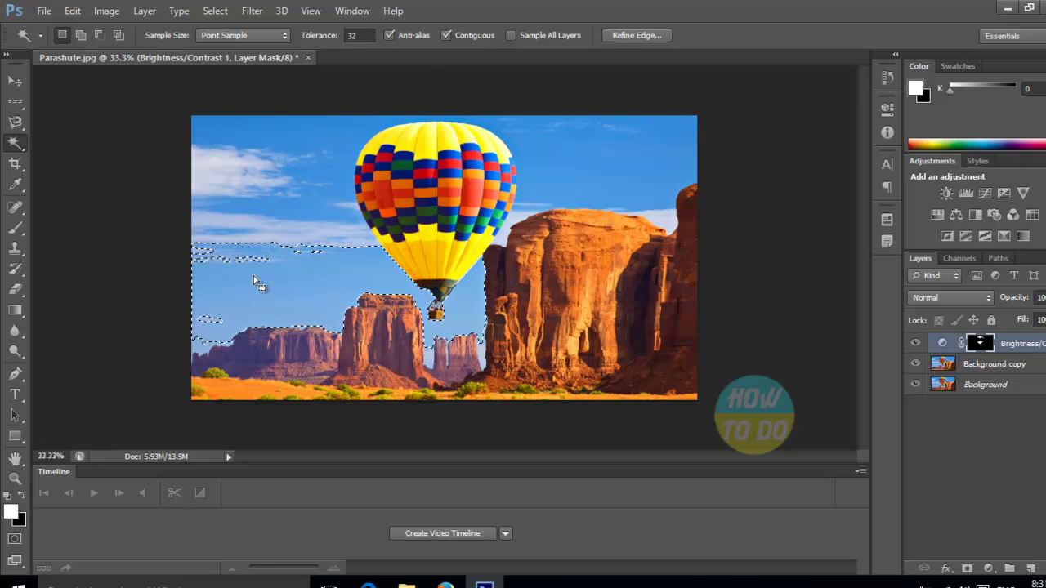
# - Select the upper and lower sky together with the Magic Wand and darken them with a Brightness/Contrast adjustment of brightness -38
pyautogui.click(327, 131)
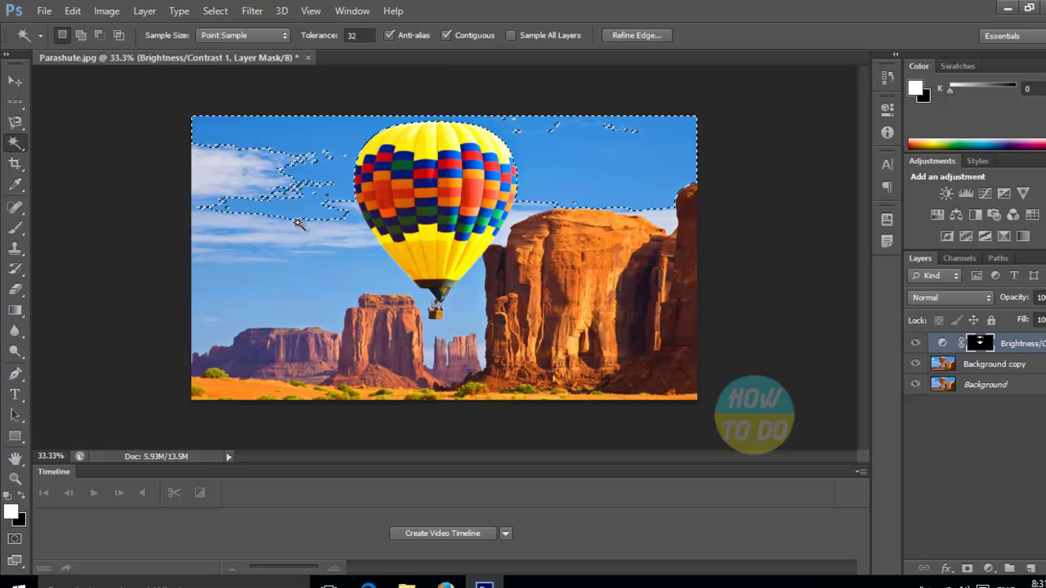
pyautogui.keyDown('shift'); pyautogui.click(324, 278); pyautogui.keyUp('shift')
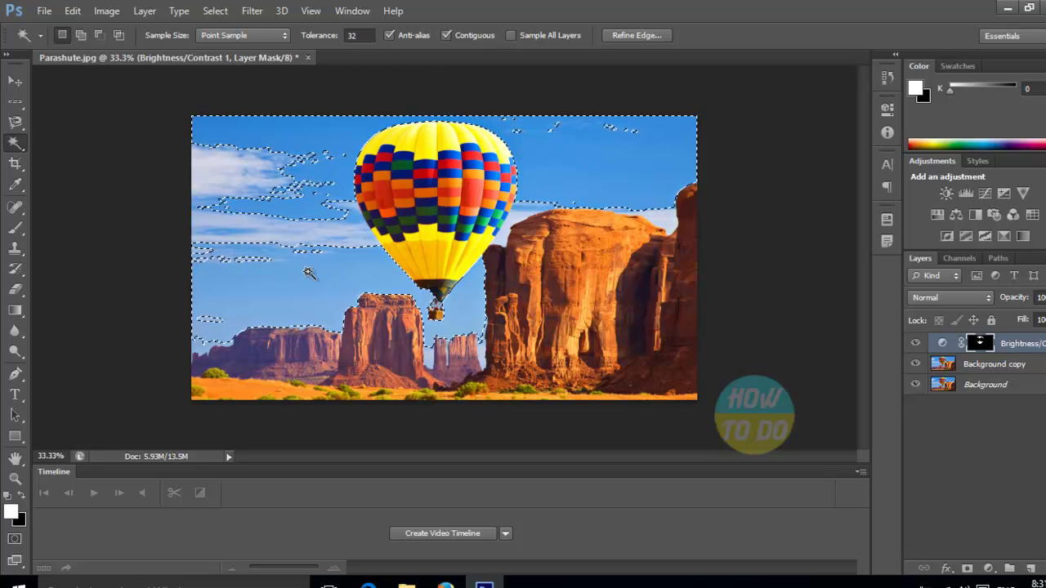
pyautogui.click(946, 193)
pyautogui.moveTo(749, 185); pyautogui.dragTo(727, 190)
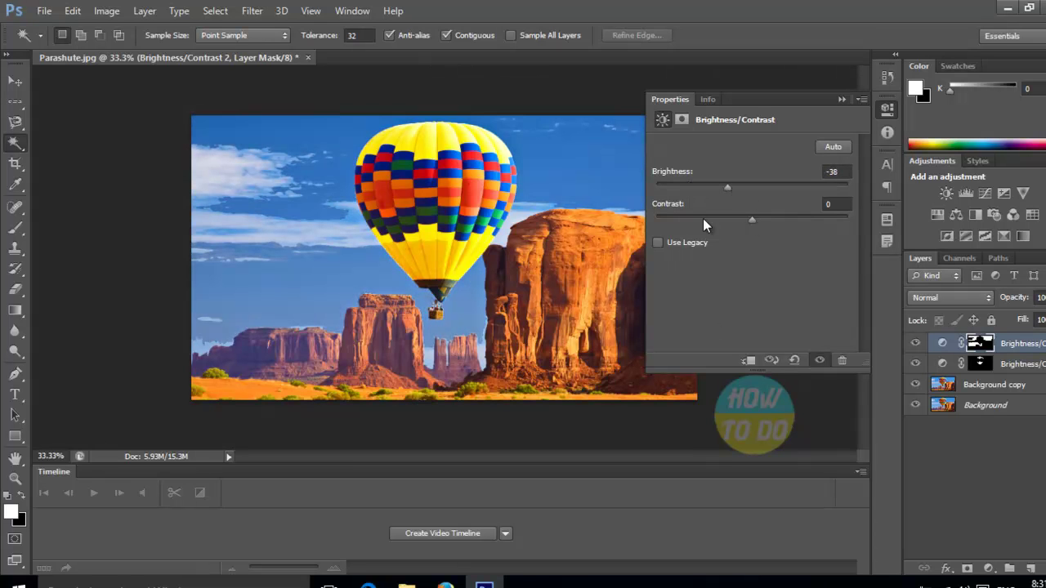
pyautogui.click(841, 100)
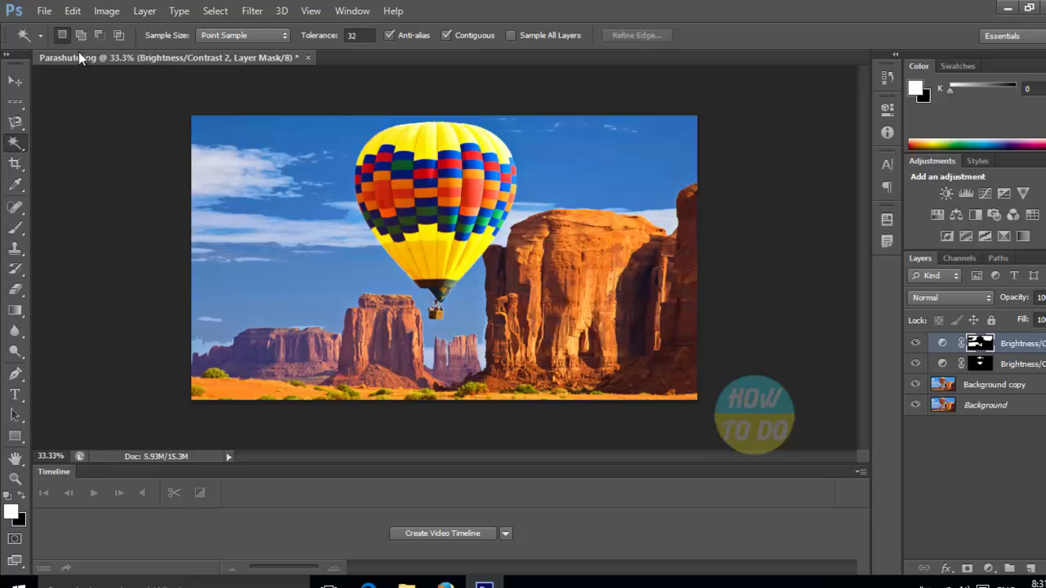
# - Crop the picture's height from above and below with the Crop tool, shifting the image down so the balloon's crown stays inside
pyautogui.rightClick(13, 143)
pyautogui.click(61, 116)
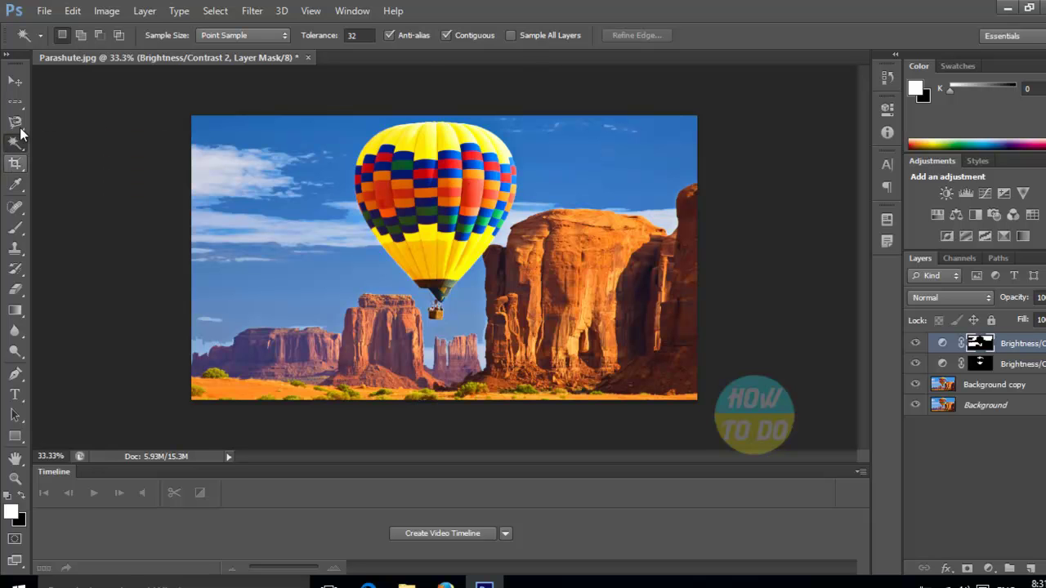
pyautogui.click(15, 80)
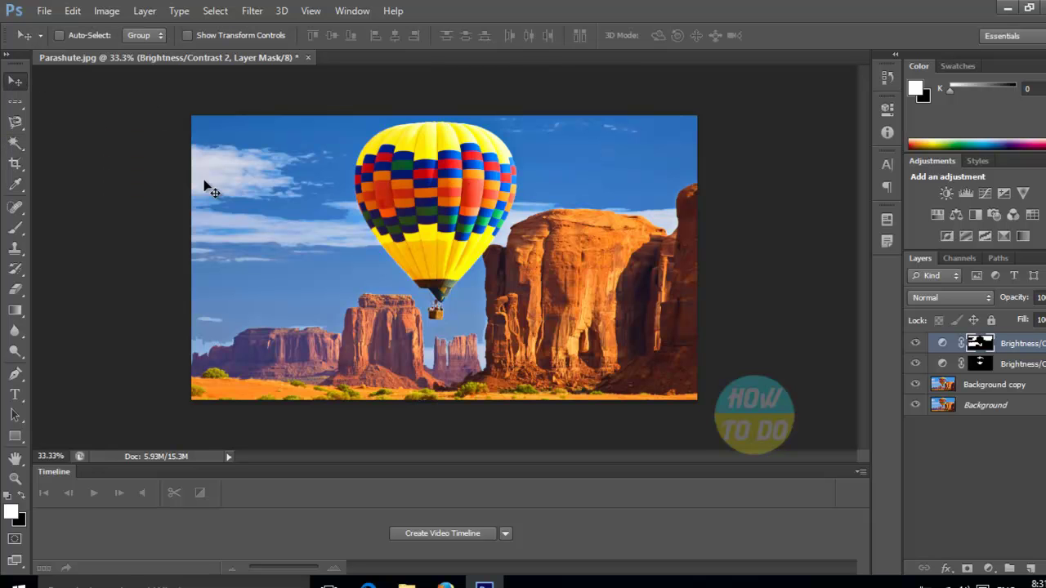
pyautogui.click(18, 167)
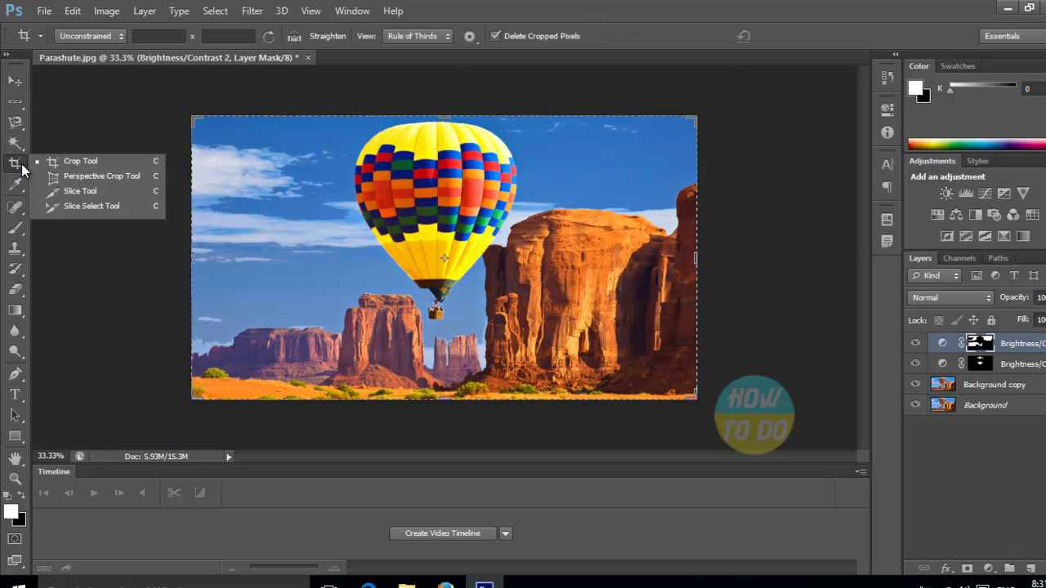
pyautogui.click(88, 163)
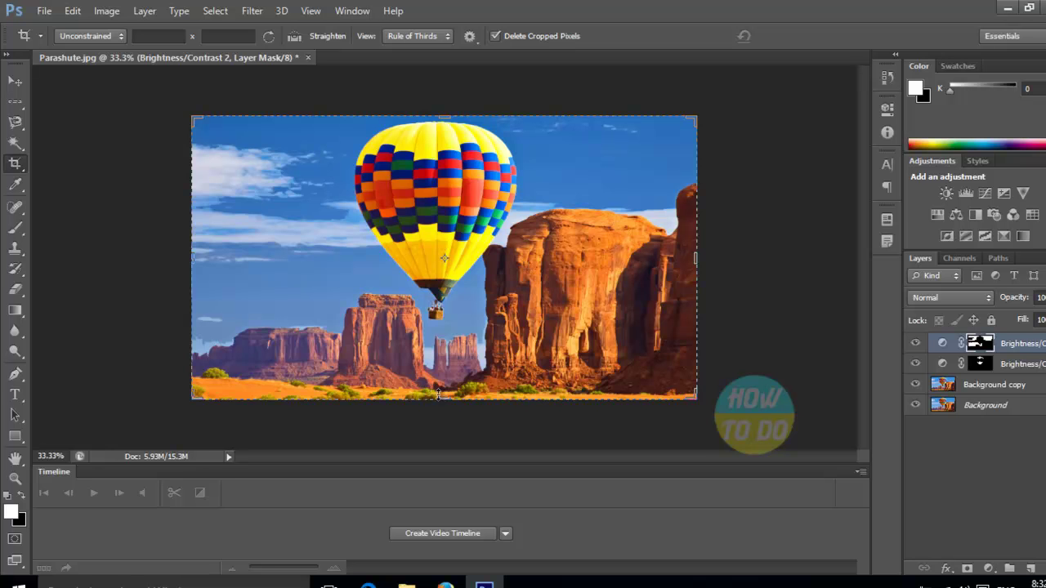
pyautogui.moveTo(441, 398); pyautogui.dragTo(457, 384)
pyautogui.moveTo(444, 133); pyautogui.dragTo(462, 150)
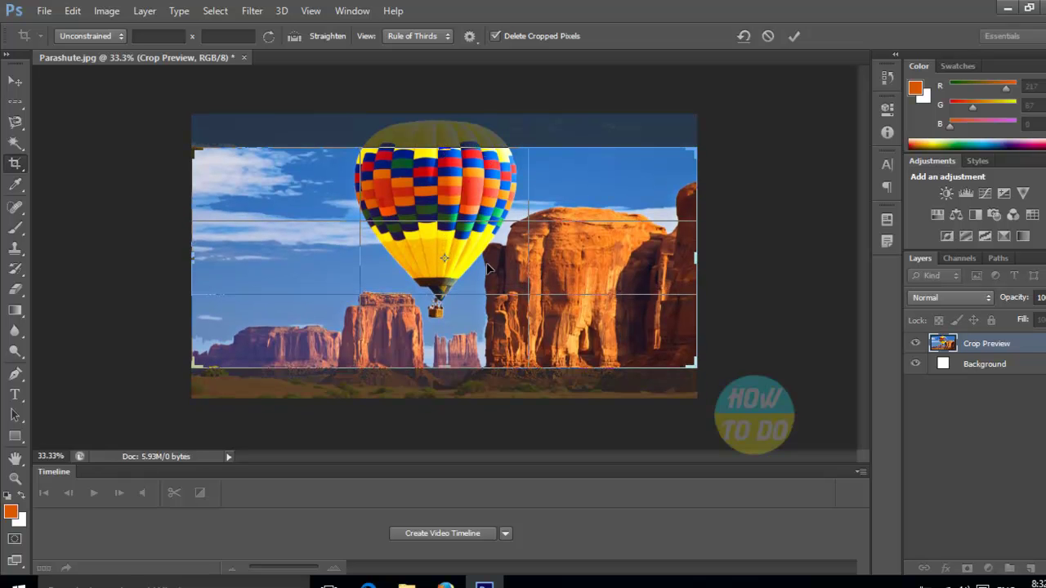
pyautogui.moveTo(482, 292); pyautogui.dragTo(485, 314)
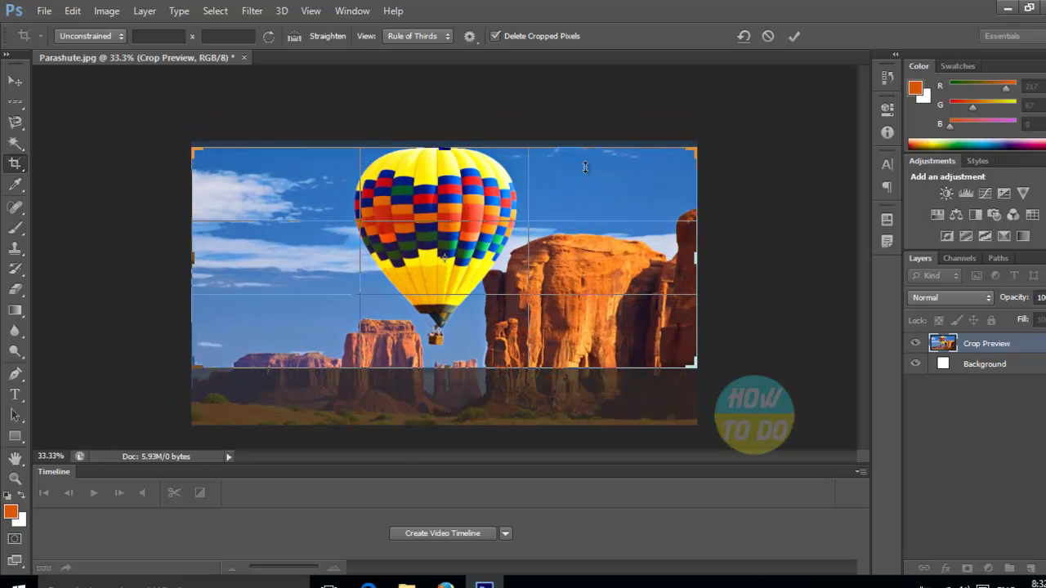
pyautogui.click(796, 35)
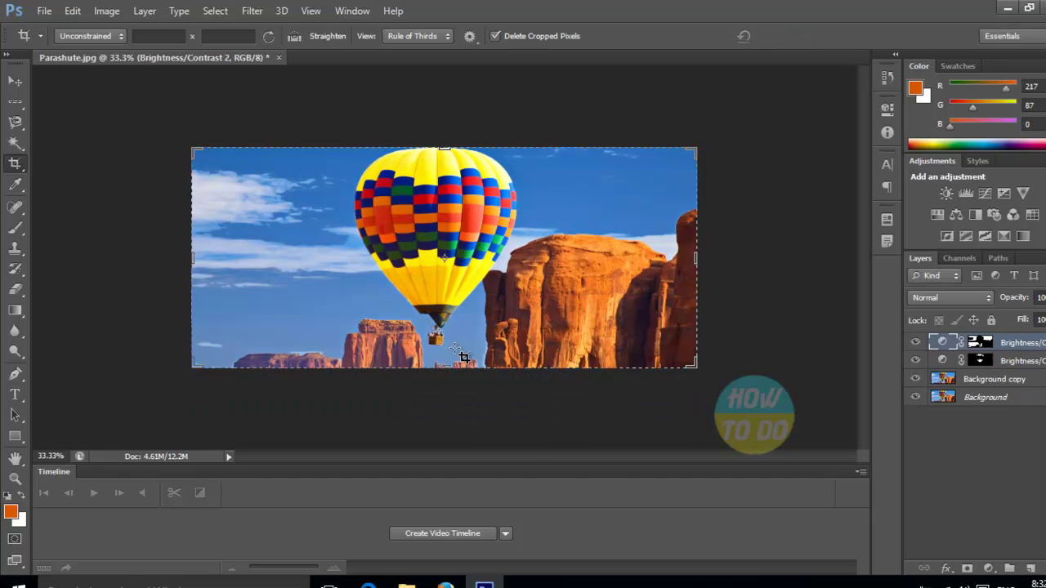
pyautogui.click(14, 81)
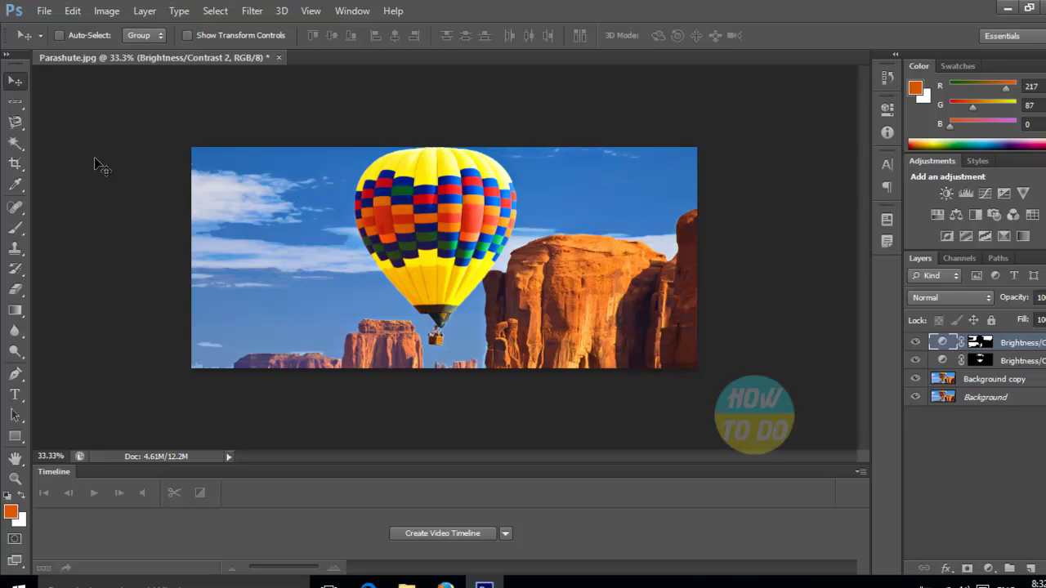
# - Draw a Perspective Crop frame around the balloon, widening it to the left and extending it to the picture's upper edge
pyautogui.click(19, 165)
pyautogui.rightClick(18, 163)
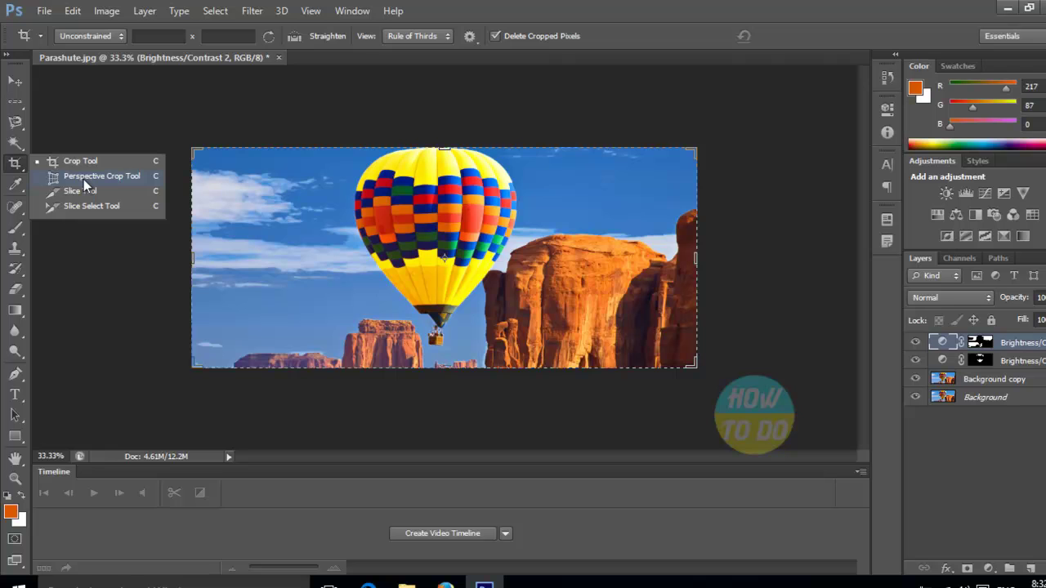
pyautogui.click(83, 178)
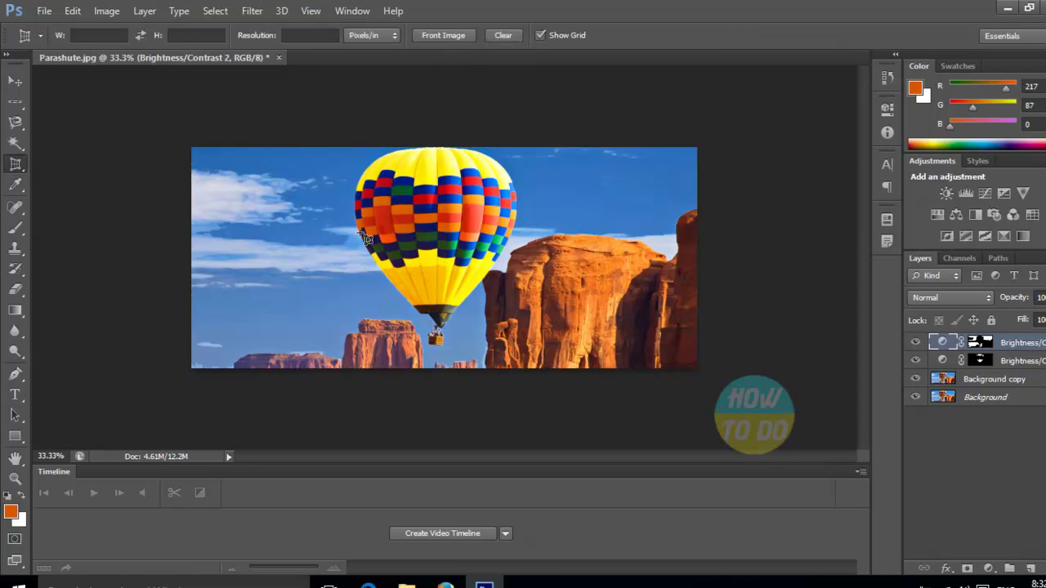
pyautogui.moveTo(325, 160); pyautogui.dragTo(577, 347)
pyautogui.moveTo(325, 252); pyautogui.dragTo(316, 251)
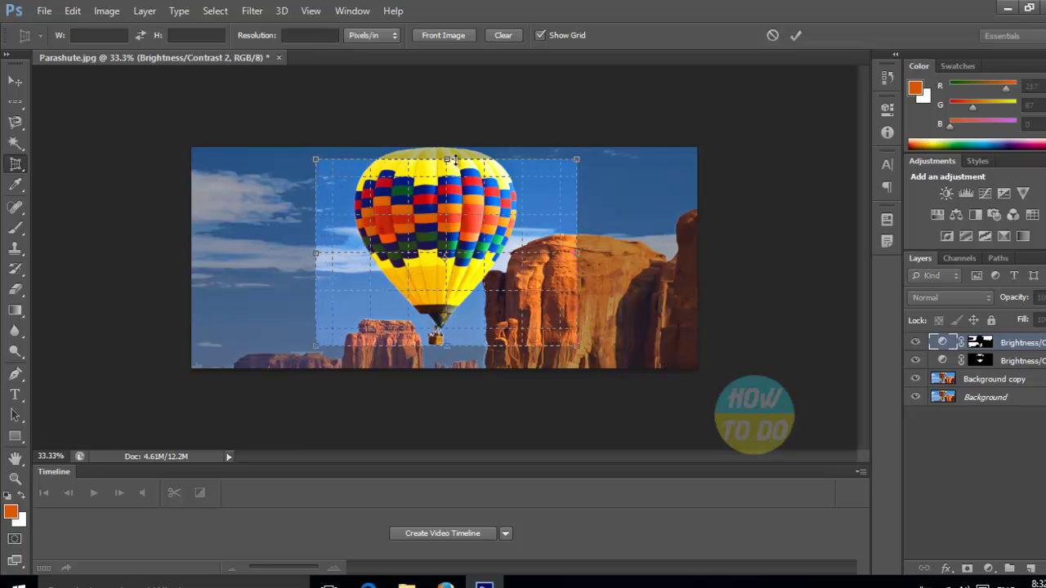
pyautogui.moveTo(446, 160); pyautogui.dragTo(446, 147)
# - Skew the perspective crop frame by moving its corners and sides unevenly, and apply the crop
pyautogui.moveTo(317, 346); pyautogui.dragTo(253, 321)
pyautogui.moveTo(286, 237)
pyautogui.mouseDown()
pyautogui.moveTo(367, 234)
pyautogui.moveTo(284, 235)
pyautogui.mouseUp()
pyautogui.moveTo(572, 353); pyautogui.dragTo(591, 360)
pyautogui.moveTo(586, 252); pyautogui.dragTo(516, 249)
pyautogui.moveTo(521, 149); pyautogui.dragTo(628, 186)
pyautogui.click(796, 36)
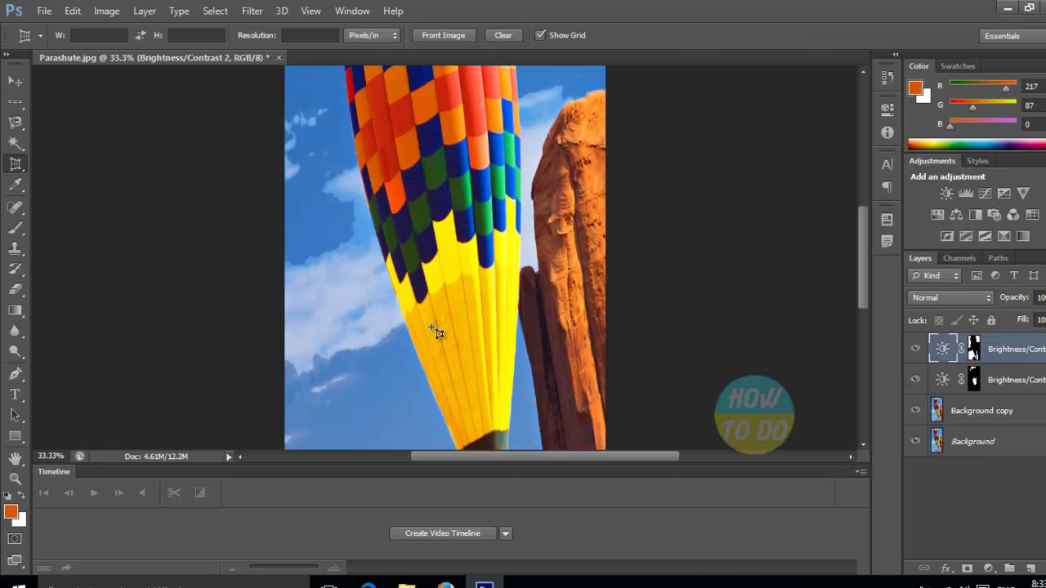
# - Revert the crops, the sky adjustment, the Magic Wand selections and the balloon brightening by stepping back to the Brightness/Contrast 1 layer history state
pyautogui.click(889, 79)
pyautogui.click(768, 319)
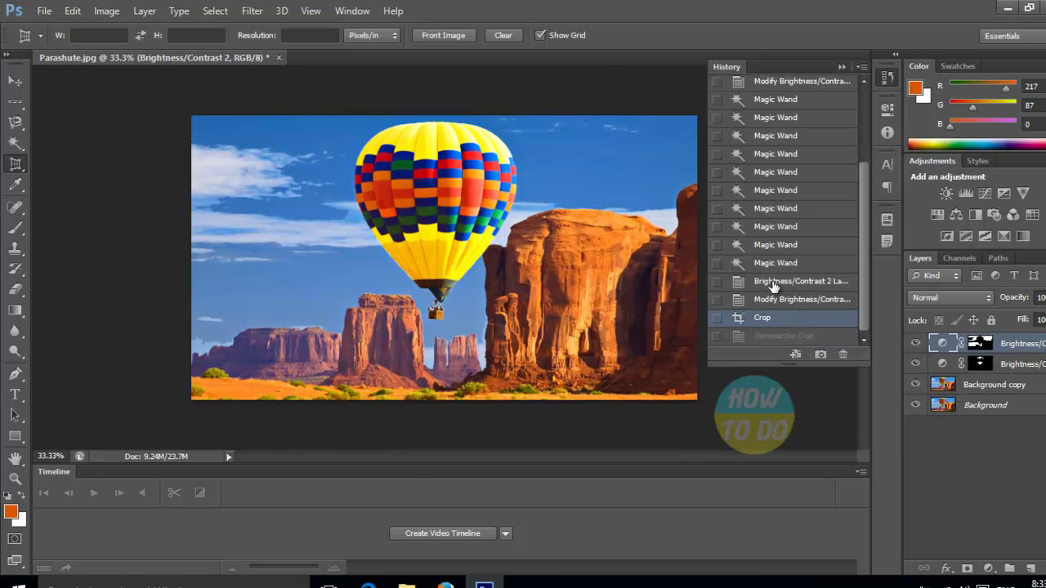
pyautogui.click(773, 299)
pyautogui.click(773, 281)
pyautogui.click(777, 263)
pyautogui.click(787, 227)
pyautogui.click(778, 208)
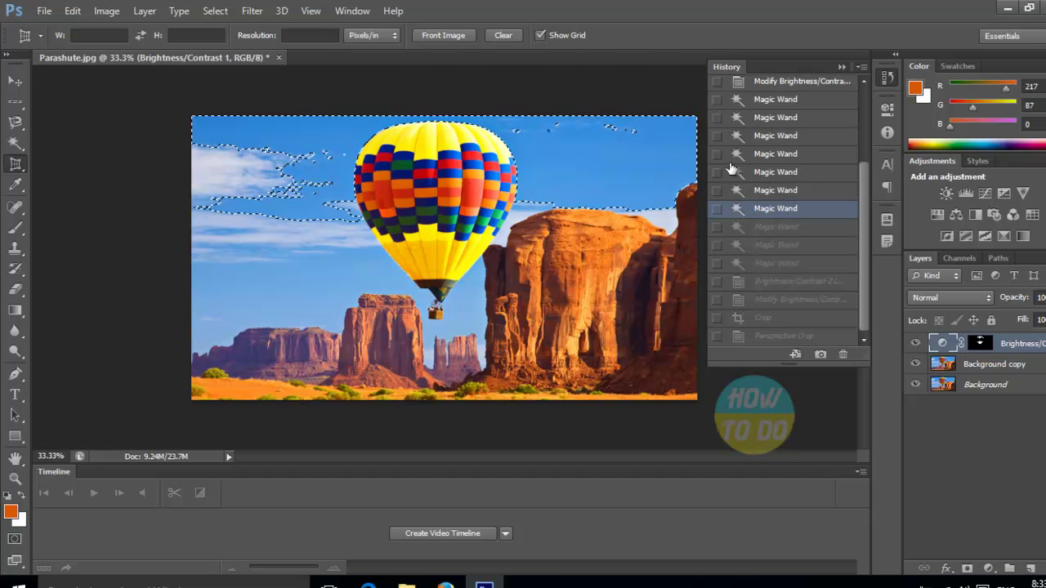
pyautogui.click(776, 190)
pyautogui.click(776, 171)
pyautogui.click(776, 154)
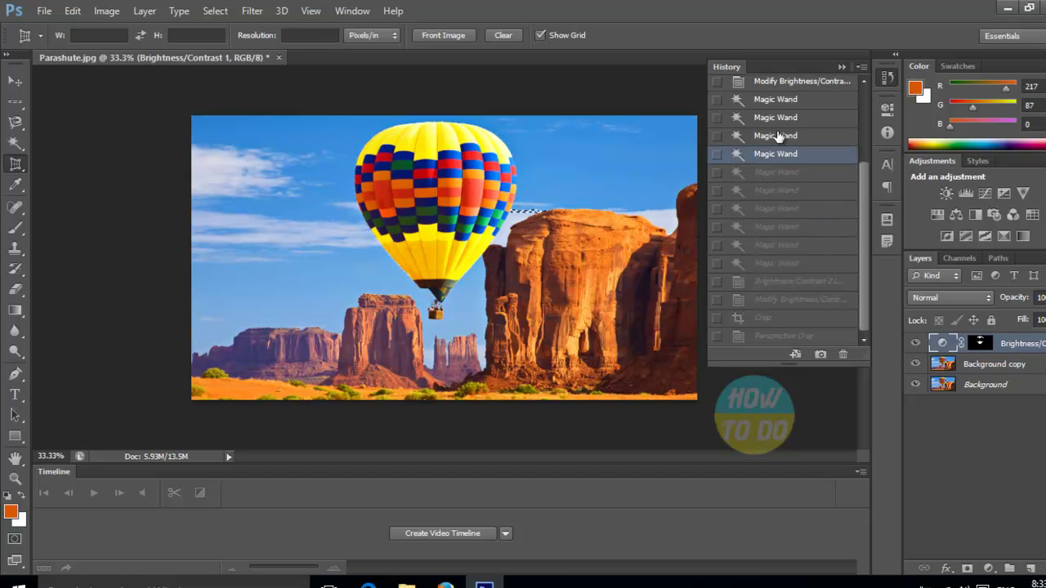
pyautogui.click(777, 136)
pyautogui.click(776, 117)
pyautogui.click(776, 99)
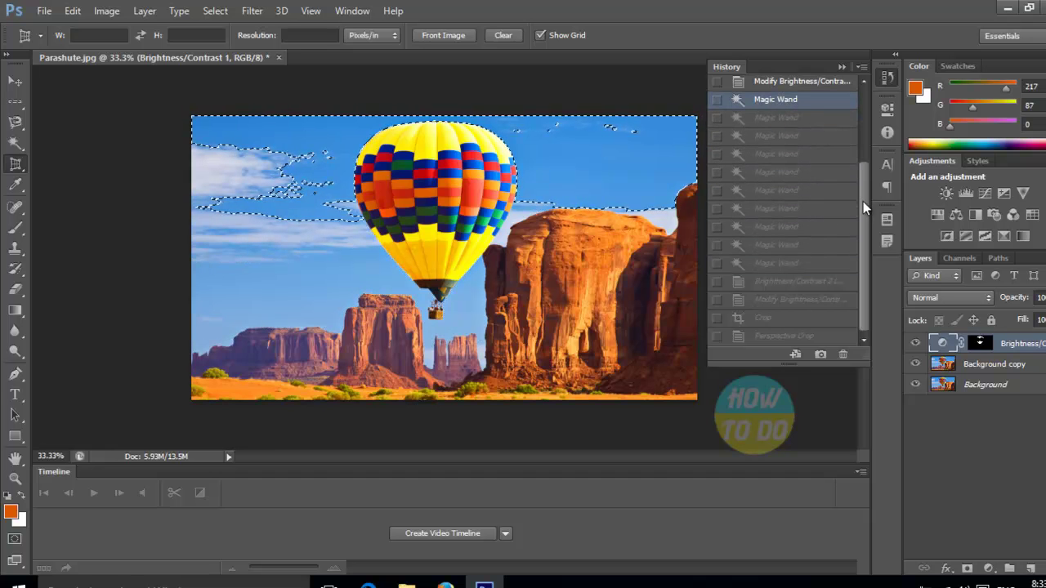
pyautogui.moveTo(866, 203); pyautogui.dragTo(865, 110)
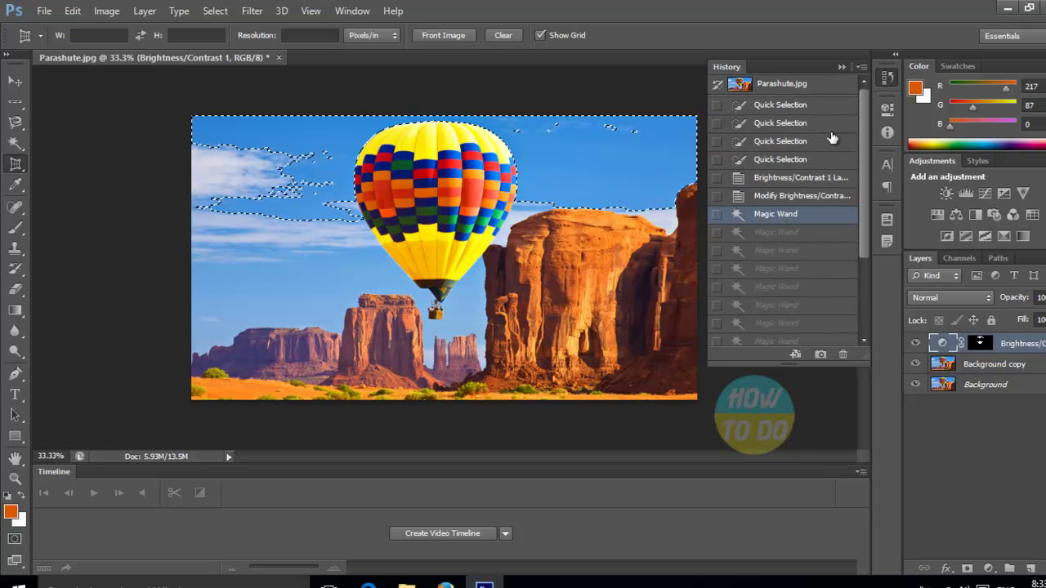
pyautogui.click(780, 178)
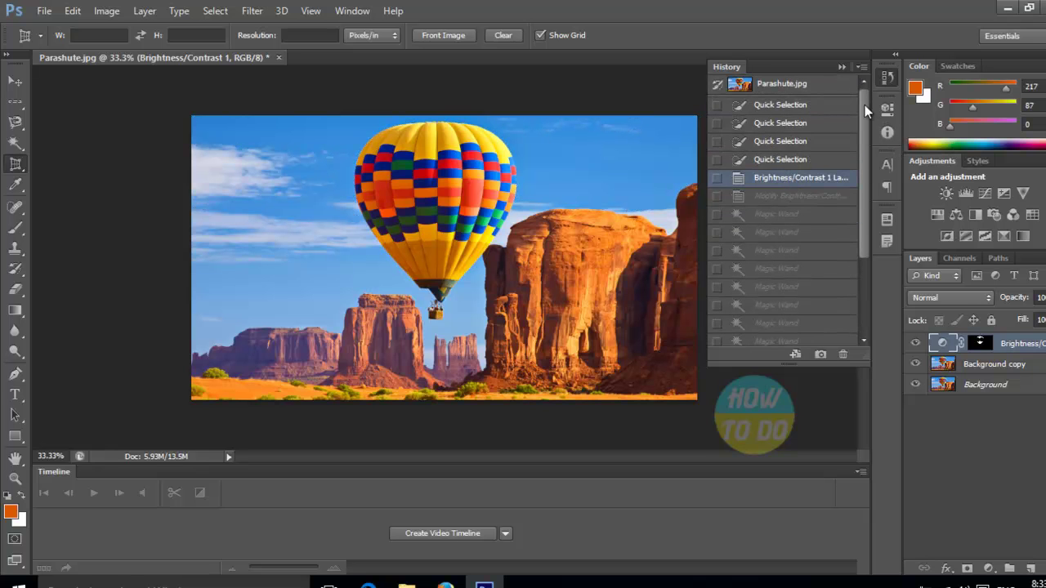
pyautogui.click(843, 67)
pyautogui.click(14, 82)
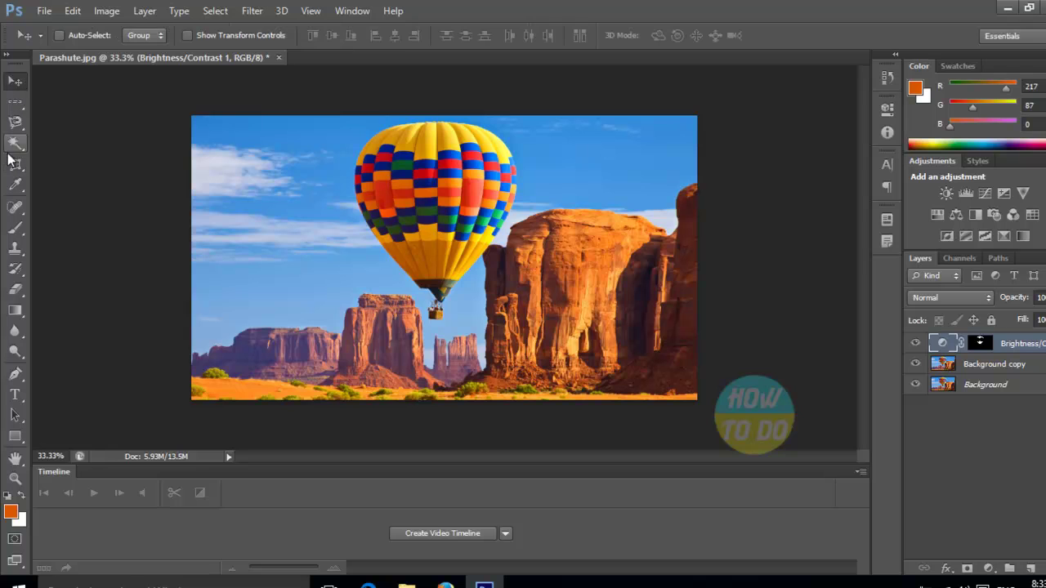
# - Divide the picture into rectangular slices over the sky, the balloon and the large butte with the Slice tool
pyautogui.click(23, 163)
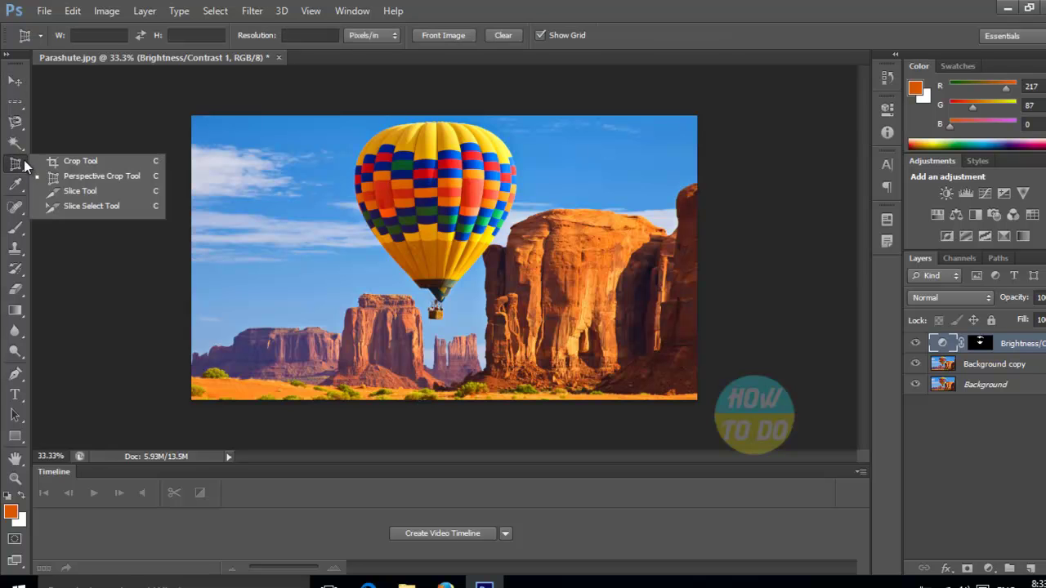
pyautogui.click(94, 191)
pyautogui.moveTo(245, 116); pyautogui.dragTo(397, 427)
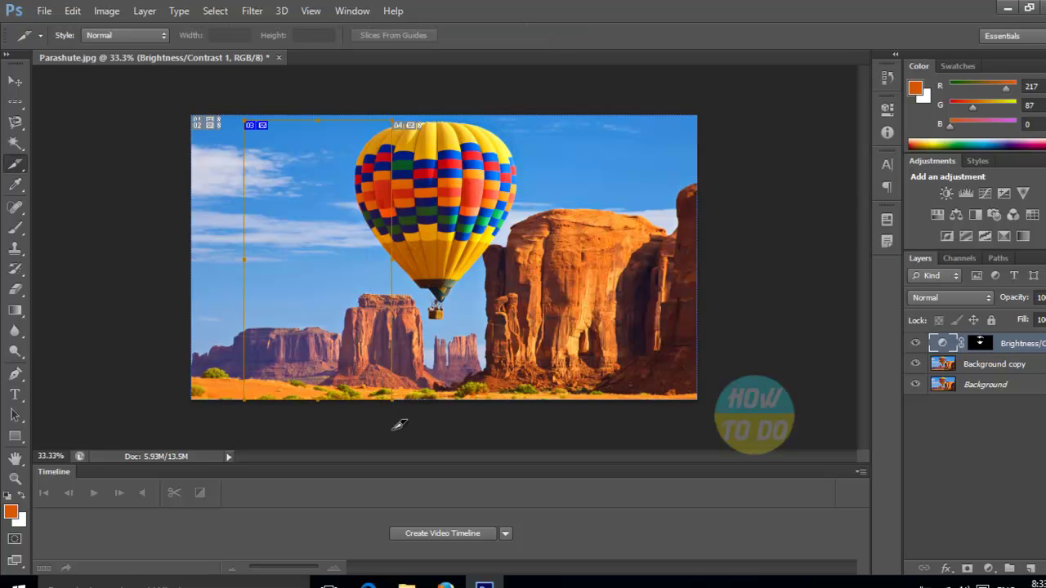
pyautogui.moveTo(508, 137)
pyautogui.mouseDown()
pyautogui.moveTo(557, 342)
pyautogui.moveTo(631, 400)
pyautogui.mouseUp()
pyautogui.moveTo(422, 94)
pyautogui.mouseDown()
pyautogui.moveTo(470, 232)
pyautogui.moveTo(478, 324)
pyautogui.mouseUp()
pyautogui.moveTo(591, 106); pyautogui.dragTo(697, 389)
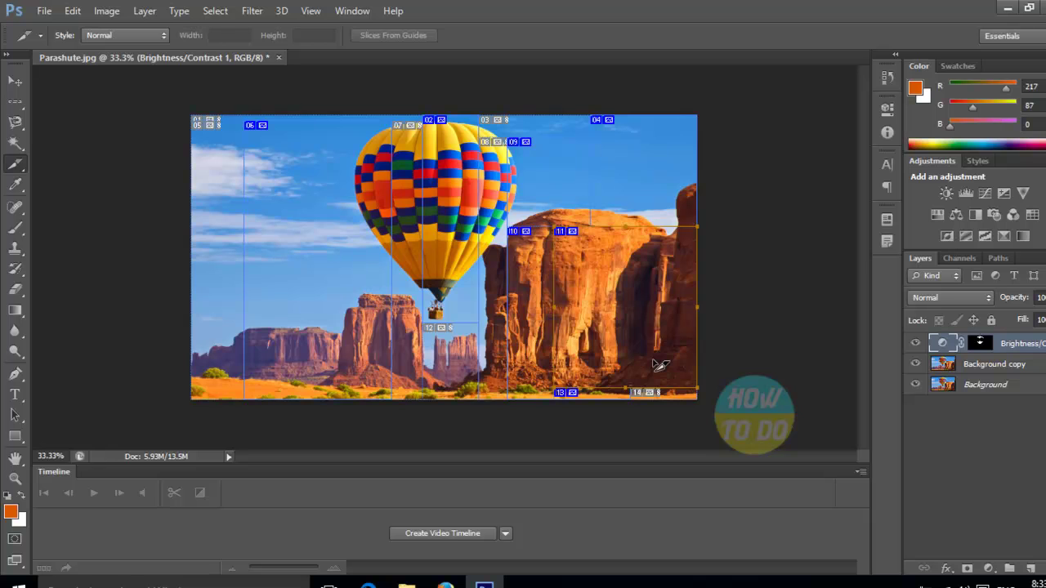
pyautogui.moveTo(190, 159); pyautogui.dragTo(280, 341)
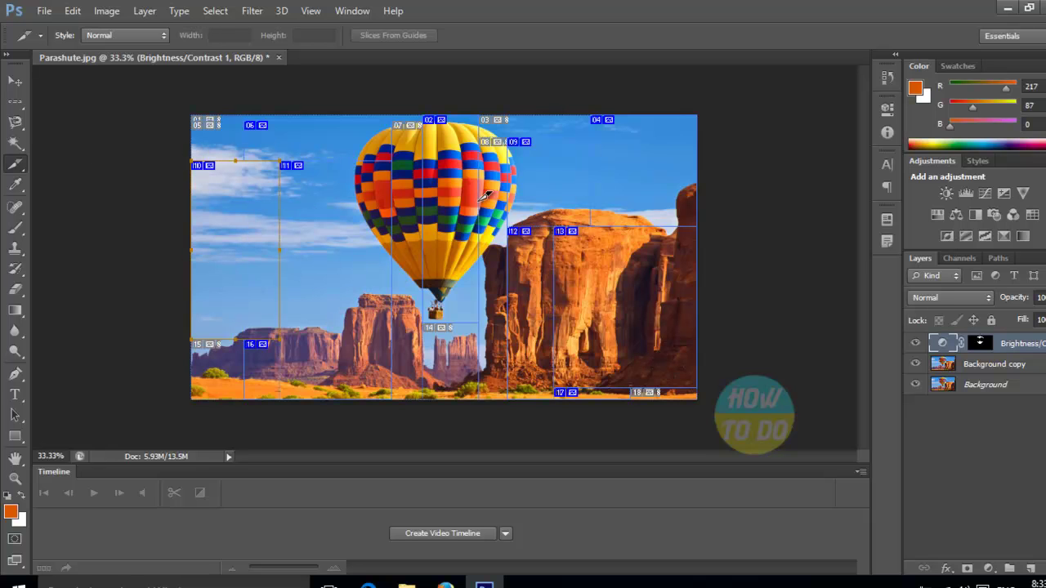
# - Remove all the slices by stepping back through the history to the Brightness/Contrast 1 layer state
pyautogui.click(884, 74)
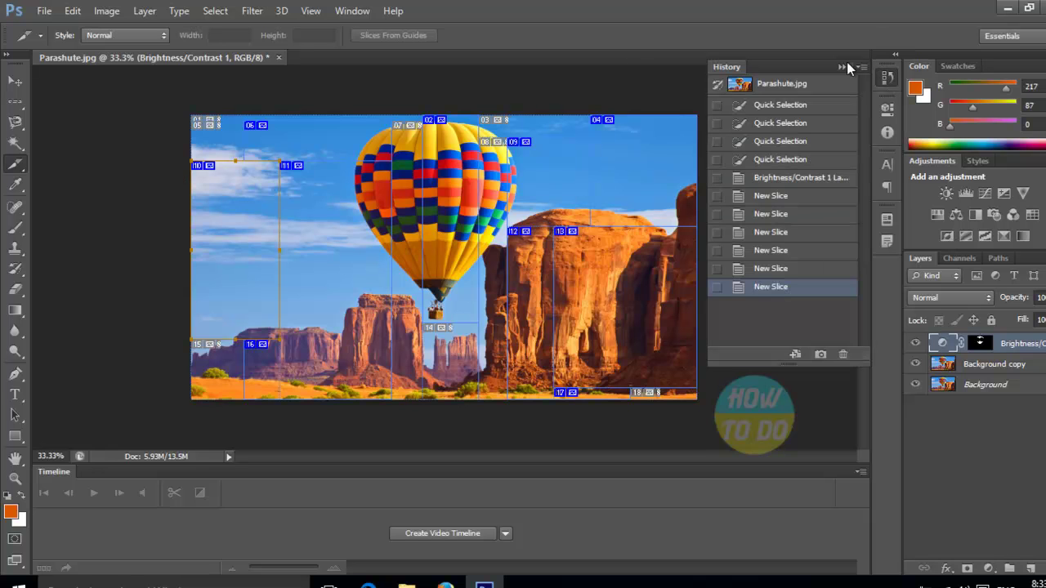
pyautogui.click(770, 272)
pyautogui.click(776, 250)
pyautogui.click(780, 232)
pyautogui.click(782, 214)
pyautogui.click(786, 196)
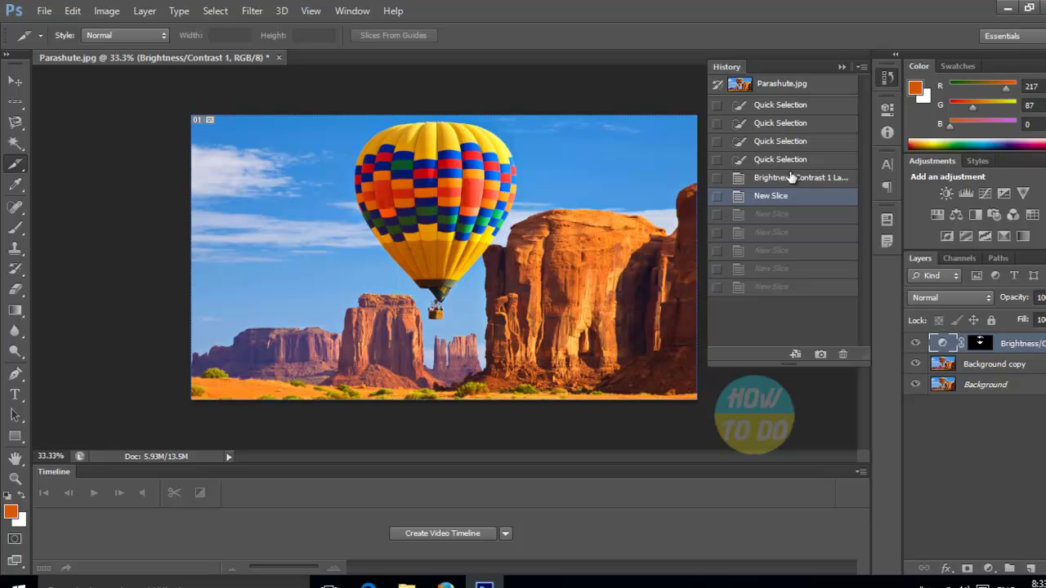
pyautogui.click(784, 178)
pyautogui.click(841, 66)
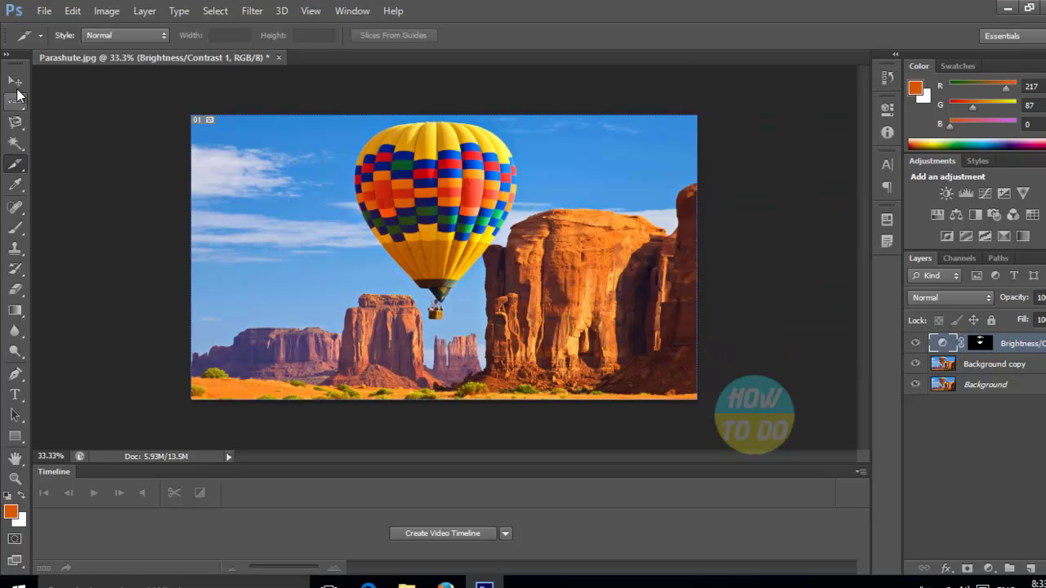
# - Sample a dark blue patch of the balloon as the foreground color with the Eyedropper and select its hex code in the Color Picker
pyautogui.click(23, 192)
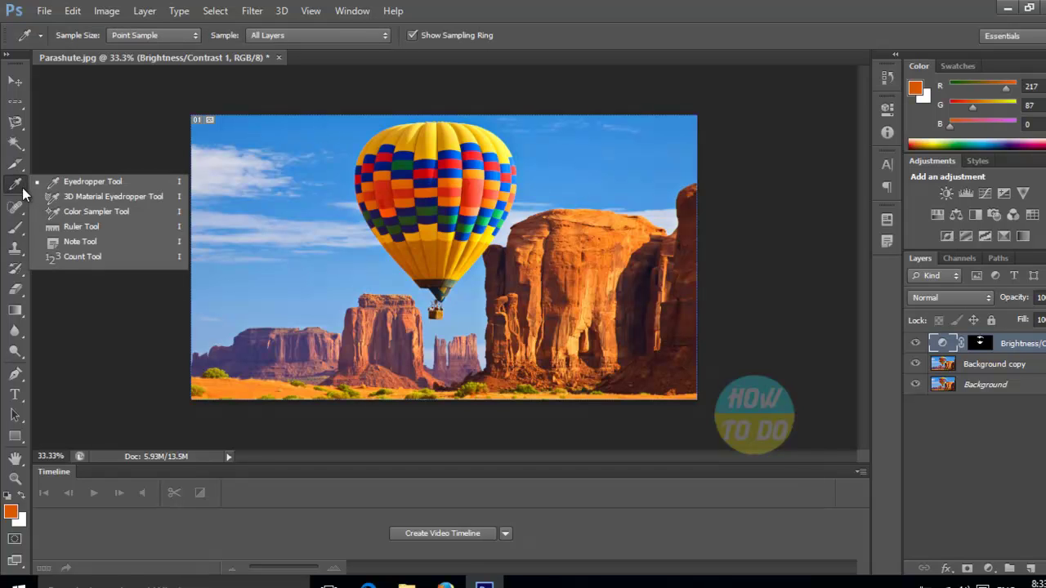
pyautogui.click(78, 182)
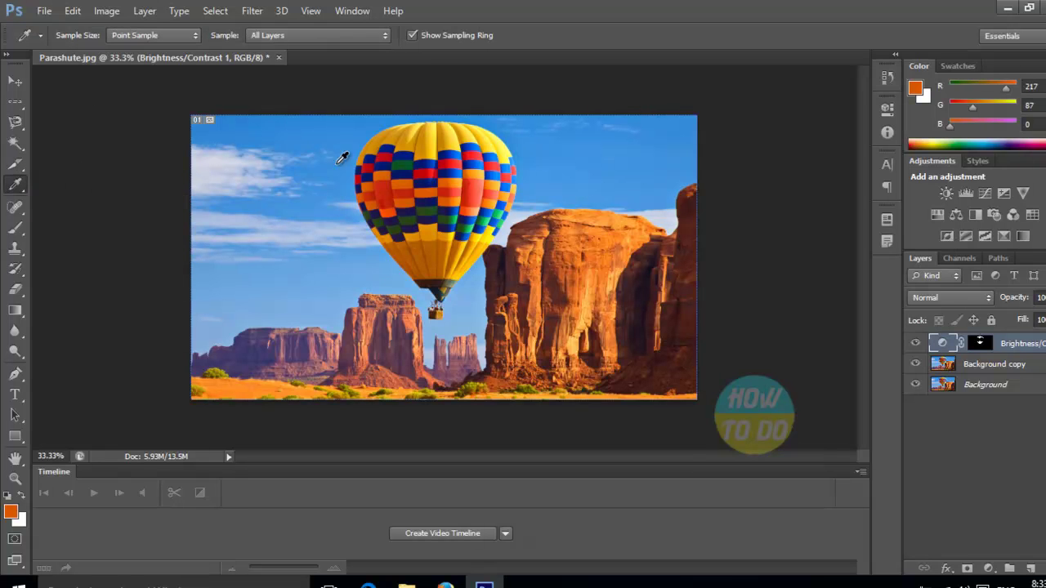
pyautogui.moveTo(369, 176)
pyautogui.mouseDown()
pyautogui.moveTo(385, 185)
pyautogui.moveTo(378, 193)
pyautogui.moveTo(419, 253)
pyautogui.moveTo(442, 181)
pyautogui.moveTo(431, 155)
pyautogui.moveTo(372, 155)
pyautogui.moveTo(367, 190)
pyautogui.moveTo(367, 153)
pyautogui.moveTo(346, 145)
pyautogui.moveTo(334, 205)
pyautogui.moveTo(278, 275)
pyautogui.moveTo(303, 300)
pyautogui.moveTo(420, 295)
pyautogui.moveTo(455, 204)
pyautogui.moveTo(420, 199)
pyautogui.moveTo(420, 211)
pyautogui.moveTo(338, 197)
pyautogui.moveTo(371, 156)
pyautogui.moveTo(440, 141)
pyautogui.moveTo(428, 165)
pyautogui.moveTo(355, 170)
pyautogui.moveTo(390, 181)
pyautogui.moveTo(362, 185)
pyautogui.moveTo(372, 174)
pyautogui.mouseUp()
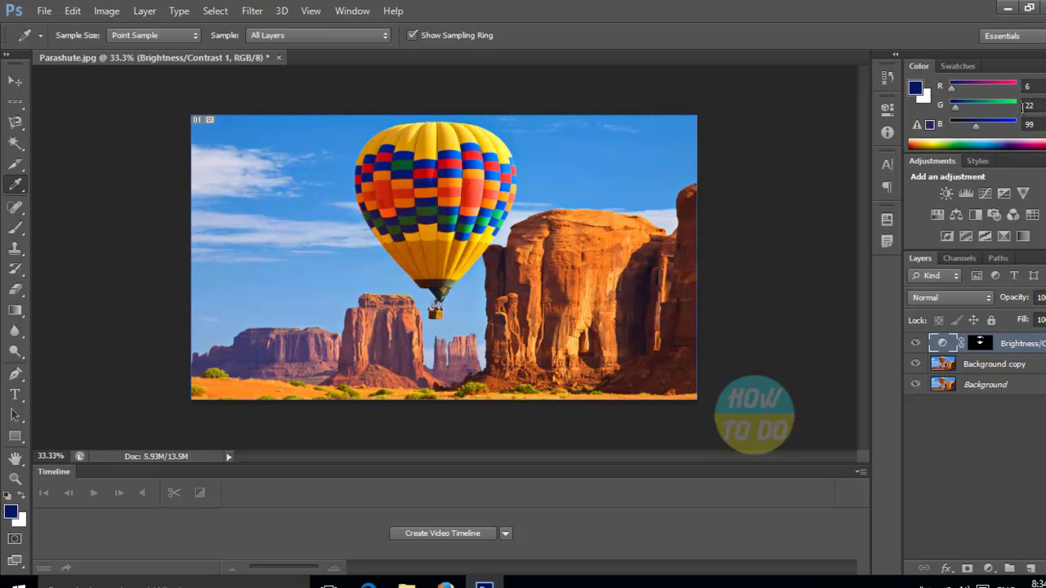
pyautogui.click(922, 88)
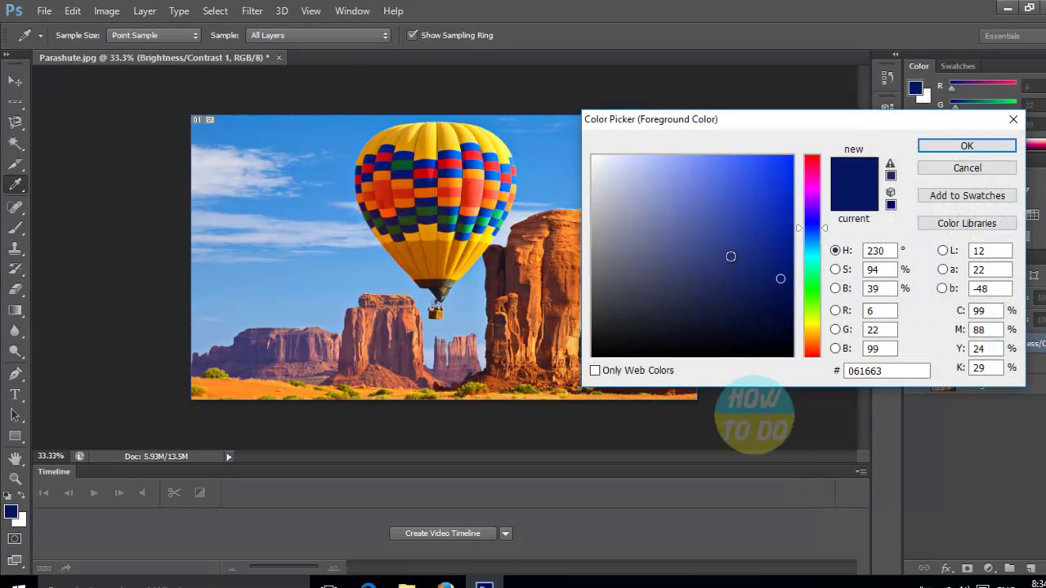
pyautogui.click(877, 373)
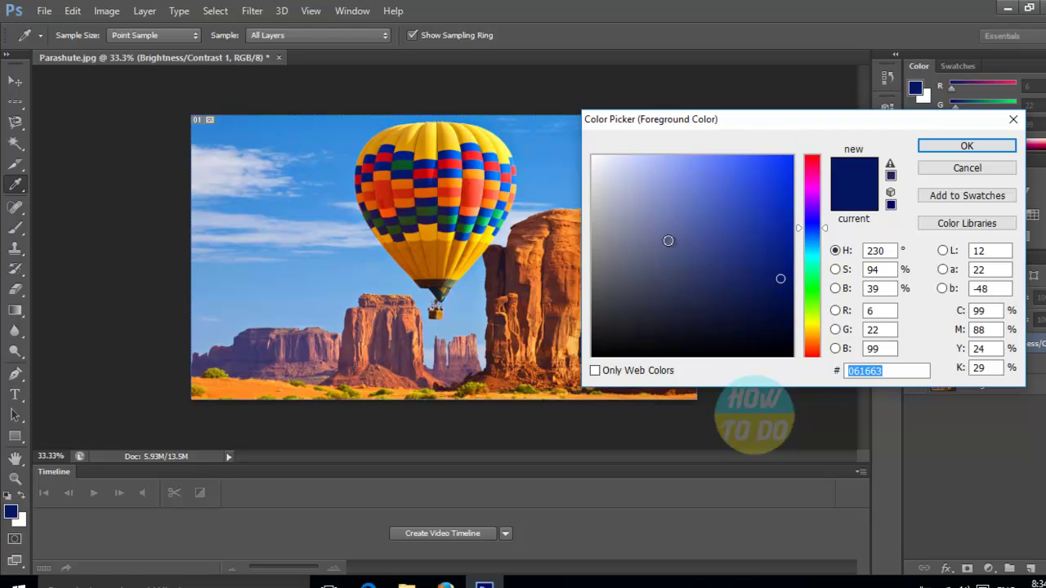
pyautogui.click(967, 146)
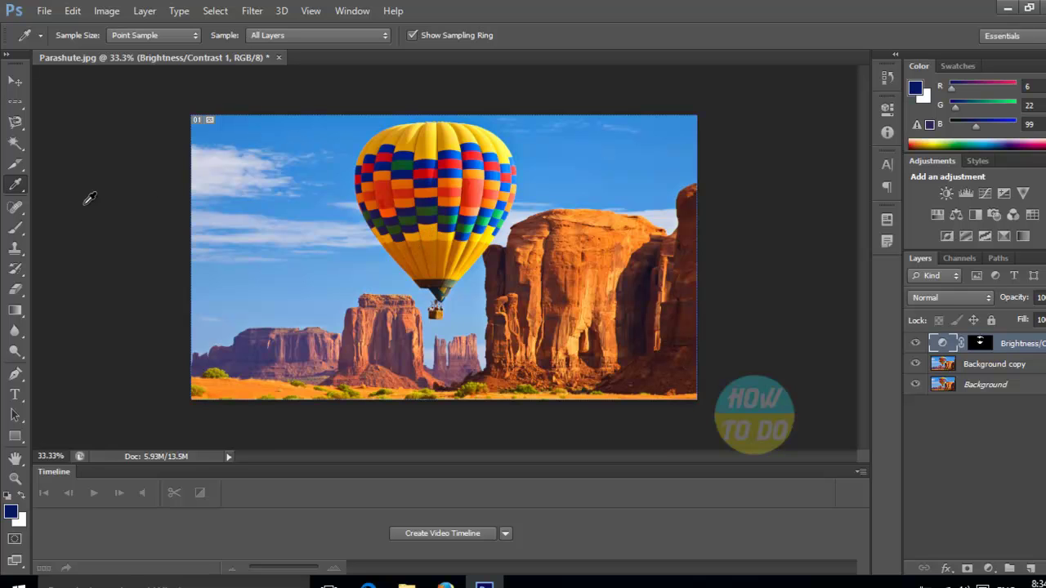
# - Measure horizontal, vertical and slanted distances across the sky and the balloon with the Ruler tool
pyautogui.rightClick(21, 191)
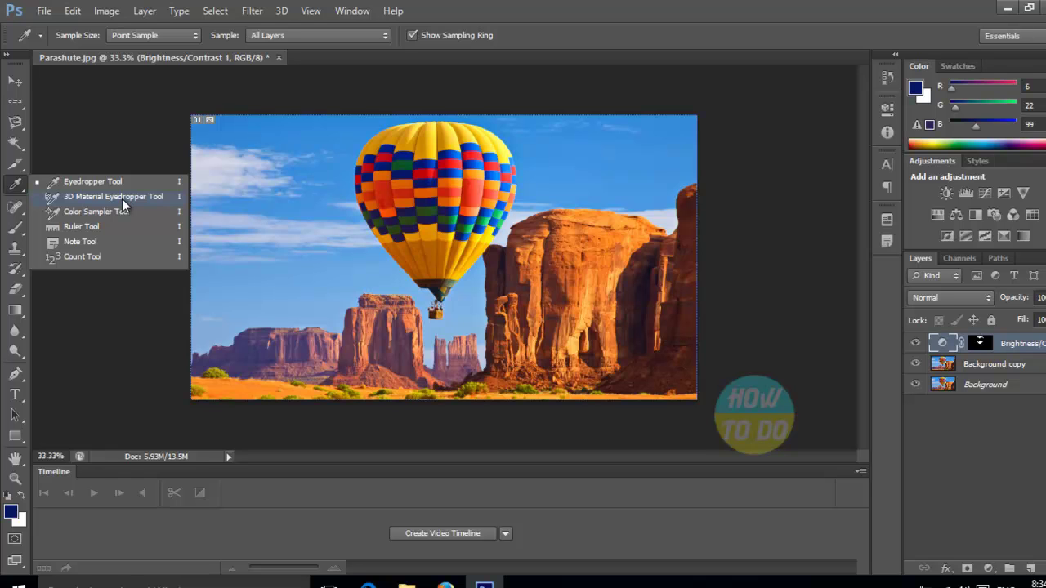
pyautogui.click(88, 226)
pyautogui.moveTo(257, 153)
pyautogui.mouseDown()
pyautogui.moveTo(359, 176)
pyautogui.moveTo(458, 172)
pyautogui.moveTo(551, 136)
pyautogui.moveTo(560, 153)
pyautogui.mouseUp()
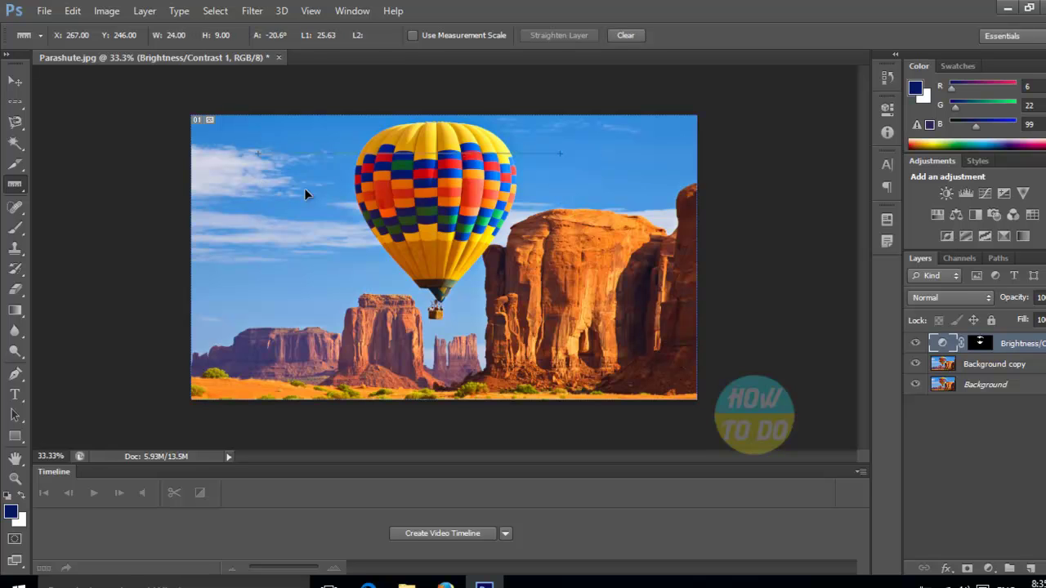
pyautogui.moveTo(324, 130); pyautogui.dragTo(320, 300)
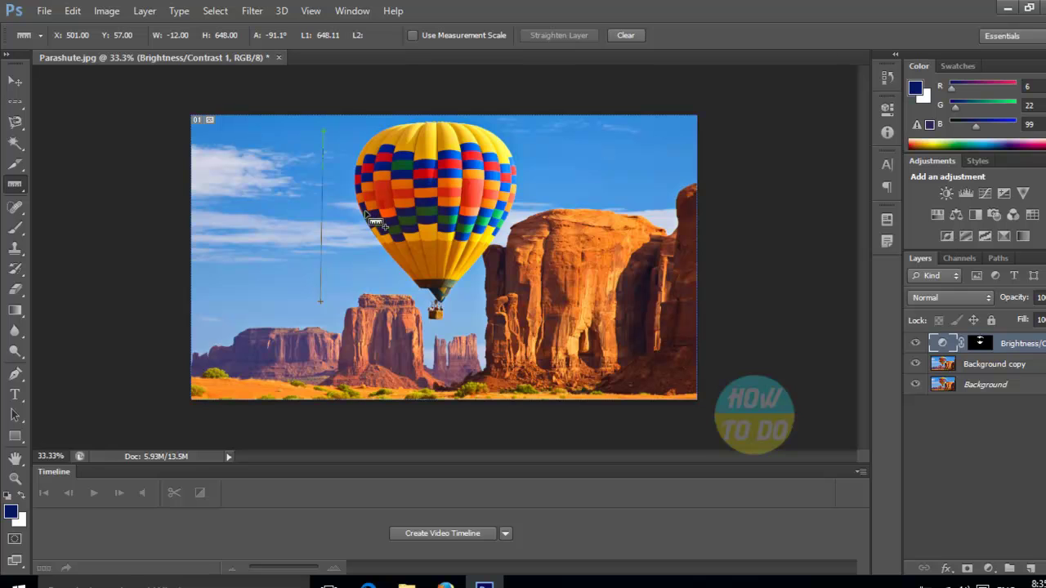
pyautogui.moveTo(264, 202); pyautogui.dragTo(540, 199)
pyautogui.moveTo(295, 145); pyautogui.dragTo(283, 275)
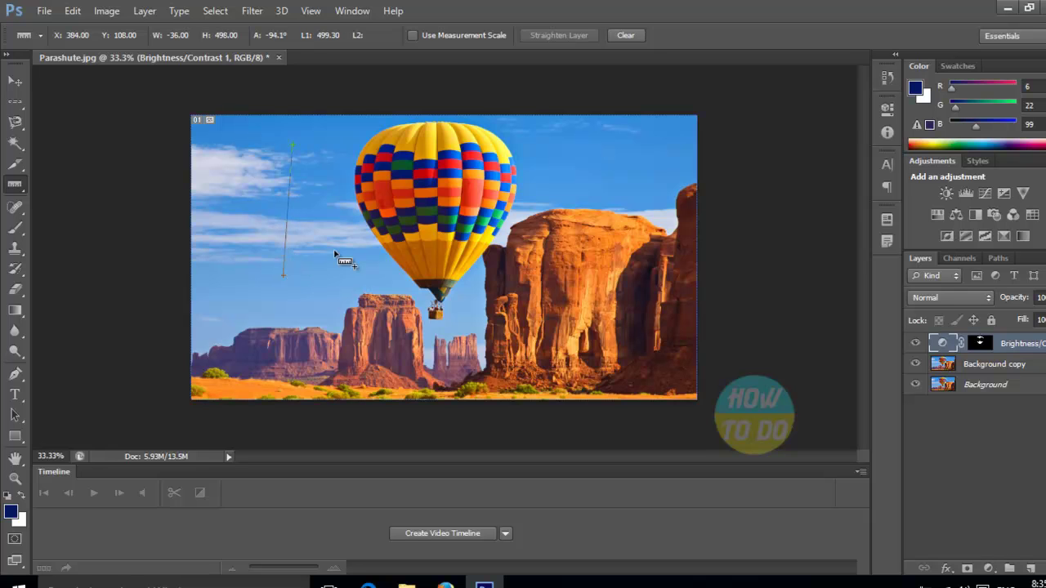
pyautogui.moveTo(334, 173); pyautogui.dragTo(329, 280)
pyautogui.moveTo(267, 154); pyautogui.dragTo(434, 124)
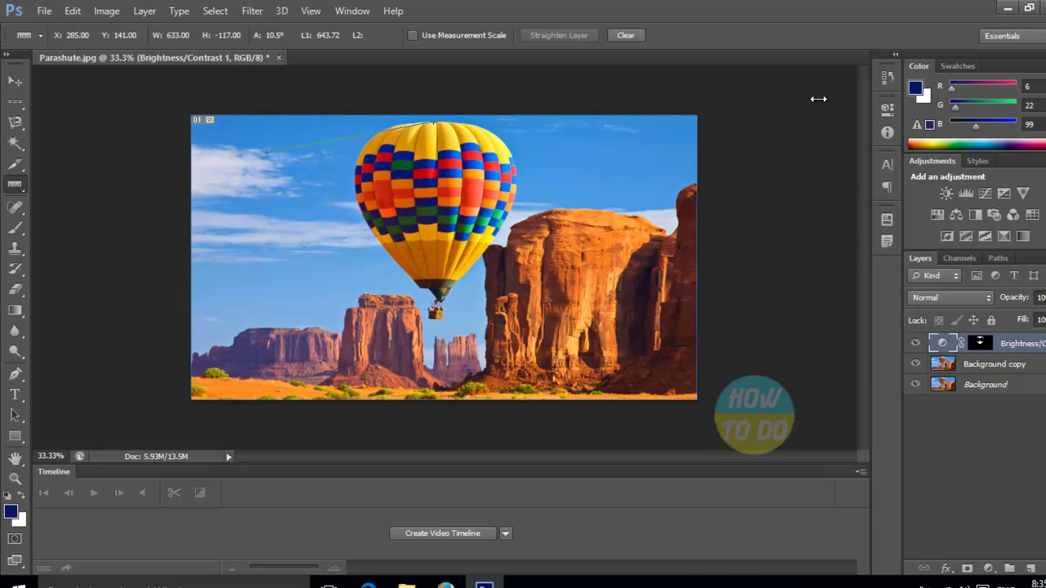
# - Revert the picture to its originally opened Parashute.jpg state in the history and switch to the Move tool
pyautogui.click(887, 77)
pyautogui.click(763, 159)
pyautogui.click(766, 140)
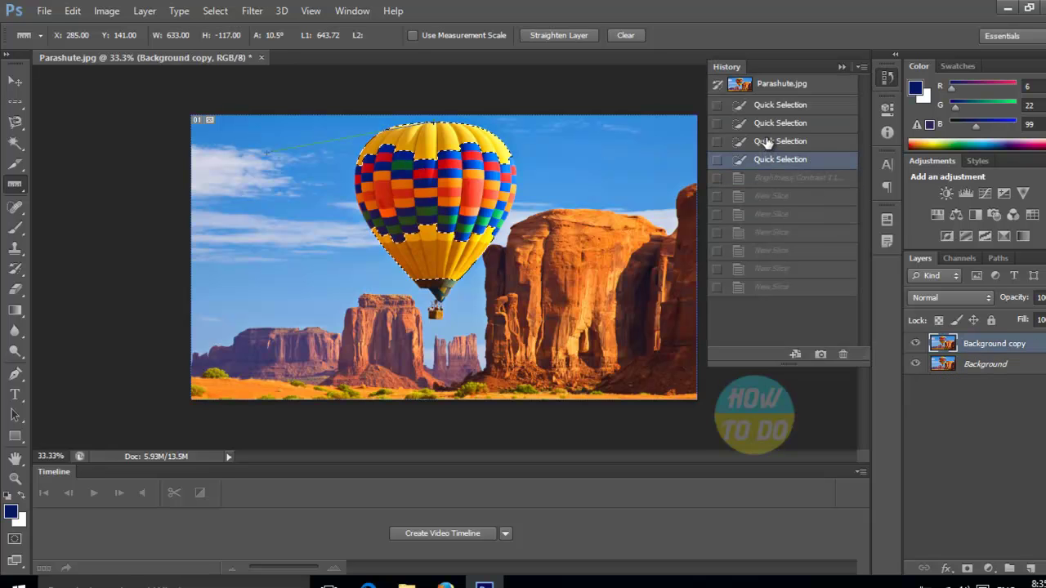
pyautogui.click(770, 123)
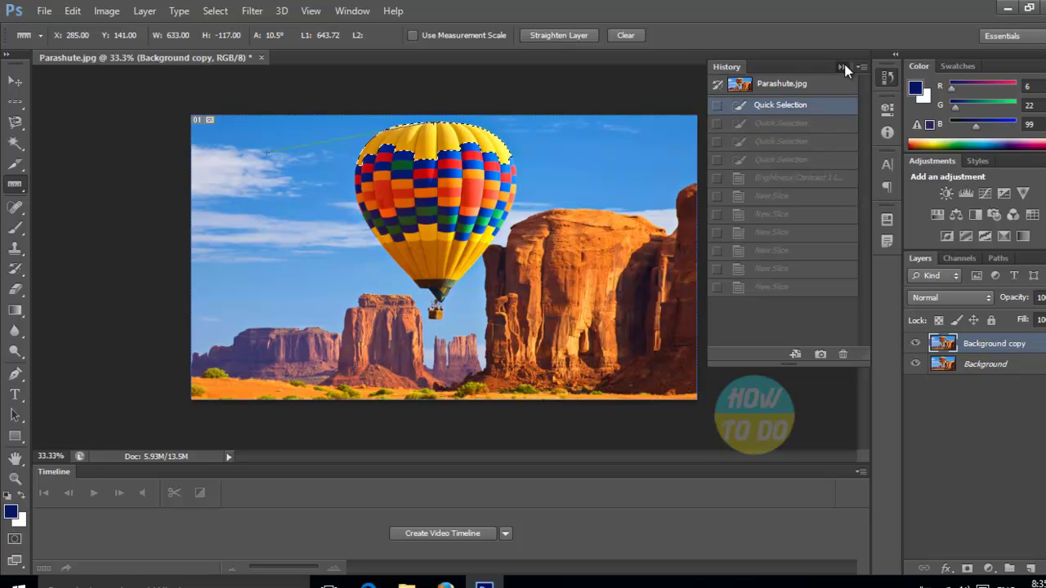
pyautogui.click(842, 66)
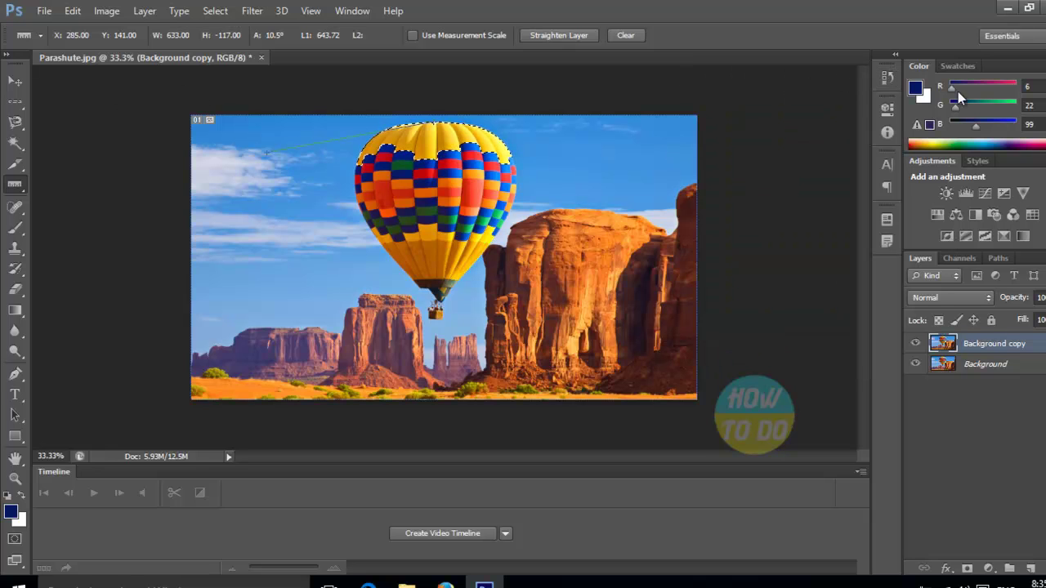
pyautogui.click(887, 77)
pyautogui.click(808, 87)
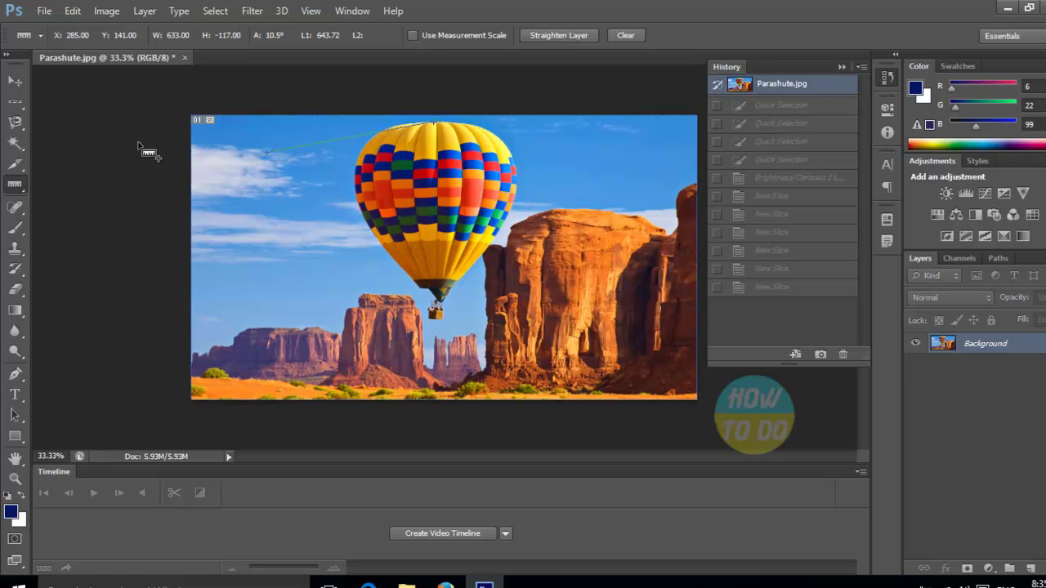
pyautogui.click(15, 81)
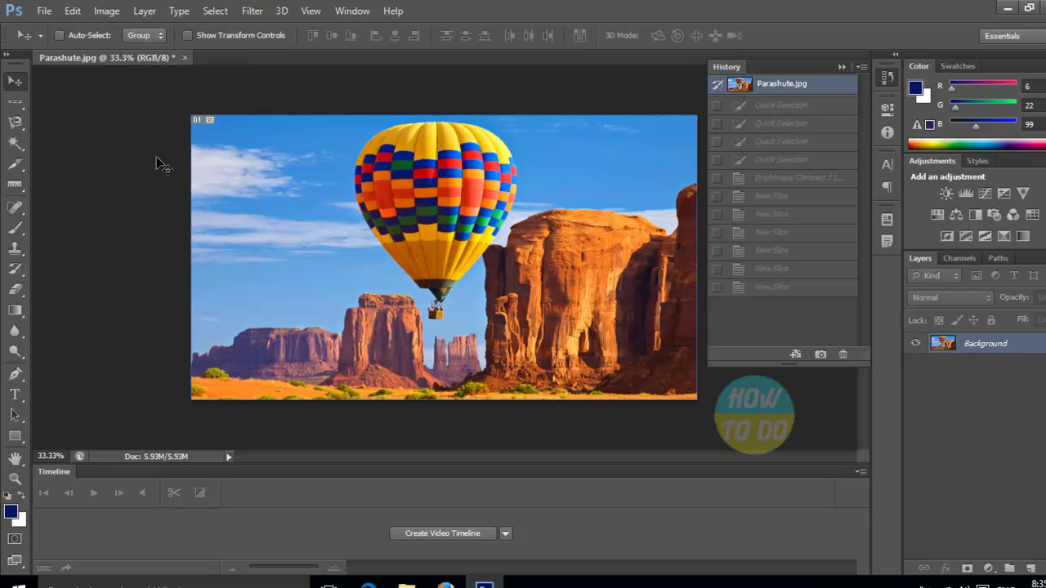
# - Add a note reading "dfgjtt" in the sky beside the balloon and a second, empty note outside the picture
pyautogui.click(22, 188)
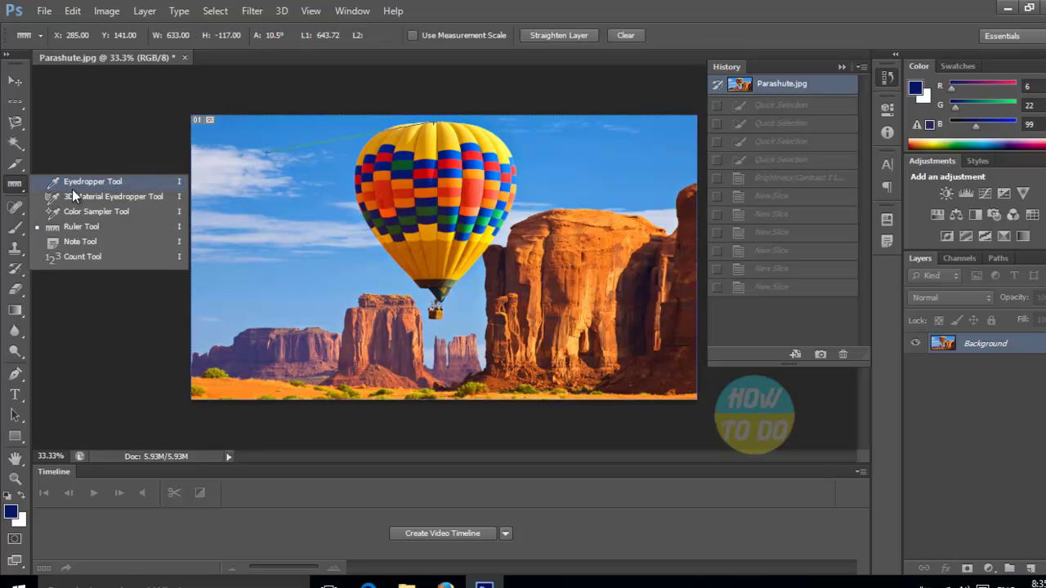
pyautogui.click(88, 244)
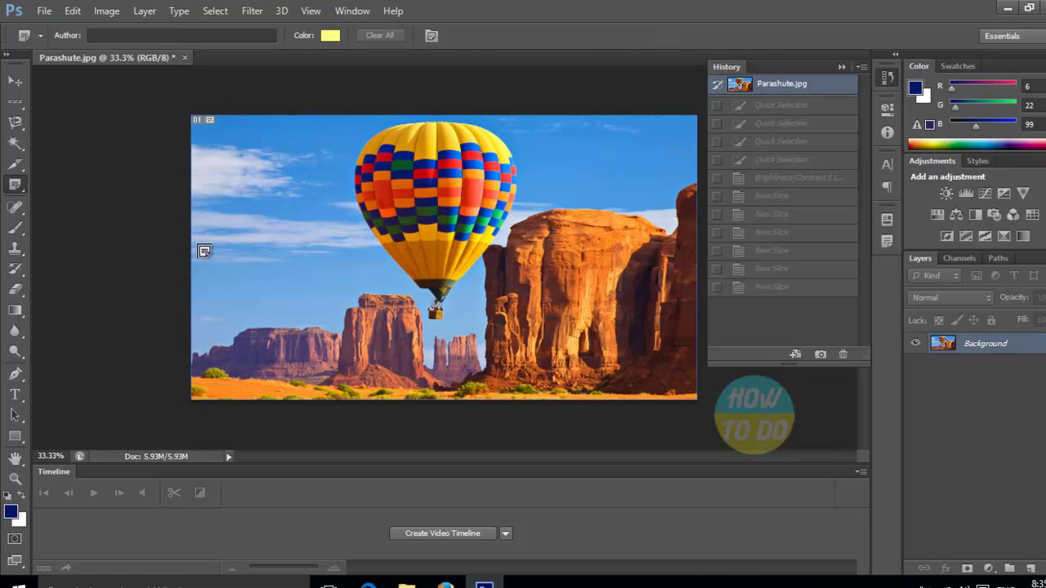
pyautogui.click(262, 196)
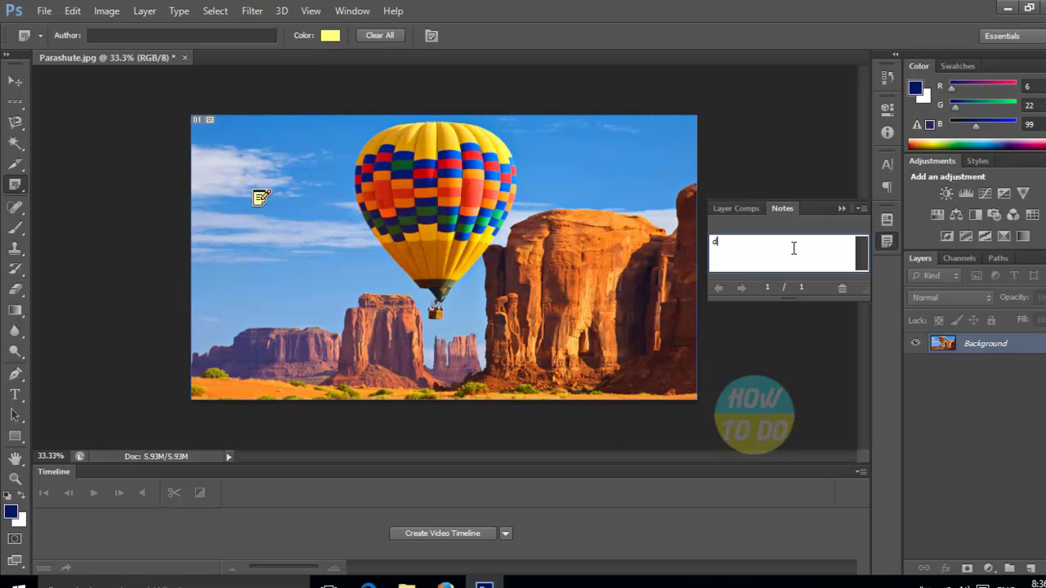
pyautogui.click(785, 173)
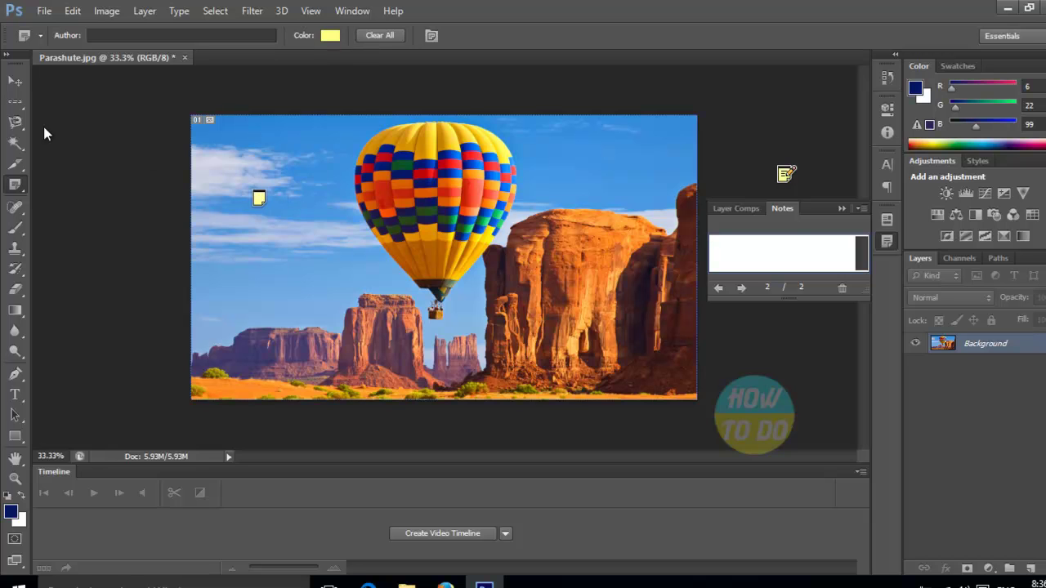
# - Move the sky note closer to the balloon over the lower cloud, and delete both notes
pyautogui.click(14, 81)
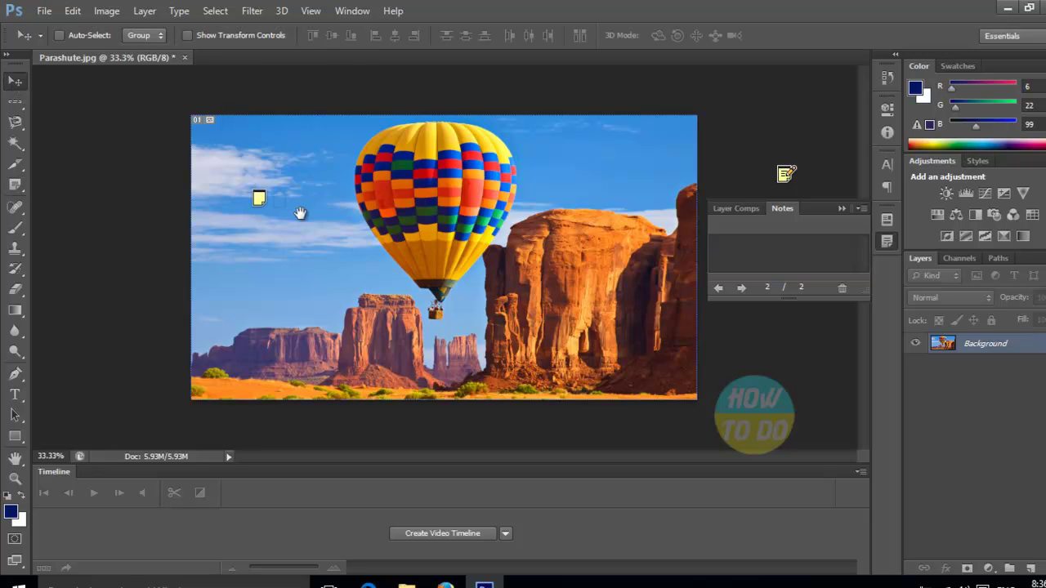
pyautogui.moveTo(260, 197); pyautogui.dragTo(312, 236)
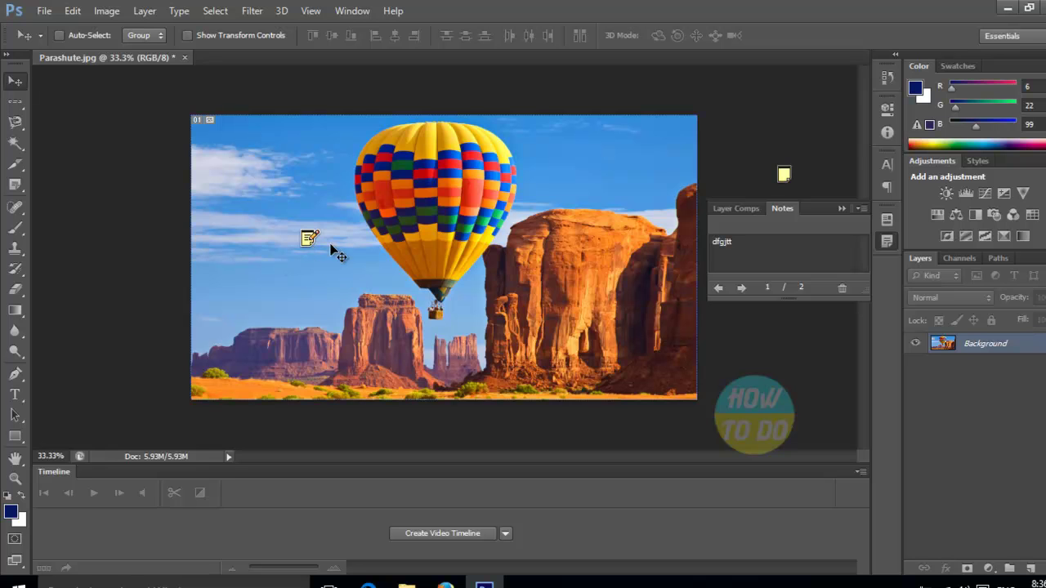
pyautogui.click(842, 291)
pyautogui.click(482, 233)
pyautogui.click(842, 287)
pyautogui.click(486, 233)
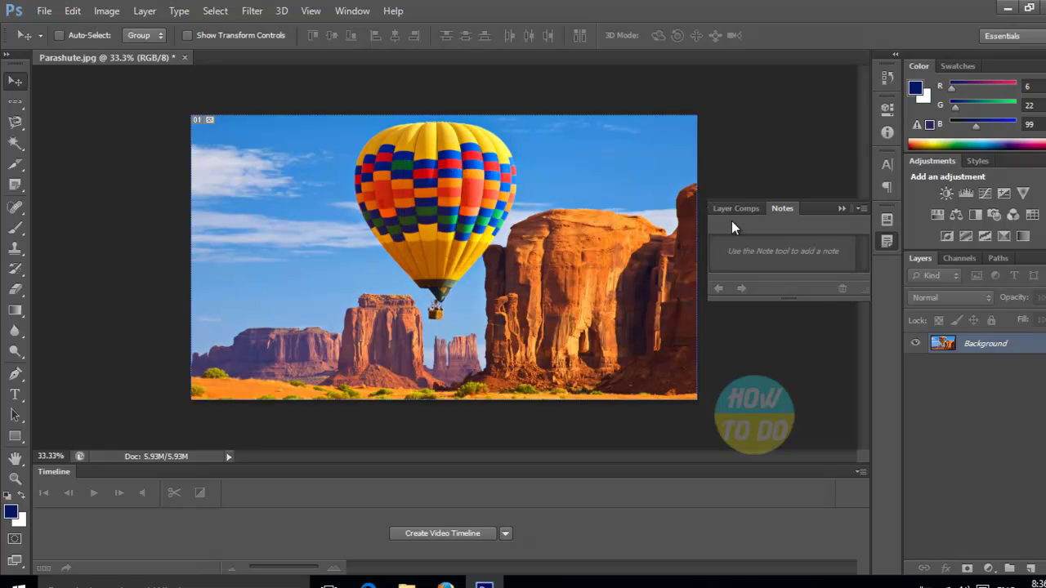
pyautogui.click(841, 209)
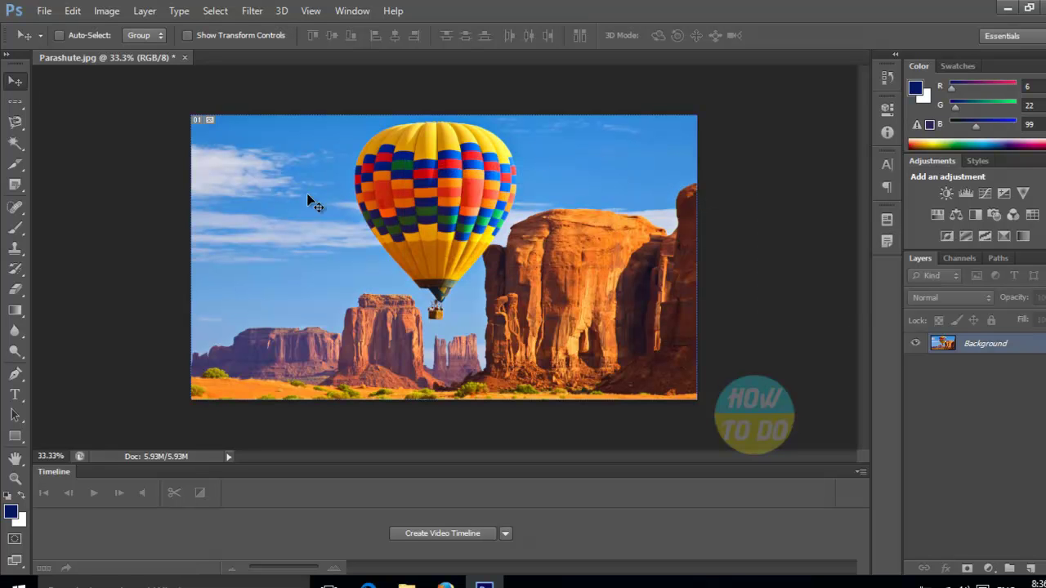
# - Place 17 numbered markers over the sky, the balloon's basket and the buttes with the Count tool
pyautogui.click(20, 188)
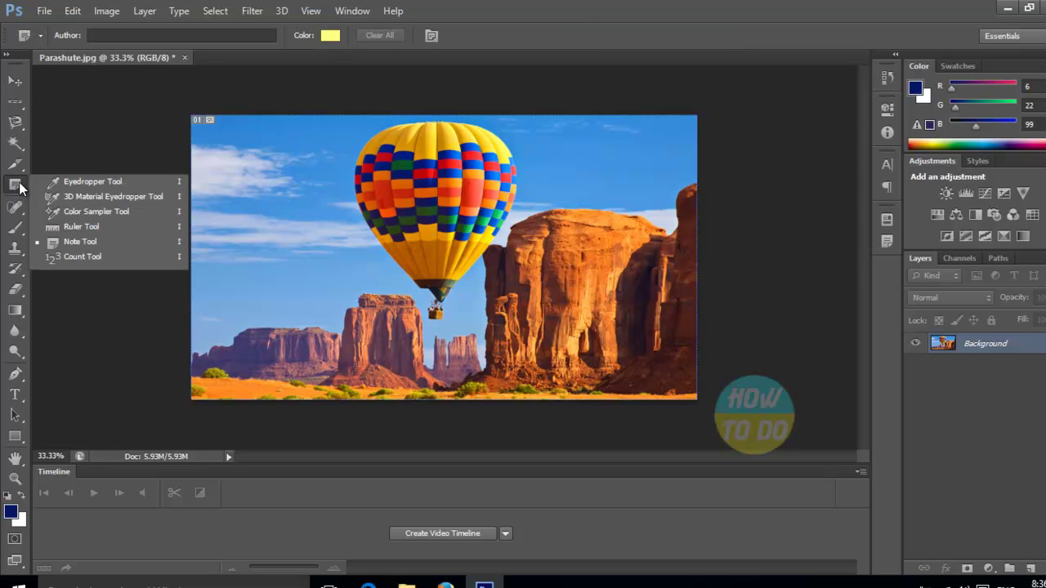
pyautogui.click(82, 258)
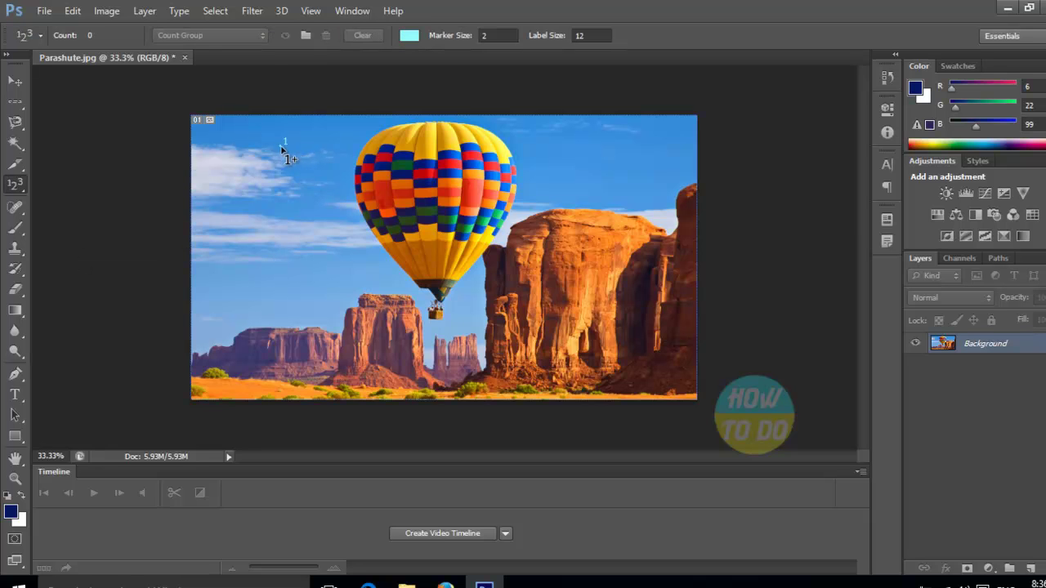
pyautogui.click(281, 145)
pyautogui.click(296, 199)
pyautogui.click(341, 148)
pyautogui.click(636, 151)
pyautogui.click(589, 213)
pyautogui.click(622, 290)
pyautogui.click(295, 266)
pyautogui.click(373, 290)
pyautogui.click(263, 289)
pyautogui.click(326, 343)
pyautogui.click(395, 336)
pyautogui.click(494, 330)
pyautogui.click(546, 246)
pyautogui.click(658, 247)
pyautogui.click(591, 312)
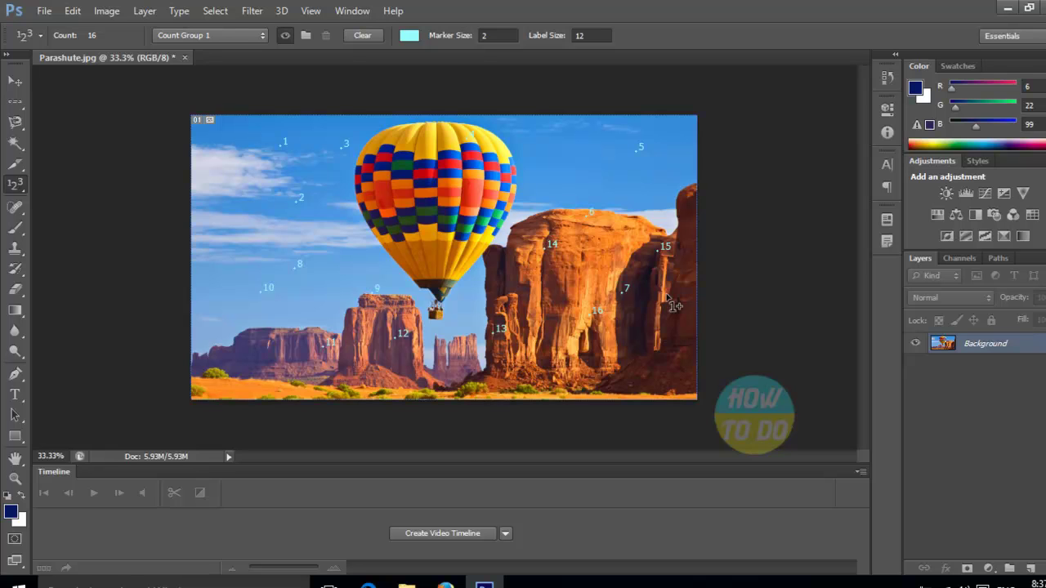
pyautogui.rightClick(16, 187)
pyautogui.click(54, 259)
pyautogui.click(221, 146)
# - Switch from the Count tool back to the Eyedropper and finish with the Move tool active
pyautogui.click(15, 81)
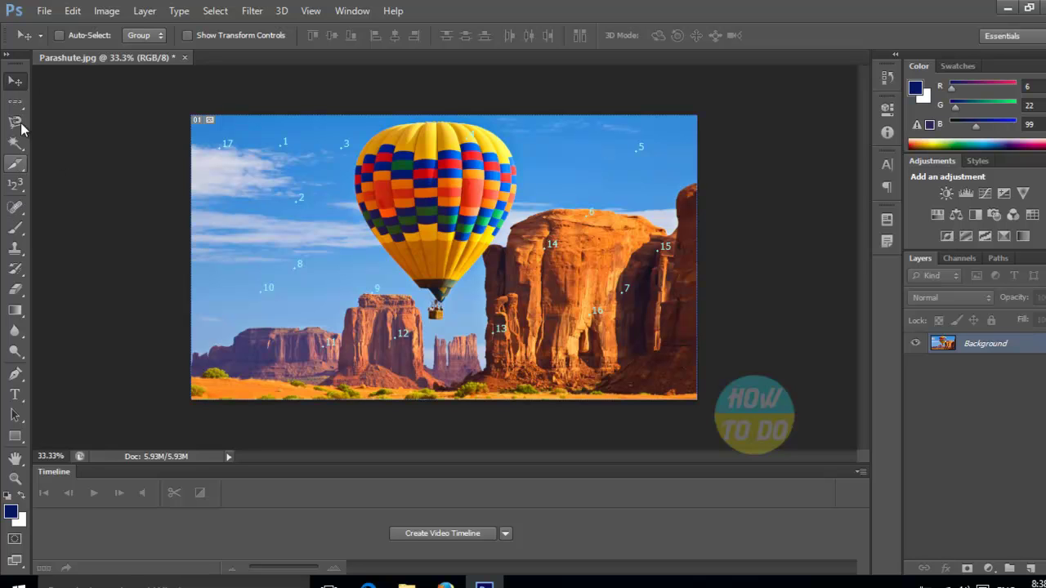
pyautogui.moveTo(20, 187); pyautogui.dragTo(87, 173)
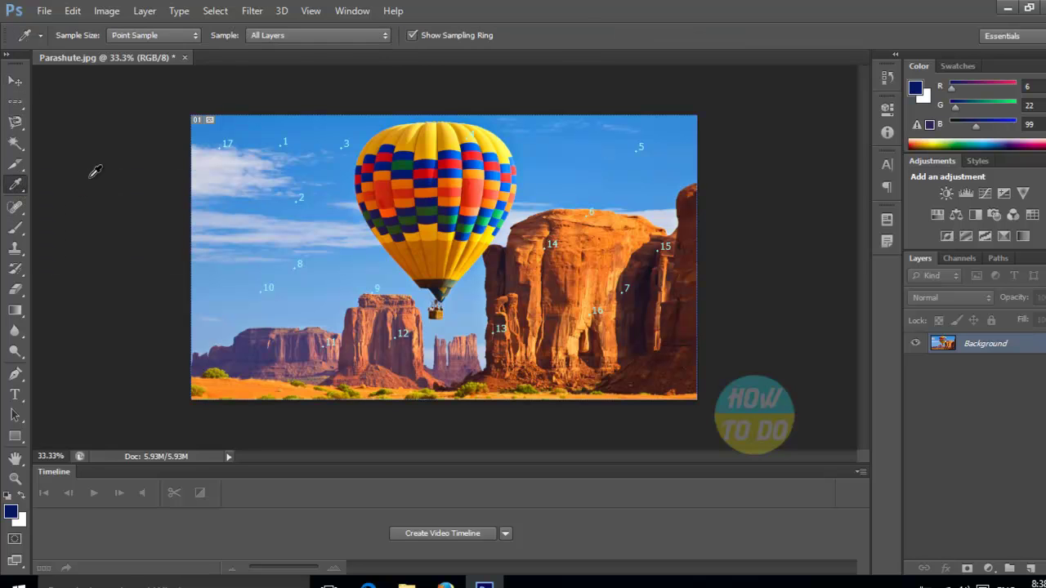
pyautogui.click(15, 81)
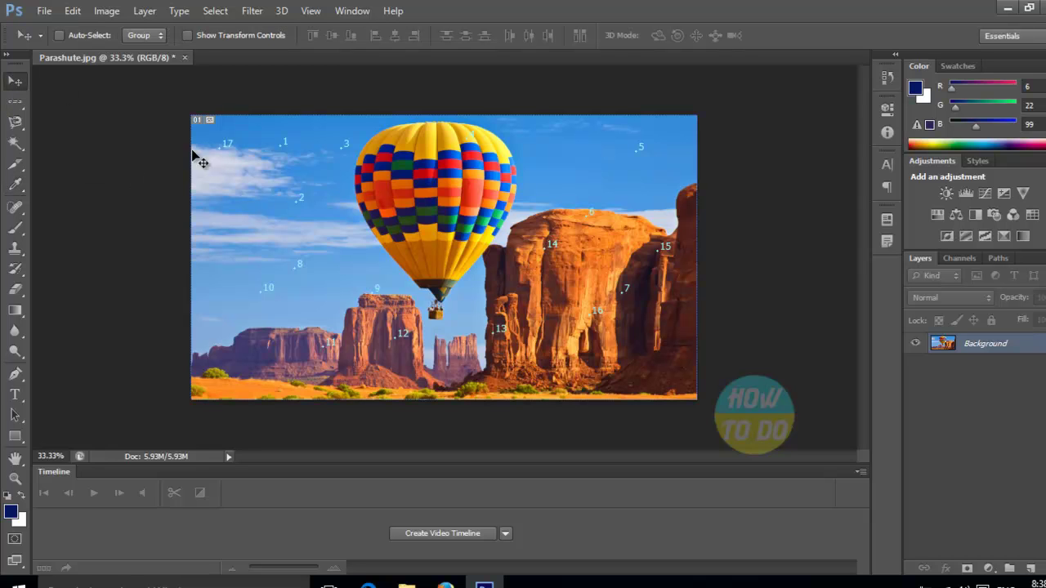